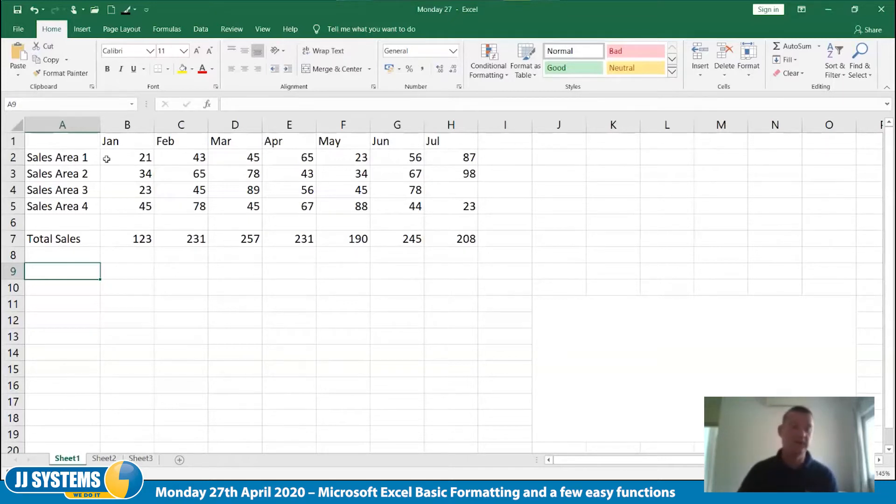
# Make the sales area labels in column A and the month headings in row 1 bold
pyautogui.click(66, 125)
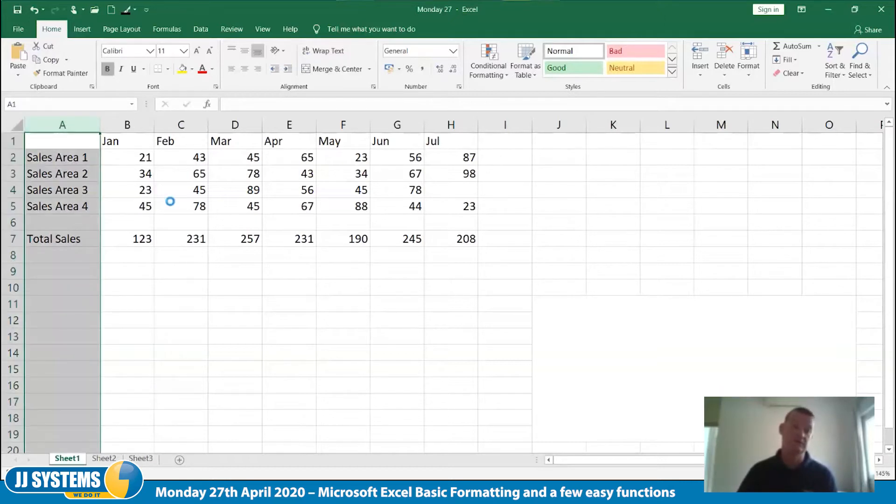
pyautogui.hotkey('ctrl', 'b')
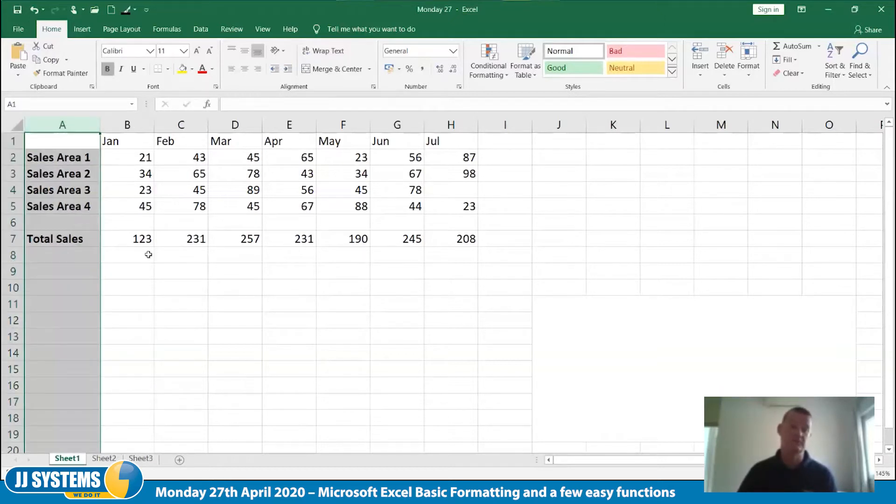
pyautogui.click(13, 140)
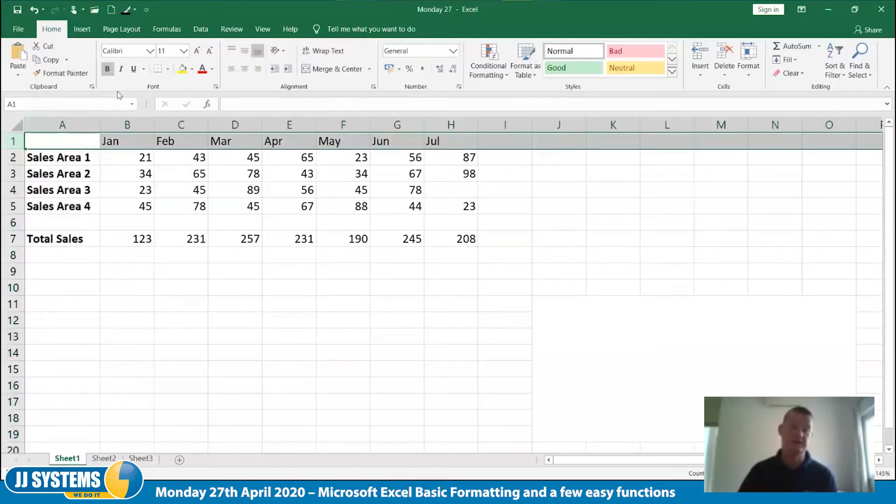
pyautogui.click(107, 69)
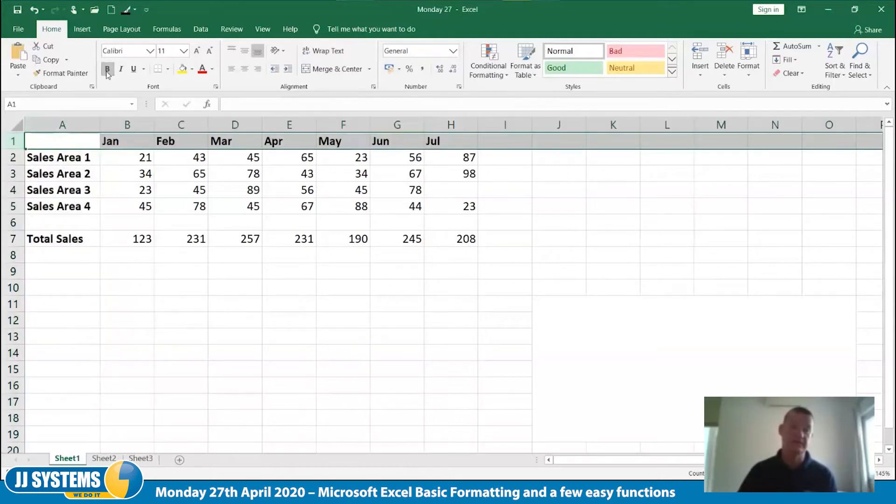
pyautogui.click(121, 333)
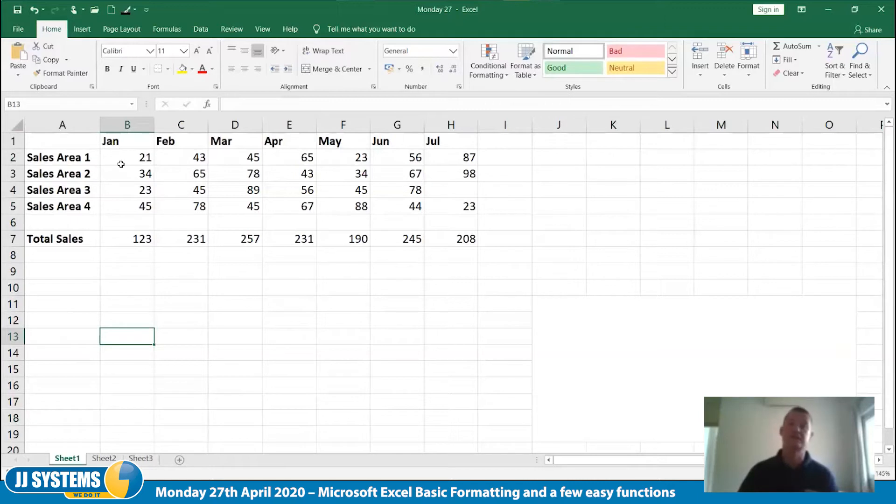
# Right-align the month headings in row 1 over their figures
pyautogui.click(12, 141)
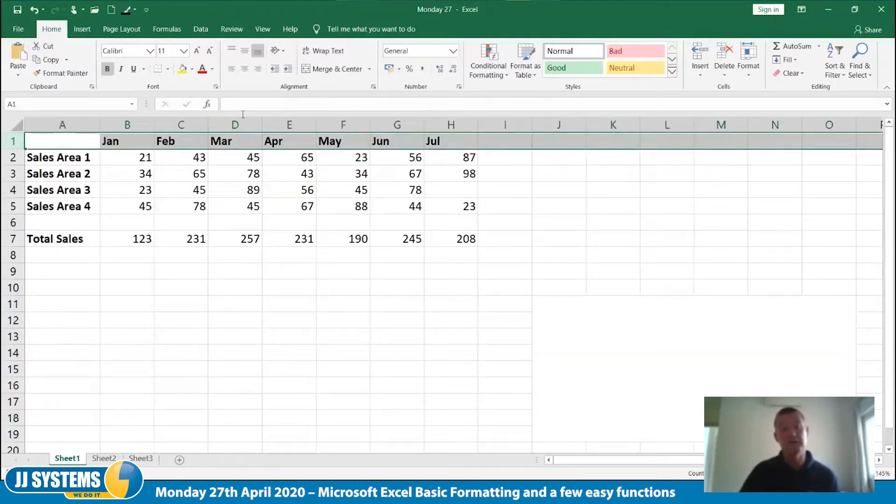
pyautogui.click(259, 75)
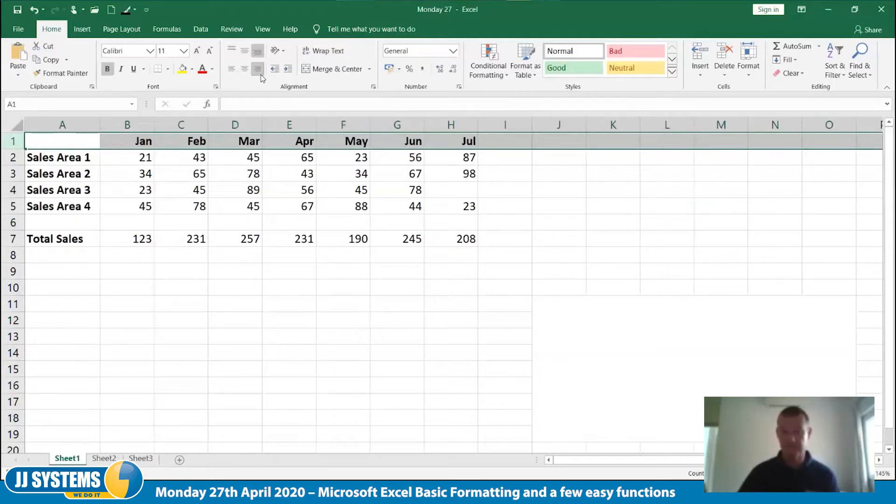
pyautogui.click(312, 317)
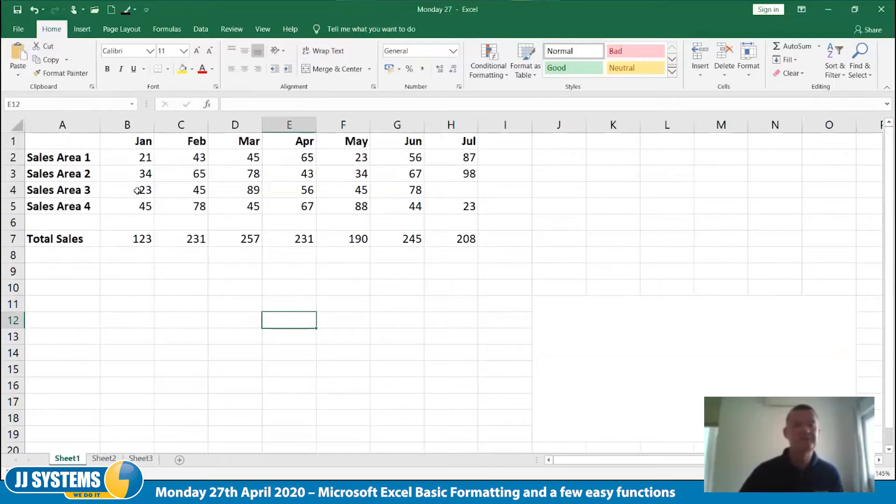
# Insert a blank column before column A
pyautogui.click(71, 125)
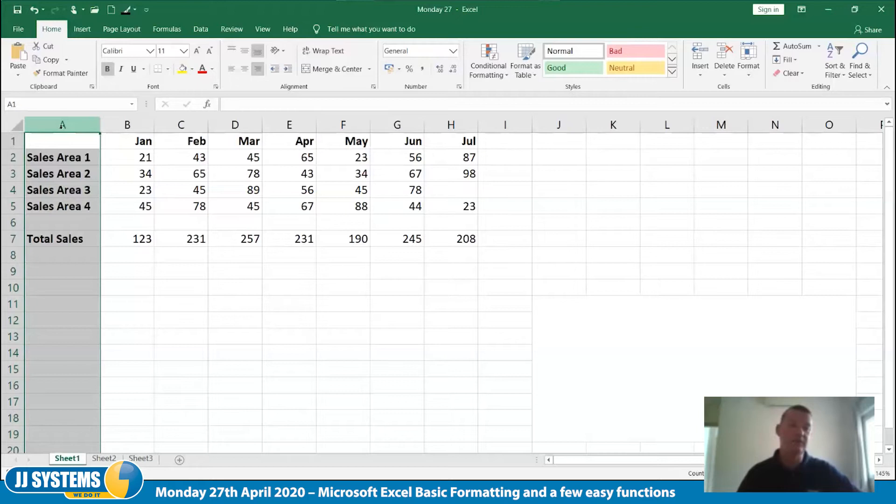
pyautogui.rightClick(62, 125)
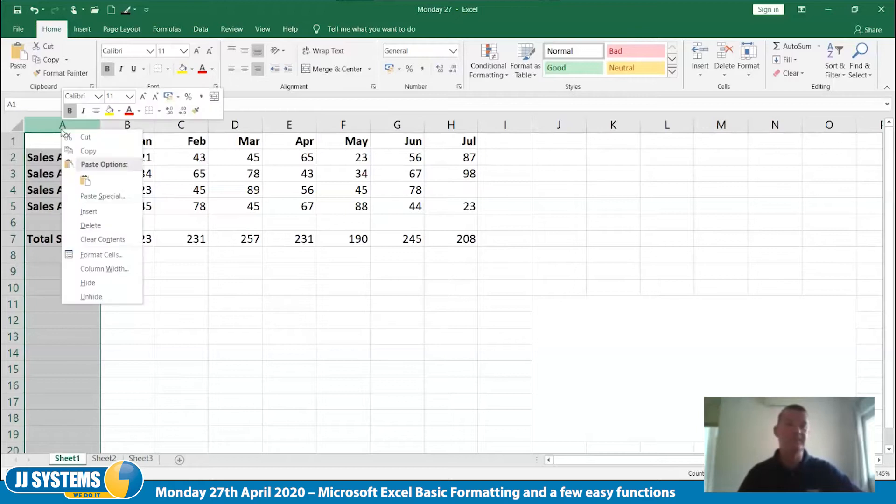
pyautogui.click(89, 211)
pyautogui.click(170, 323)
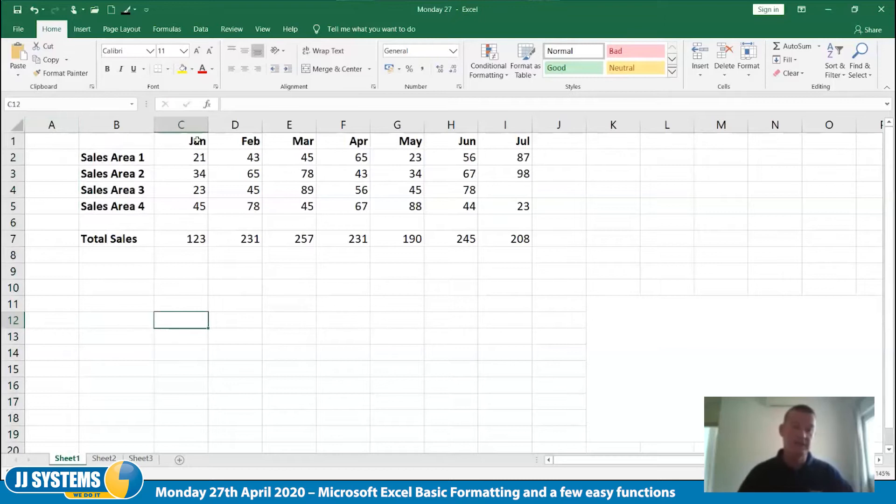
# Insert a blank row above the month headings in row 1
pyautogui.click(14, 141)
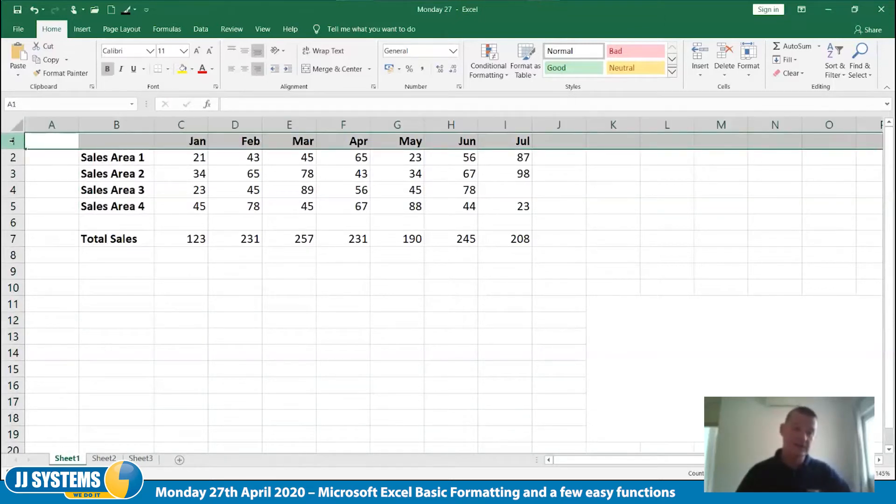
pyautogui.rightClick(12, 141)
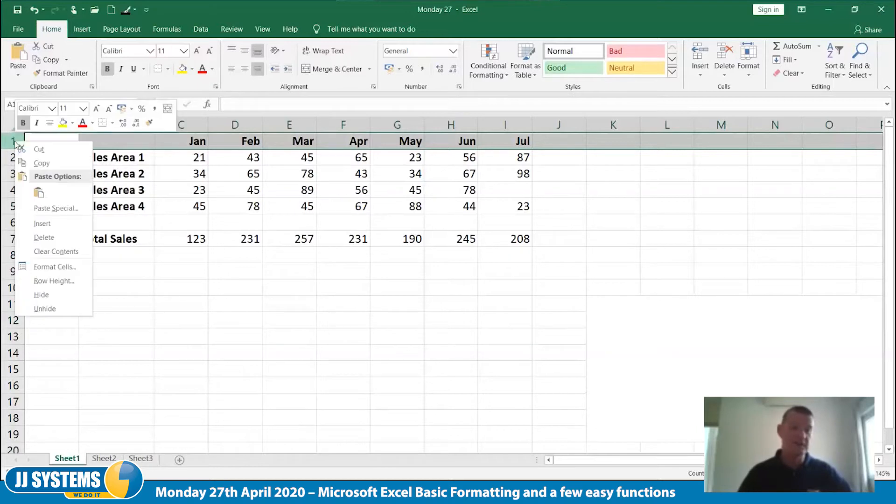
pyautogui.click(52, 224)
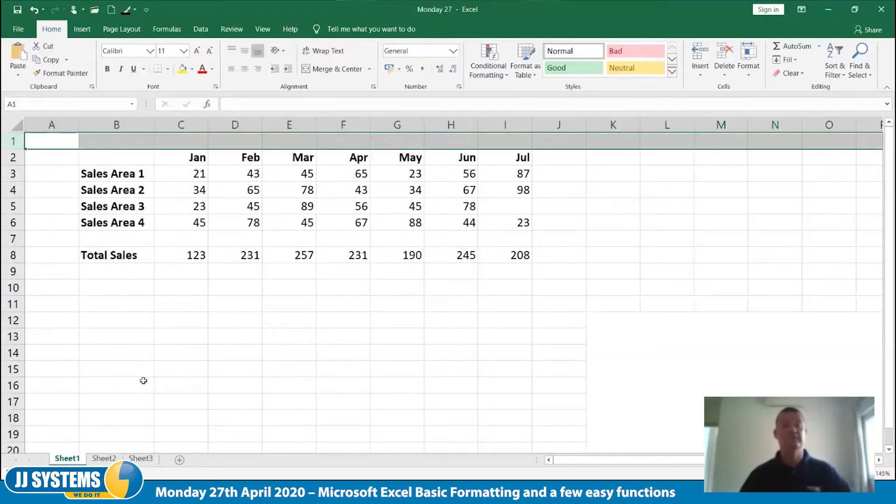
pyautogui.click(143, 381)
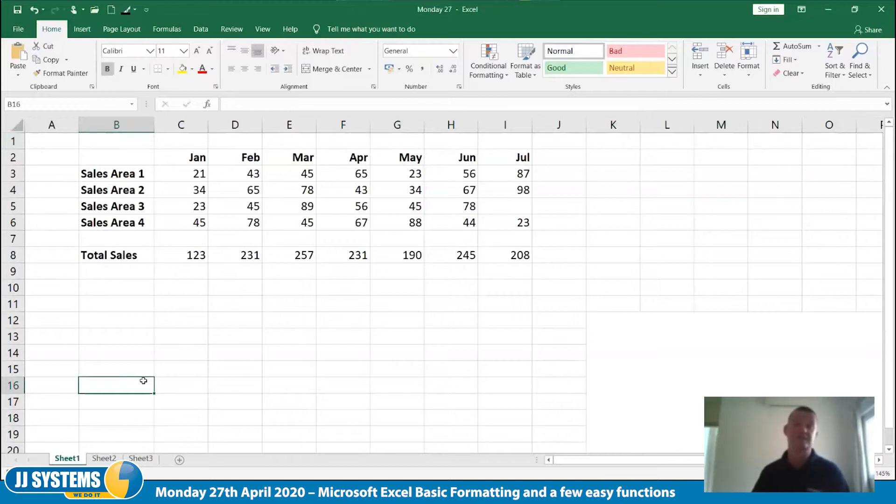
# Insert three blank rows at row 7, above the Total Sales row
pyautogui.click(14, 239)
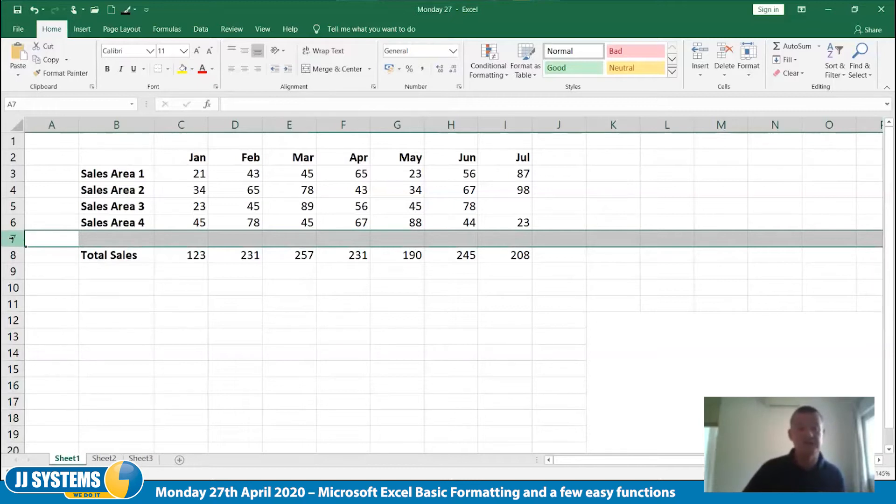
pyautogui.moveTo(12, 239); pyautogui.dragTo(13, 274)
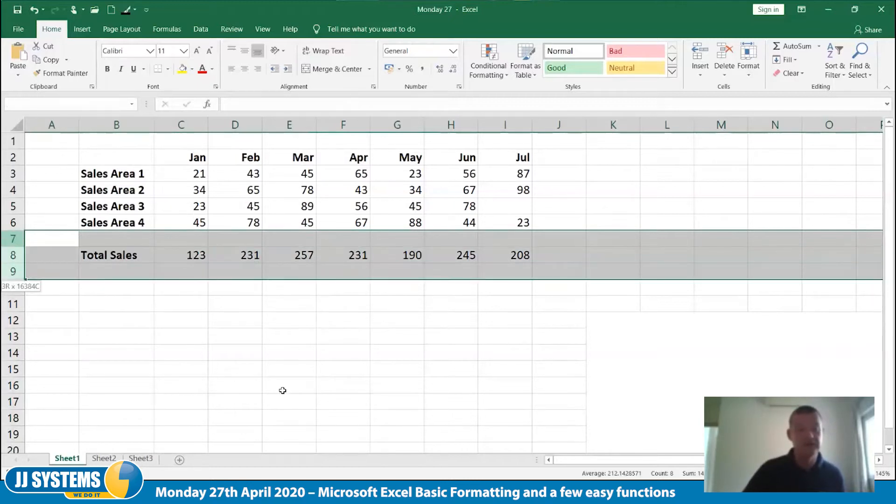
pyautogui.rightClick(10, 237)
pyautogui.click(49, 325)
pyautogui.click(275, 401)
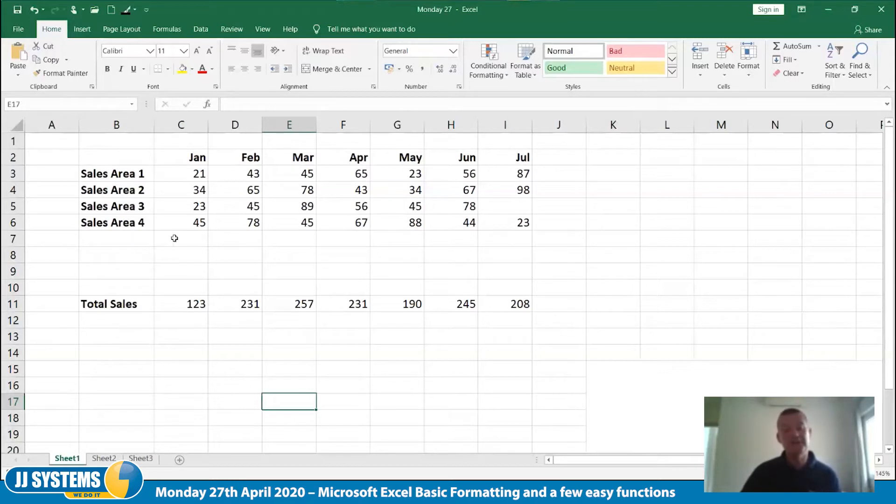
# Check which cells the SUM formula for January's total in C11 covers
pyautogui.click(190, 304)
pyautogui.hotkey('alt', '=')
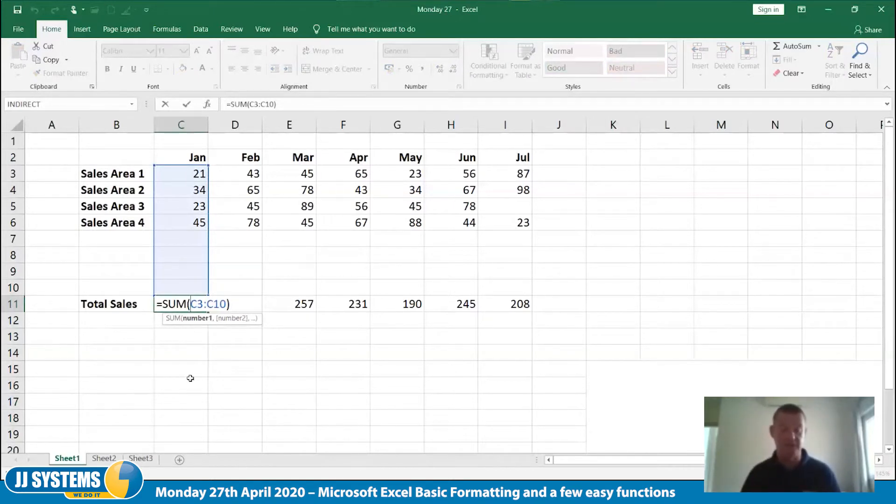
pyautogui.hotkey('ctrl', 'Return')
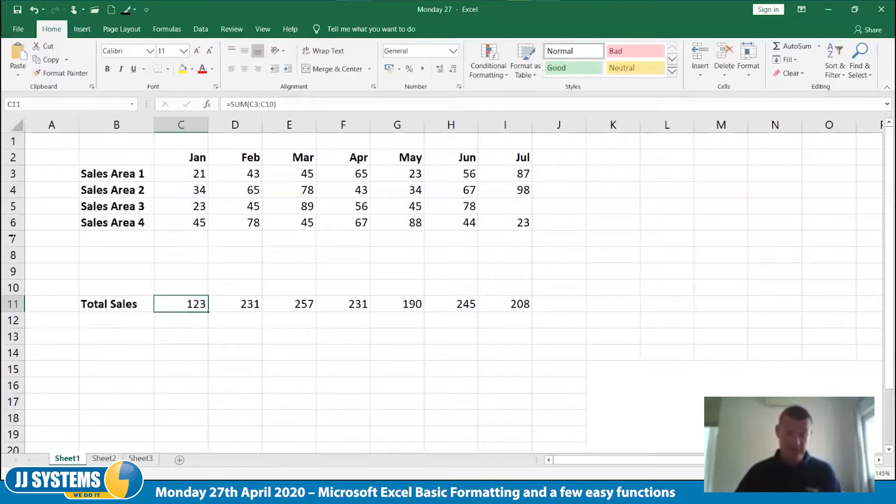
# Delete blank rows 7 to 9 above the Total Sales row
pyautogui.moveTo(13, 238); pyautogui.dragTo(14, 271)
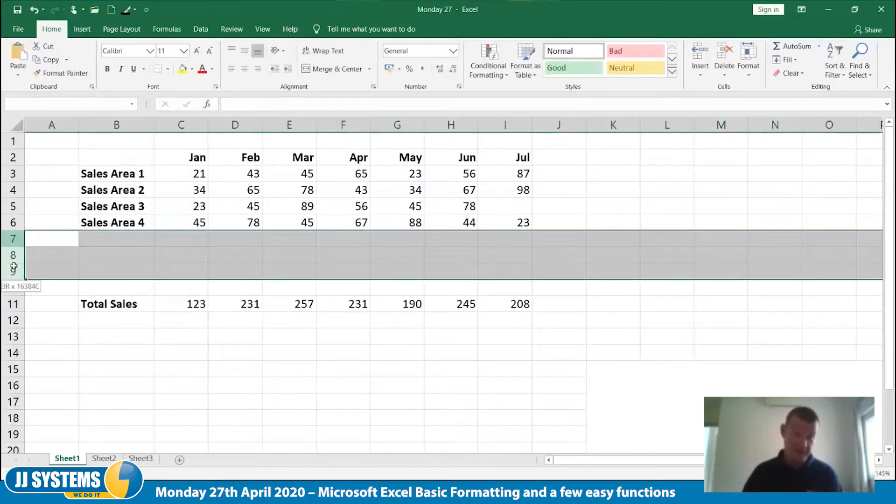
pyautogui.rightClick(13, 271)
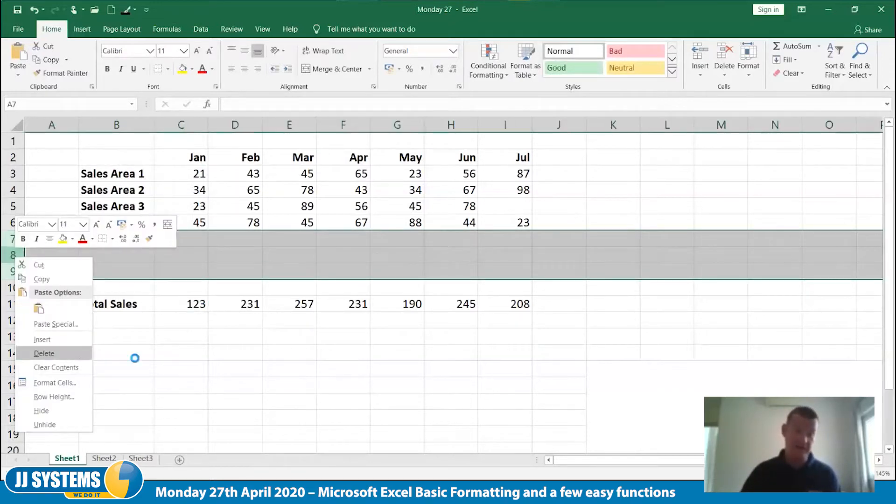
pyautogui.click(80, 355)
pyautogui.click(206, 368)
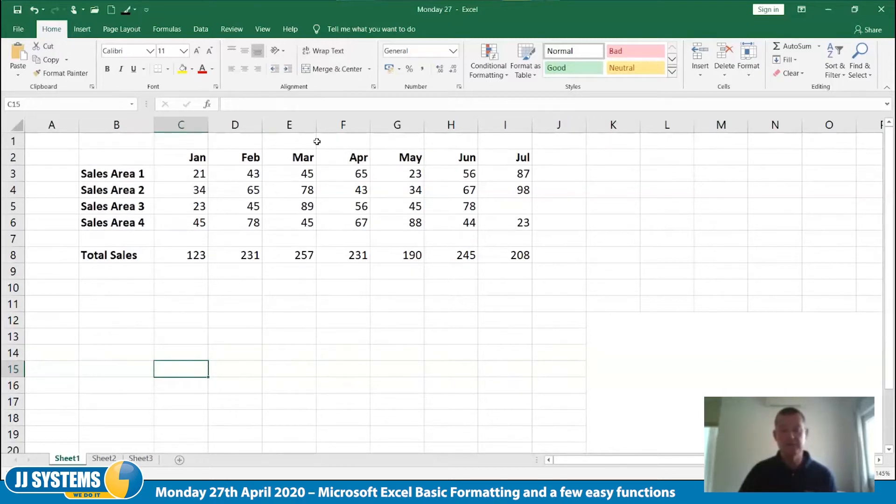
# Enter the title "Departmental Sales" in cell E1 above the month headings
pyautogui.click(287, 140)
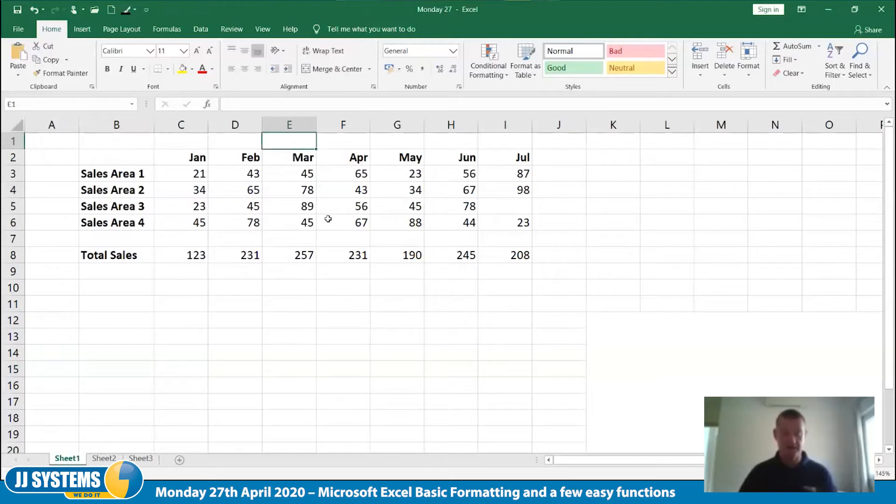
pyautogui.write('Depa')
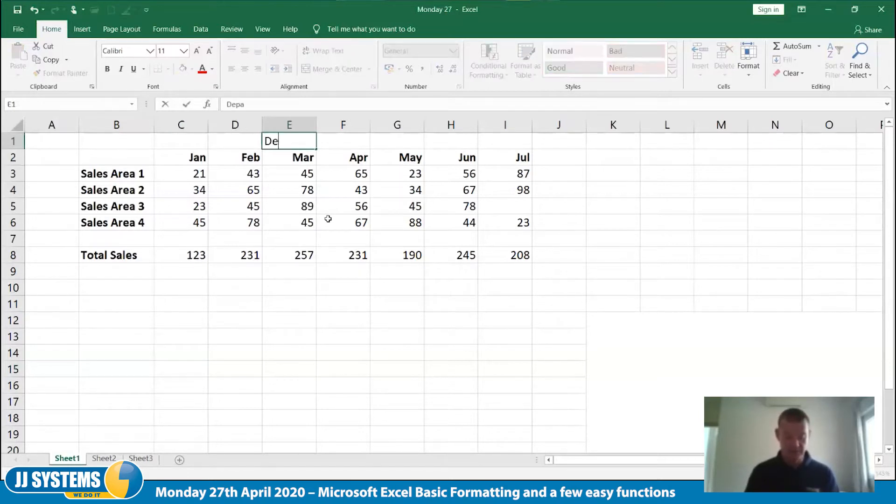
pyautogui.write('rtmental Sales')
pyautogui.press('Tab')
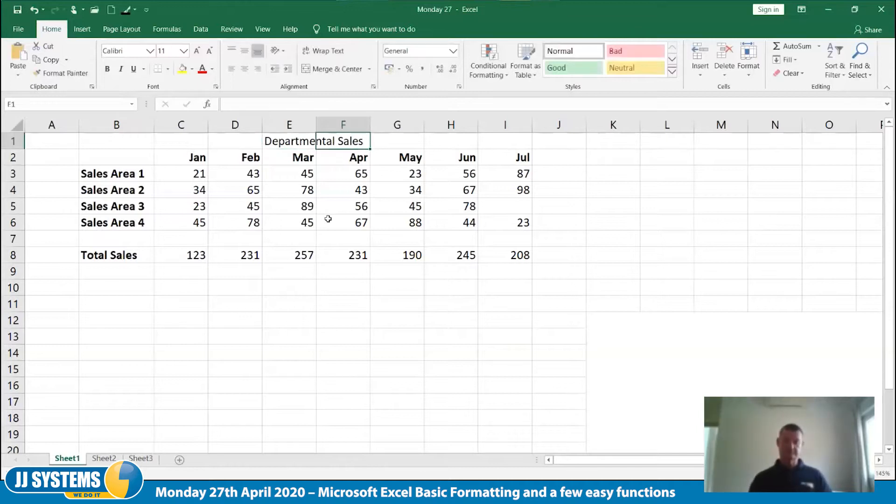
pyautogui.press('Down')
pyautogui.press('Down')
pyautogui.press('Down')
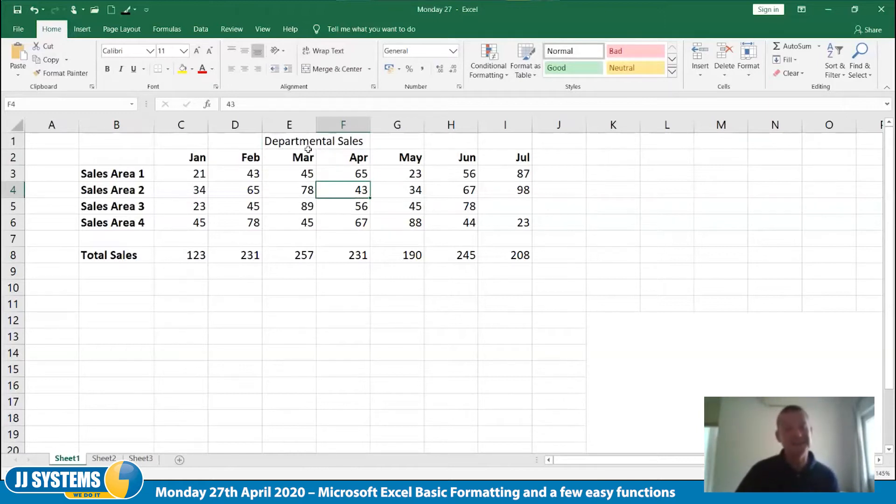
# Center the "Departmental Sales" title within cell E1
pyautogui.click(289, 142)
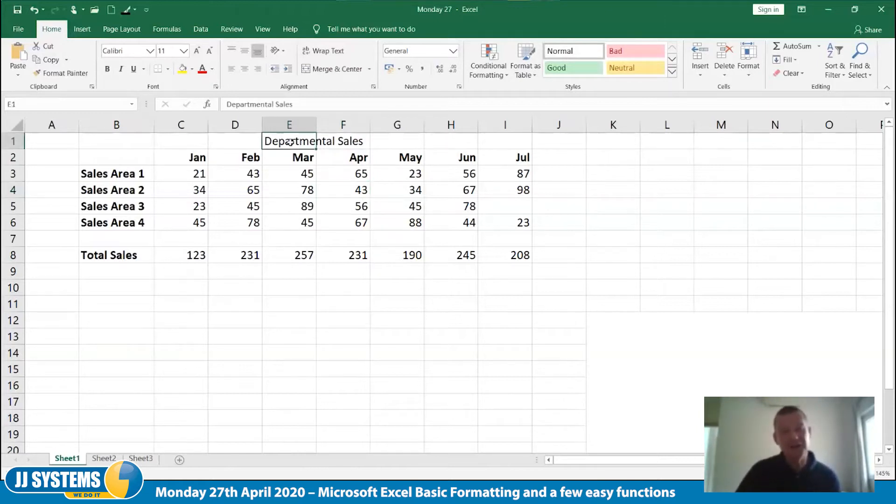
pyautogui.click(247, 74)
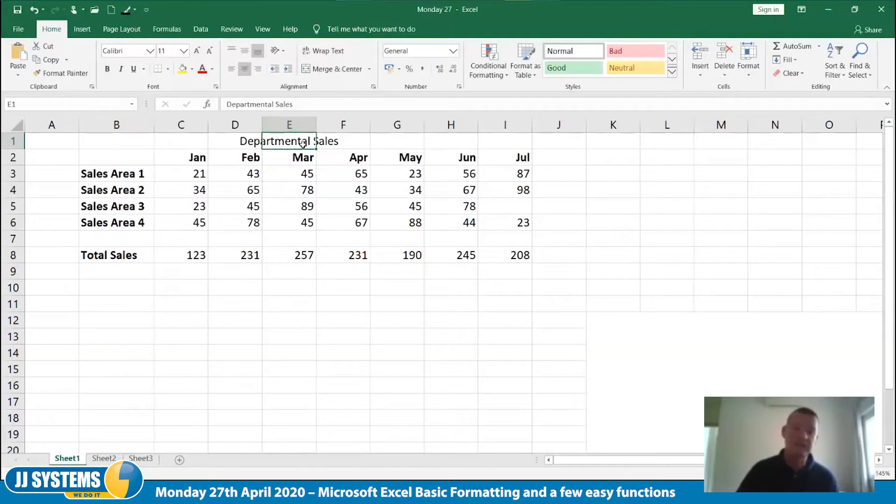
pyautogui.click(134, 141)
pyautogui.moveTo(134, 141); pyautogui.dragTo(500, 147)
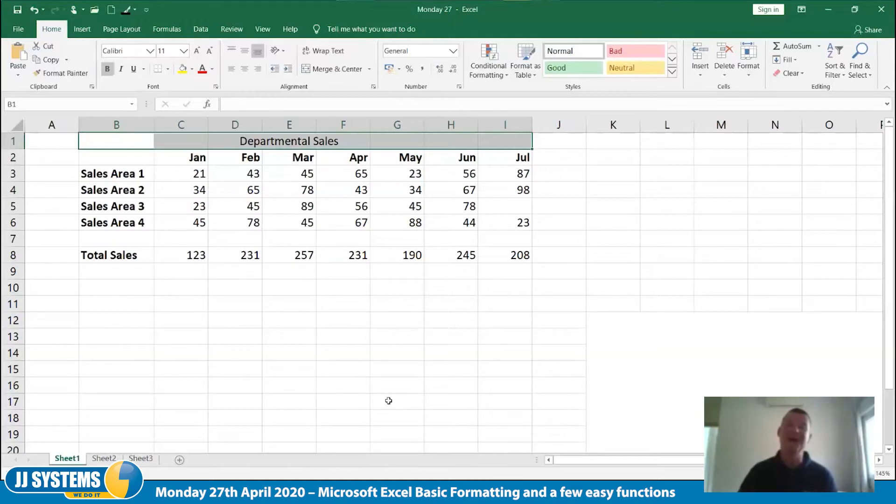
pyautogui.click(278, 335)
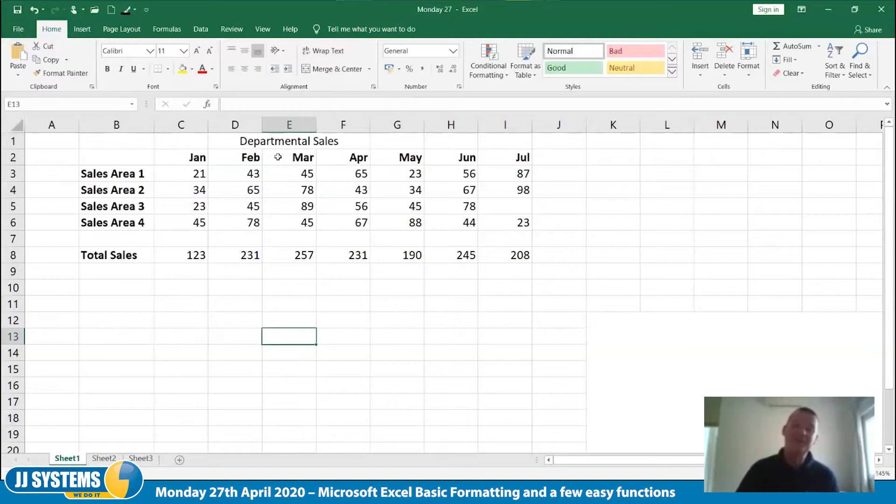
# Merge cells B1:I1 and center the "Departmental Sales" title across the table
pyautogui.moveTo(120, 141); pyautogui.dragTo(509, 142)
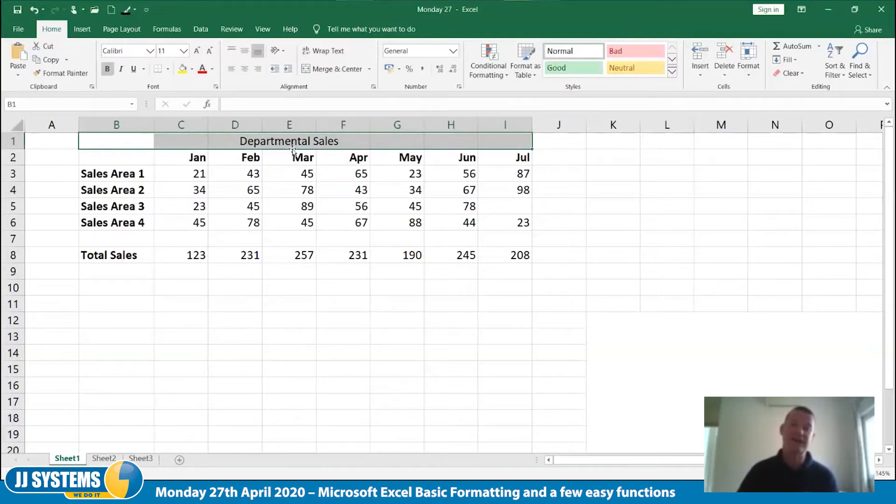
pyautogui.click(318, 73)
pyautogui.click(312, 306)
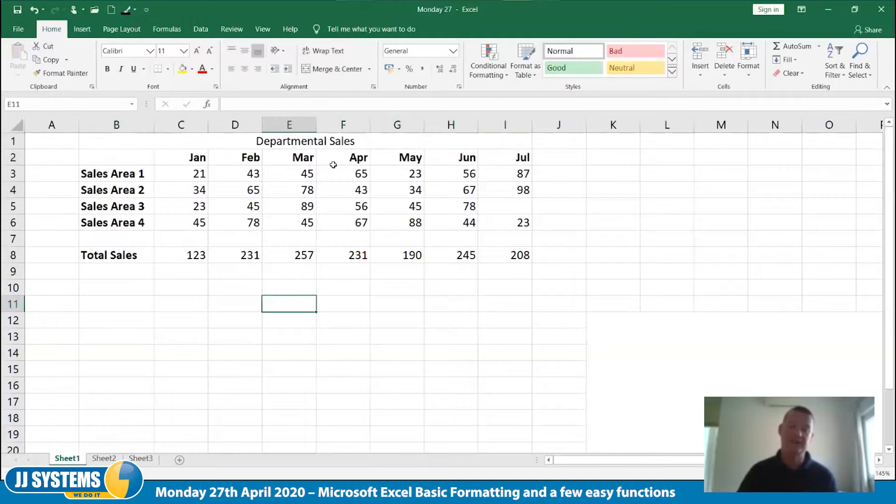
pyautogui.click(318, 148)
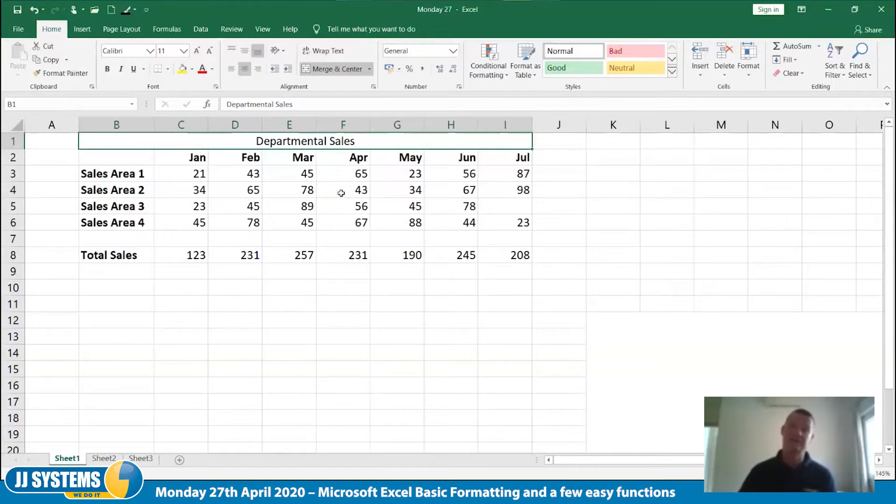
pyautogui.click(285, 299)
# Copy the February and March block D2:E8, with headings and totals, to D13:E19
pyautogui.moveTo(245, 165); pyautogui.dragTo(272, 443)
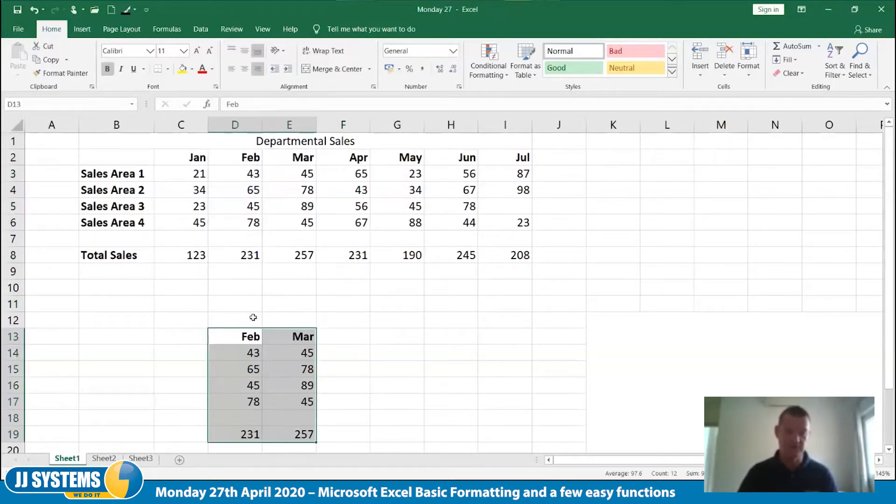
# Merge and center cells D11:E11 above the copied February and March block and enter the heading "Something"
pyautogui.click(237, 311)
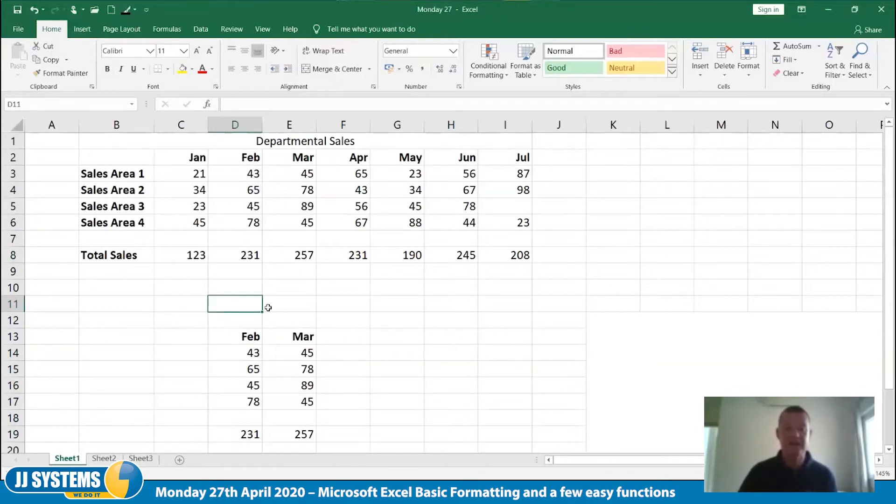
pyautogui.moveTo(236, 304); pyautogui.dragTo(290, 302)
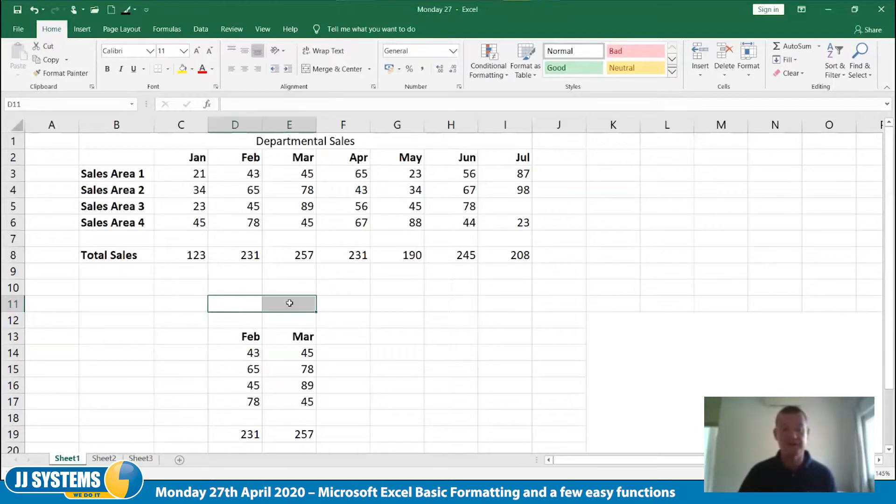
pyautogui.click(331, 69)
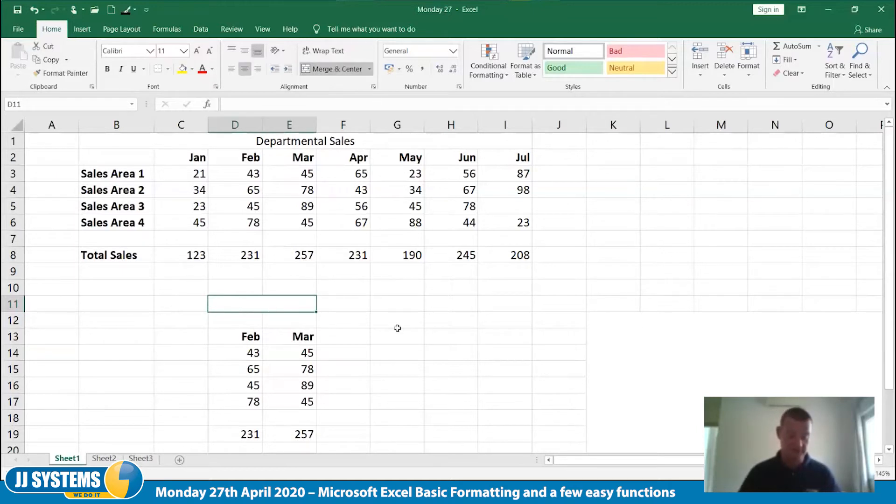
pyautogui.write('Something')
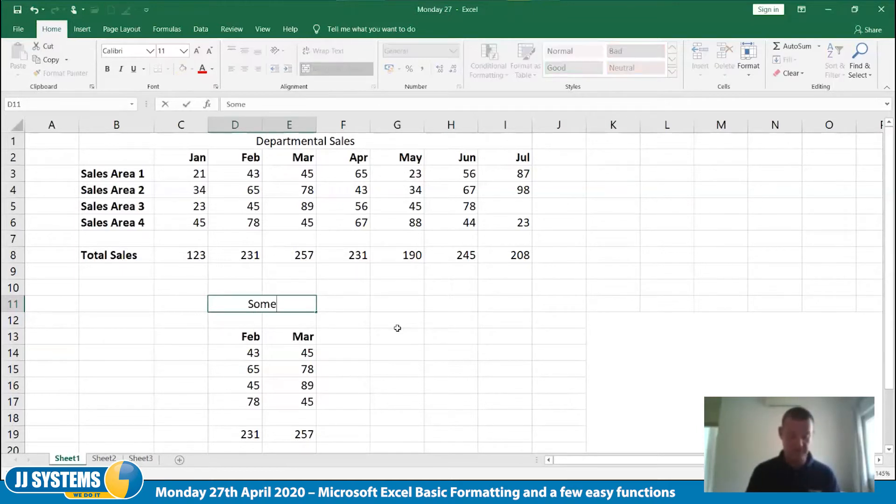
pyautogui.press('Tab')
pyautogui.click(343, 331)
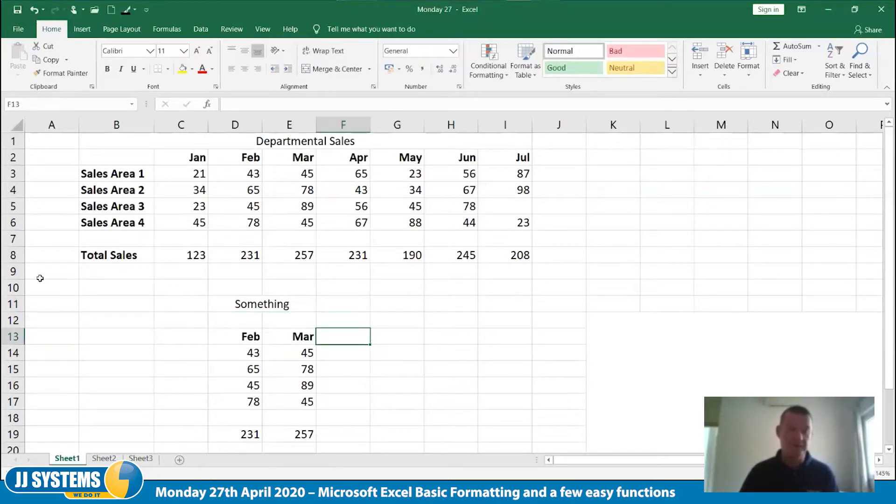
# Undo the "Something" heading and the copied February and March block, keeping the title merged across B1:I1
pyautogui.click(22, 288)
pyautogui.moveTo(23, 299); pyautogui.dragTo(52, 322)
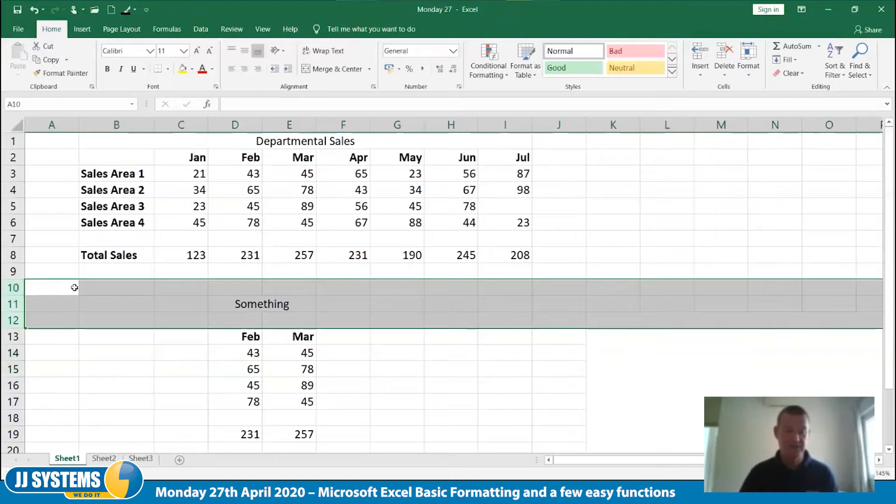
pyautogui.hotkey('ctrl', 'z')
pyautogui.hotkey('ctrl', 'z')
pyautogui.hotkey('ctrl', 'z')
pyautogui.hotkey('ctrl', 'z')
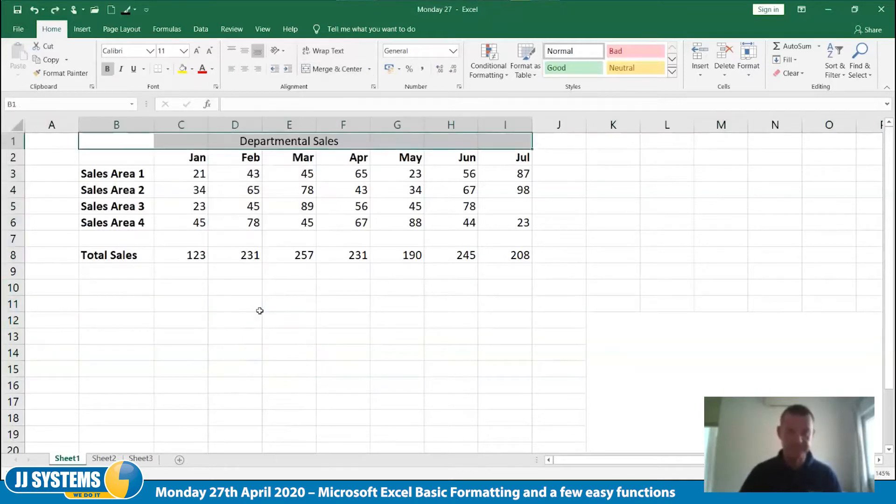
pyautogui.hotkey('ctrl', 'y')
pyautogui.click(260, 311)
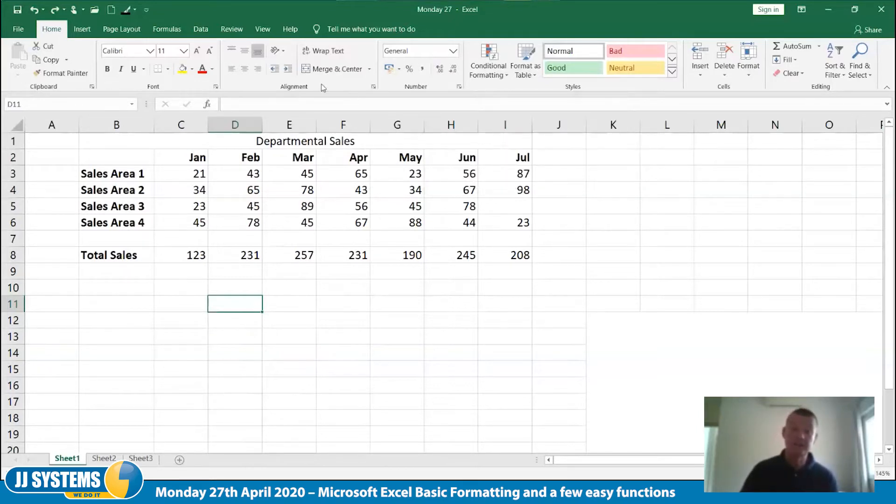
# View the alignment settings for cell D11 and leave them without applying changes
pyautogui.click(374, 89)
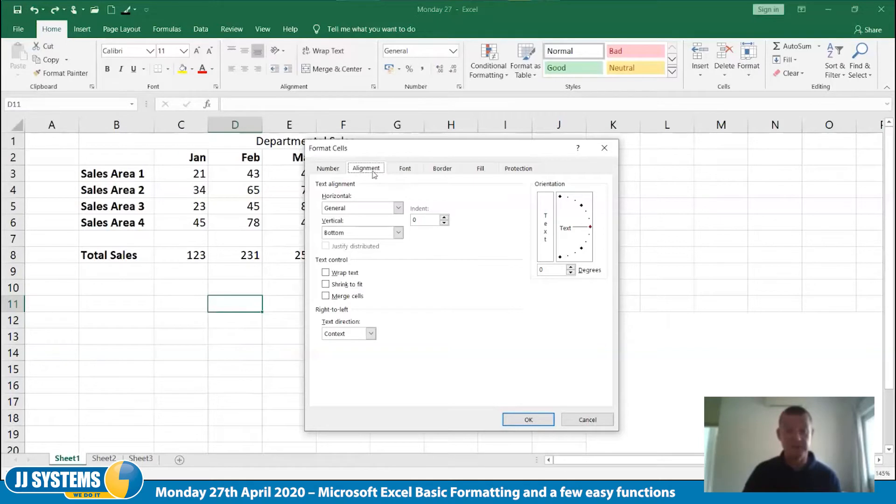
pyautogui.click(586, 420)
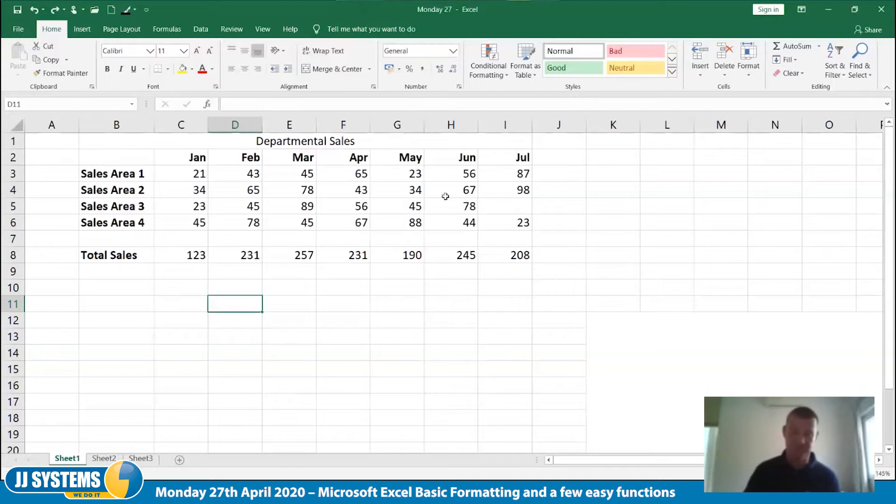
# Enter the number 43948 in cell B11 below the sales table
pyautogui.press('Left')
pyautogui.press('Left')
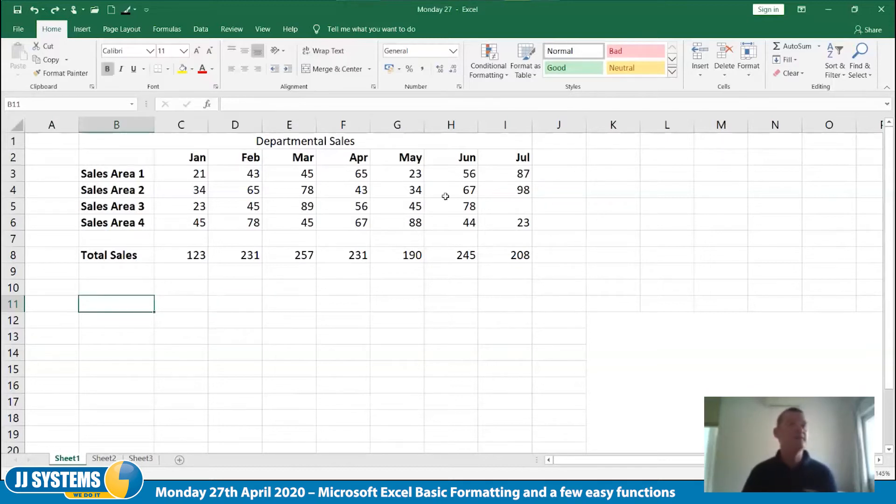
pyautogui.write('43')
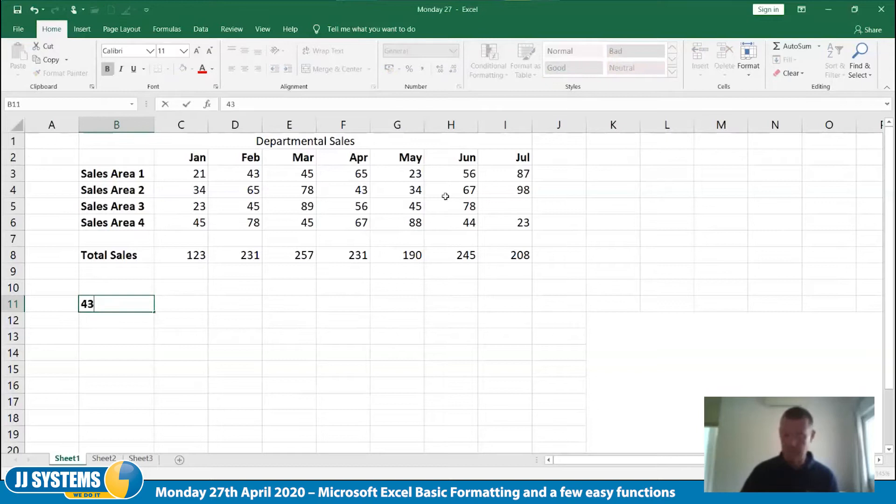
pyautogui.write('948')
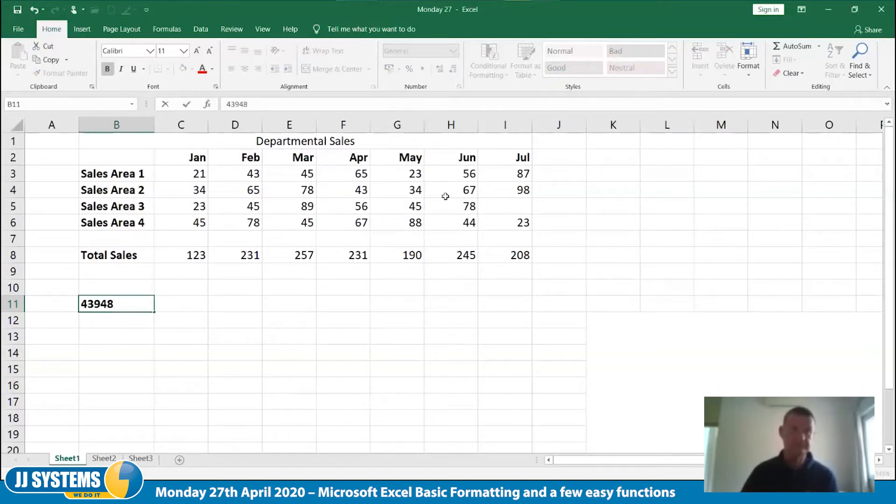
pyautogui.press('Tab')
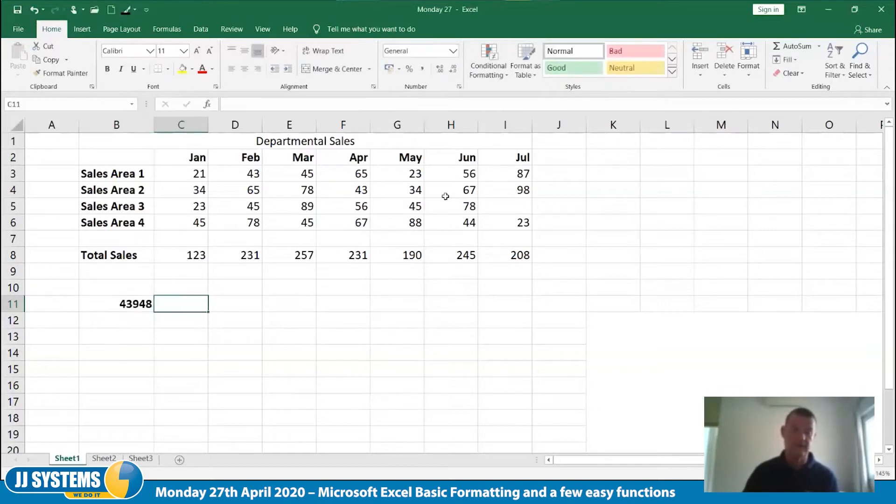
# Open the number format categories for cell B11, with the dialog moved clear of the cell
pyautogui.press('Left')
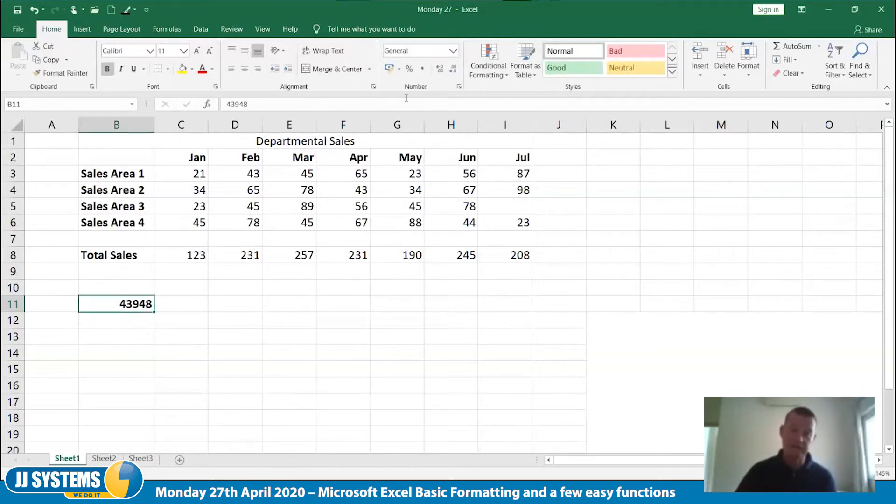
pyautogui.rightClick(130, 310)
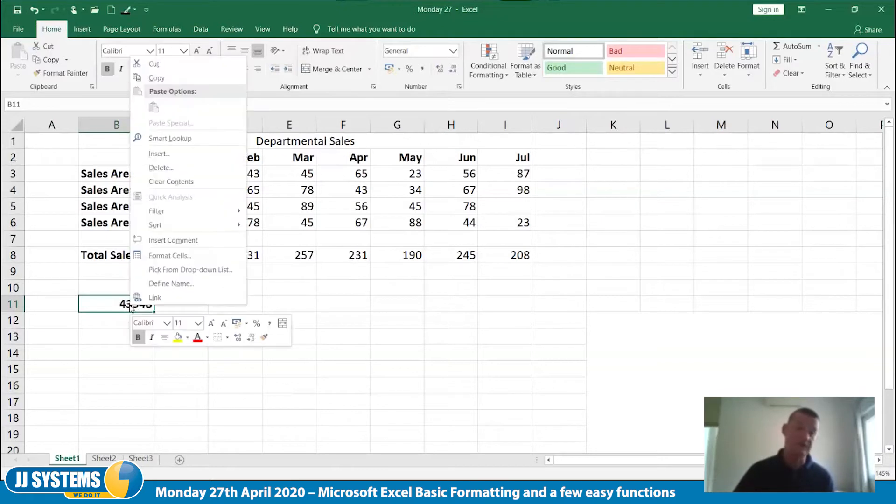
pyautogui.click(183, 257)
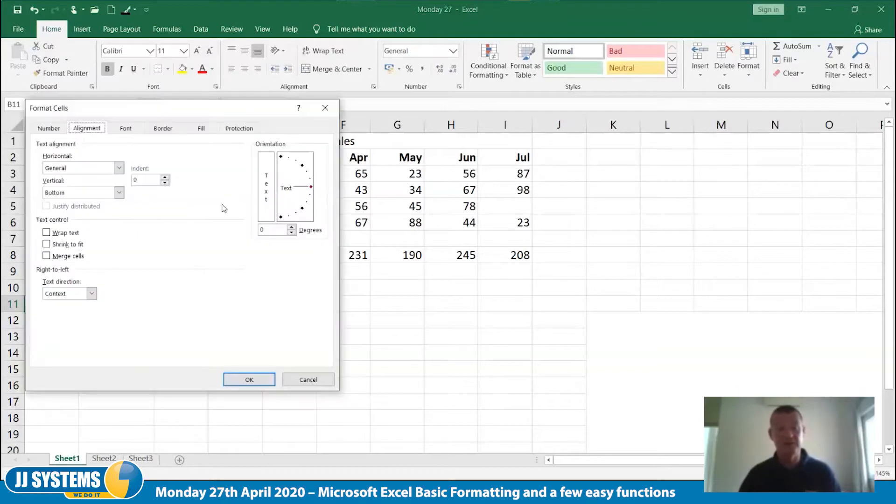
pyautogui.moveTo(148, 112); pyautogui.dragTo(481, 124)
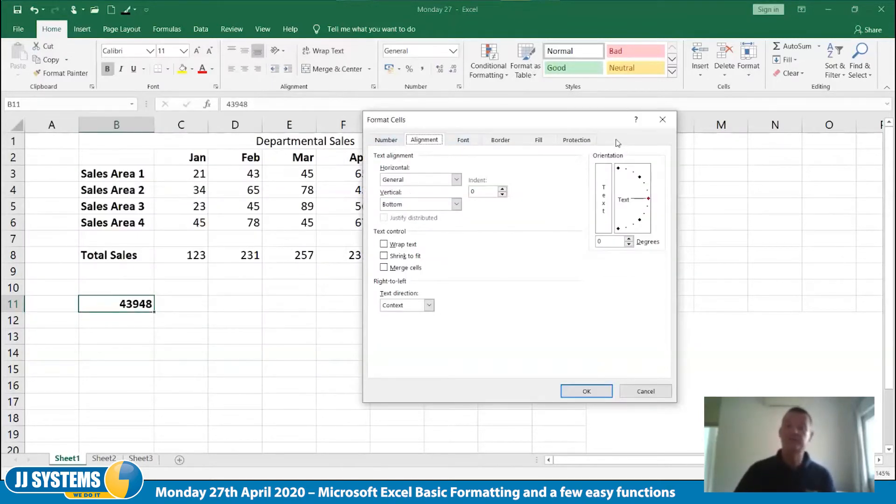
pyautogui.moveTo(533, 125); pyautogui.dragTo(545, 133)
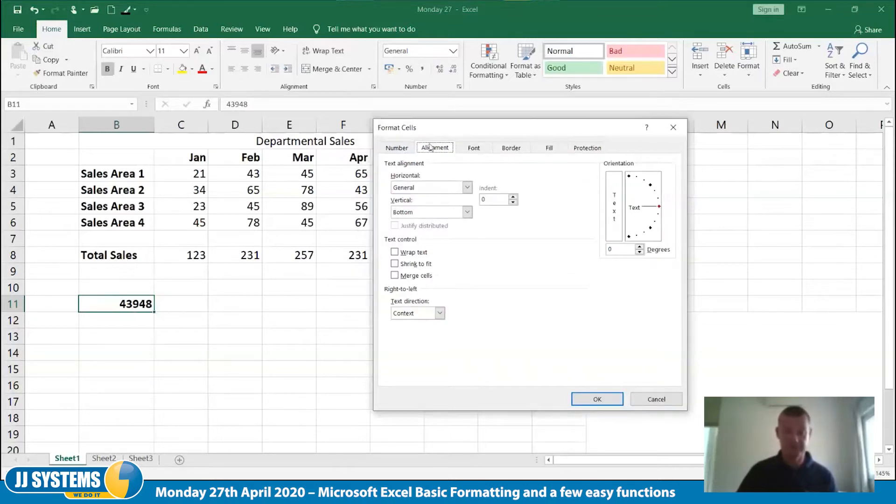
pyautogui.click(401, 149)
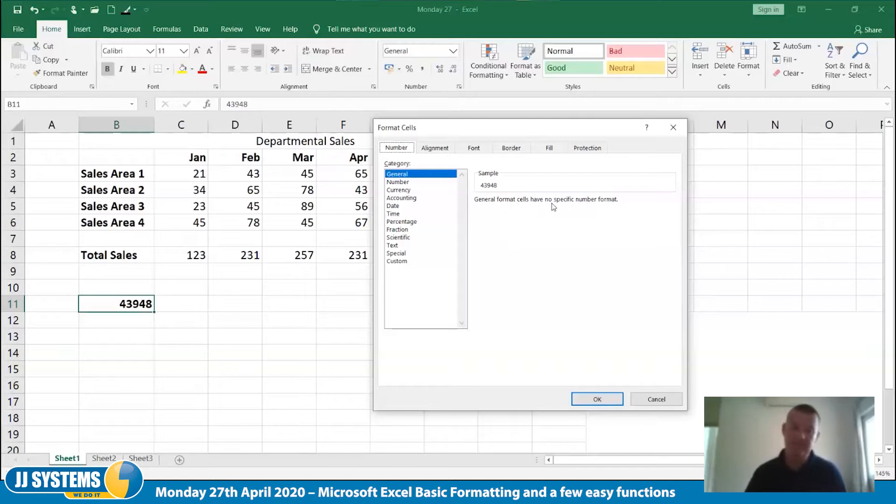
# Choose the Number format for cell B11 with 2 decimal places and the 1000 separator
pyautogui.click(403, 182)
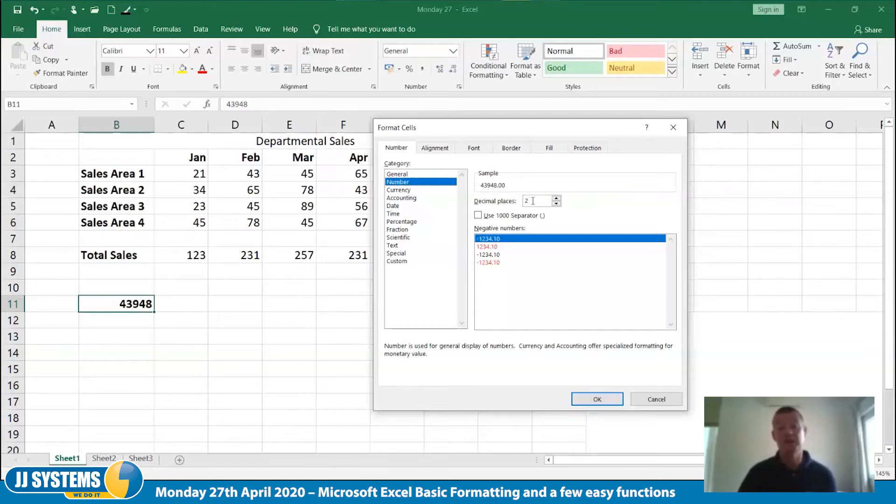
pyautogui.click(556, 203)
pyautogui.click(556, 204)
pyautogui.click(557, 198)
pyautogui.click(556, 198)
pyautogui.click(557, 199)
pyautogui.click(557, 199)
pyautogui.click(556, 198)
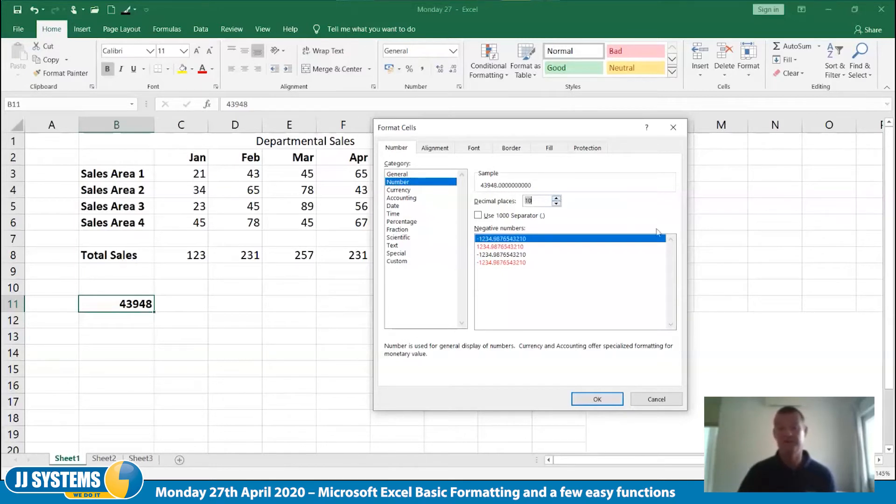
pyautogui.write('2')
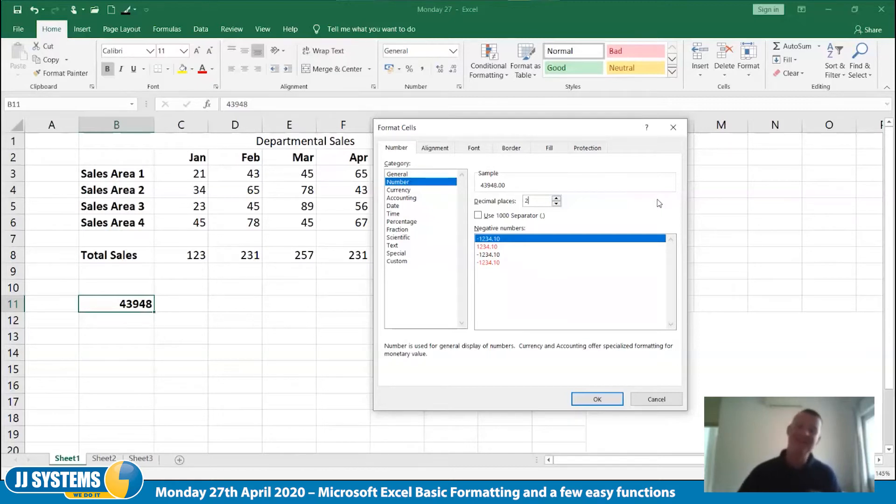
pyautogui.click(479, 216)
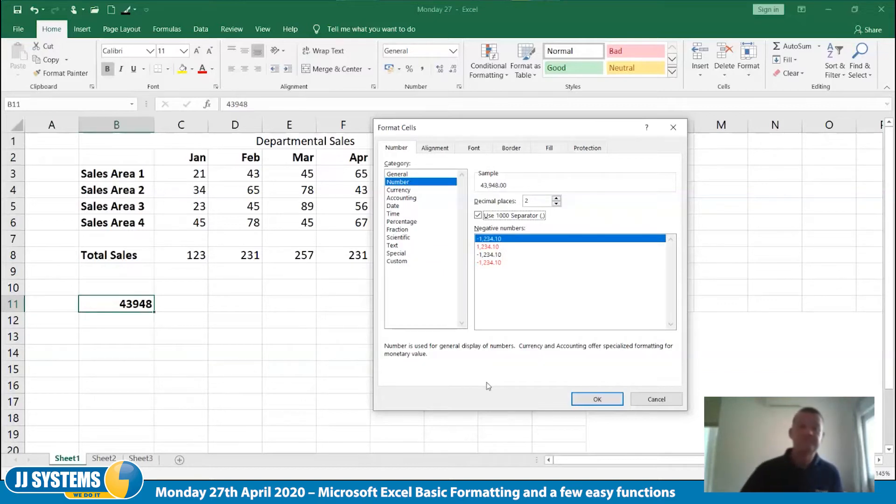
# Browse the available currency symbols and apply the Currency format with the £ symbol and 2 decimal places to cell B11
pyautogui.click(409, 190)
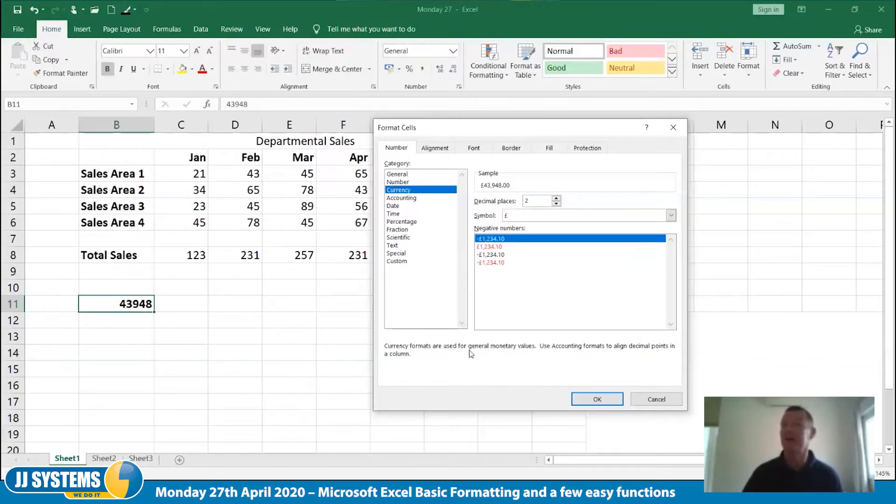
pyautogui.click(670, 216)
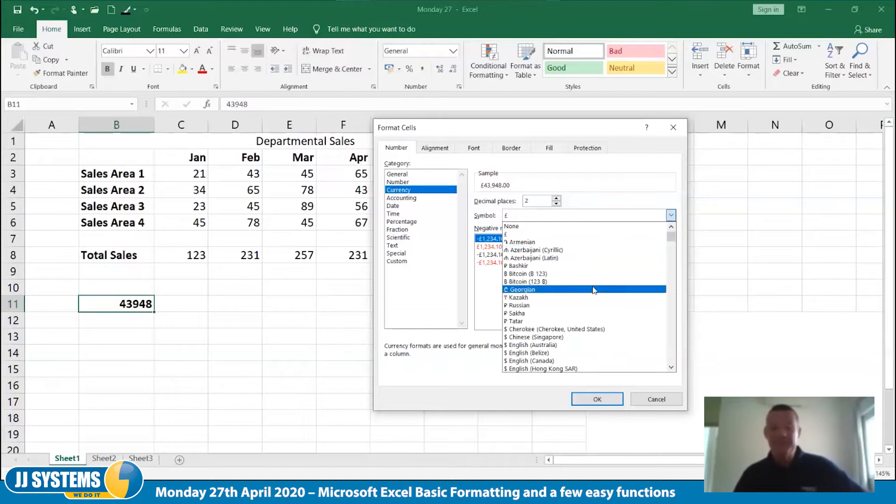
pyautogui.click(672, 368)
pyautogui.moveTo(672, 368); pyautogui.dragTo(675, 370)
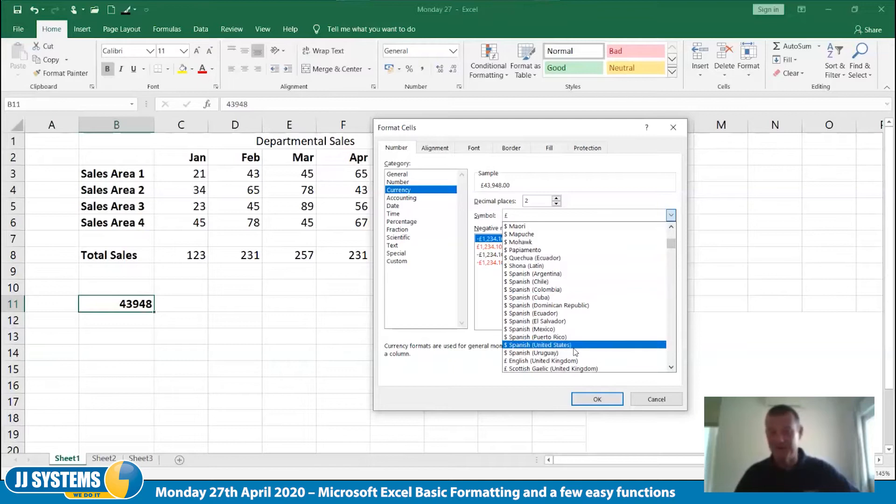
pyautogui.moveTo(671, 369); pyautogui.dragTo(671, 369)
pyautogui.scroll(6, 632, 307)
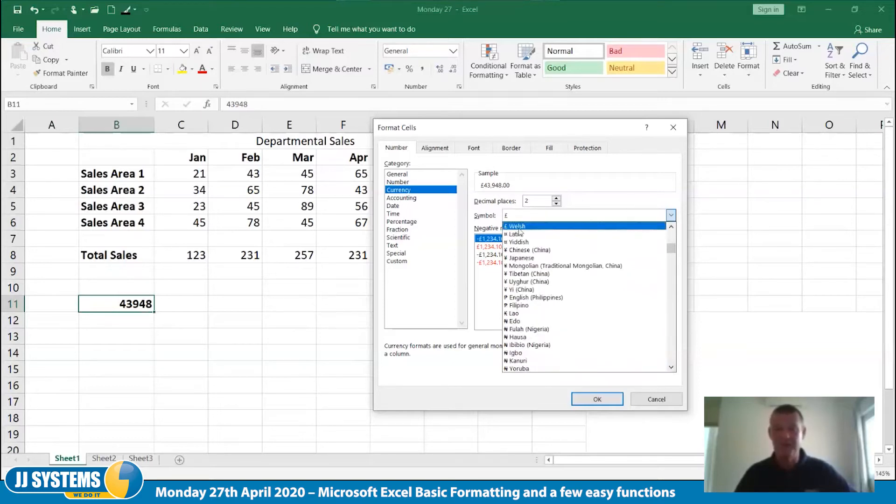
pyautogui.click(604, 197)
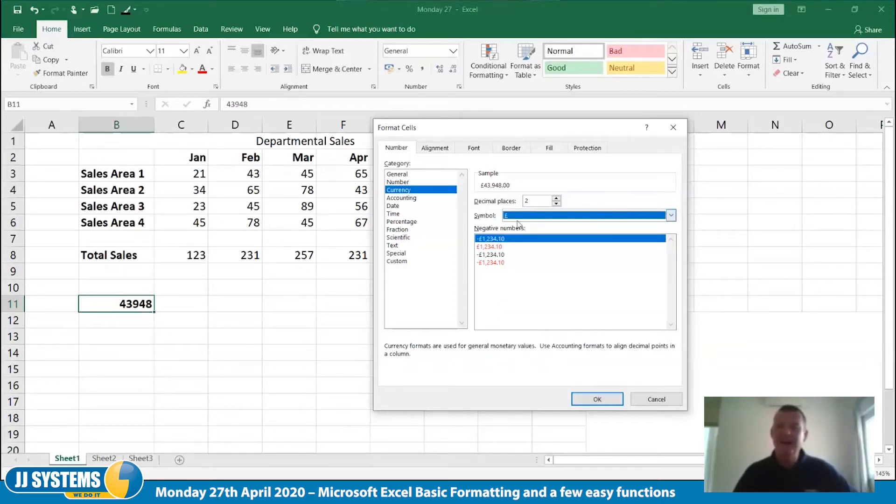
pyautogui.click(671, 215)
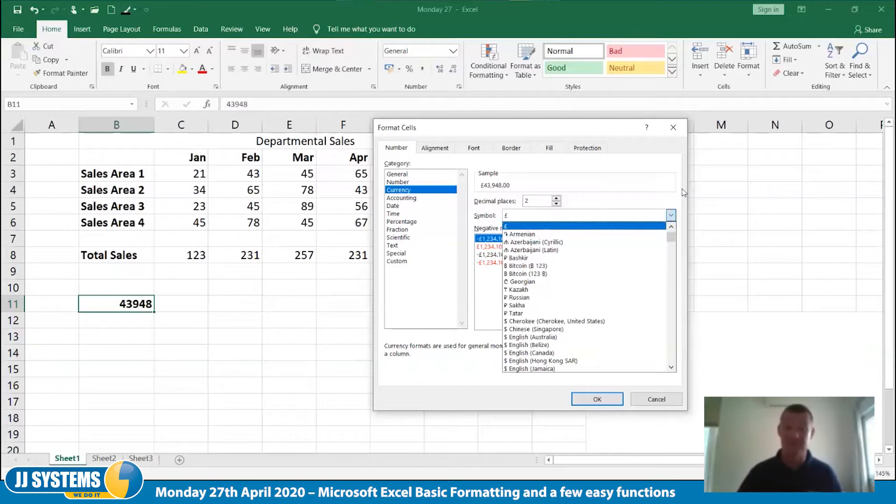
pyautogui.click(673, 201)
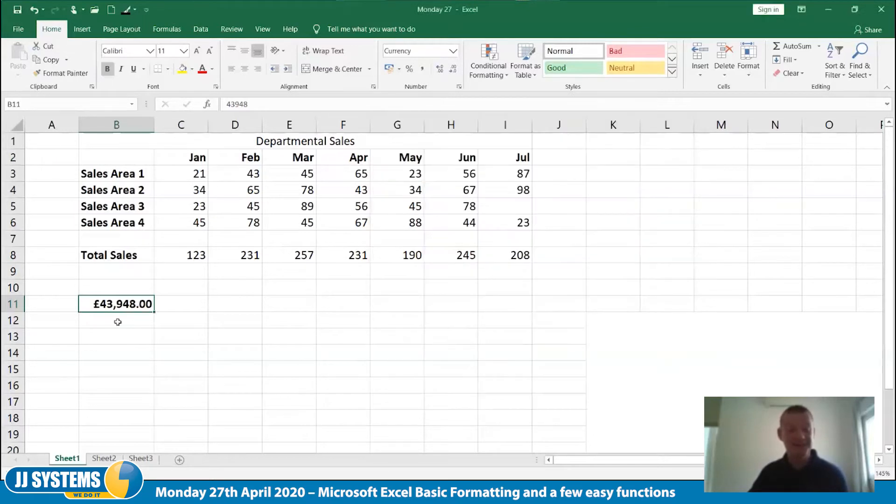
pyautogui.click(165, 371)
# Apply the Accounting format with the £ symbol and 2 decimal places to cell B11 after browsing the currency symbols
pyautogui.click(142, 302)
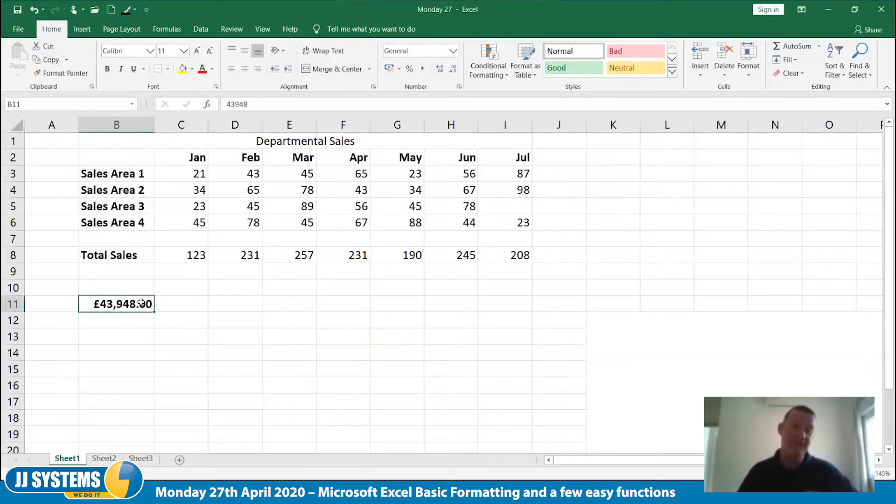
pyautogui.click(459, 87)
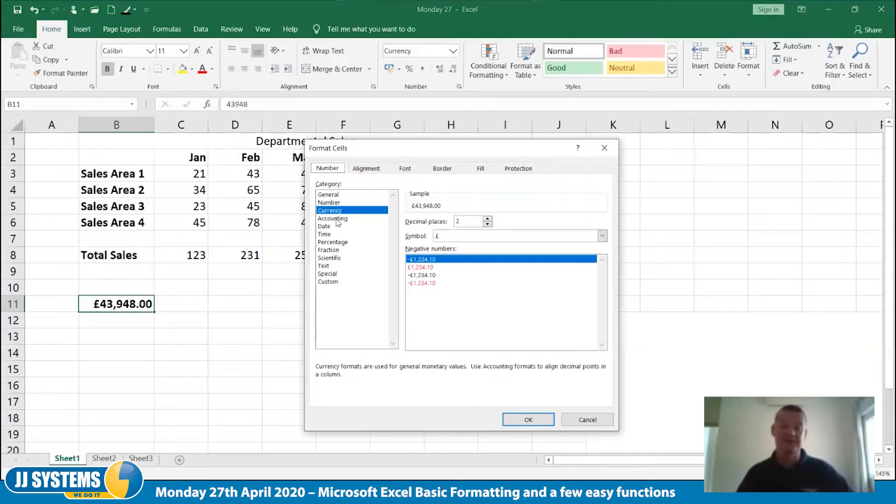
pyautogui.click(339, 219)
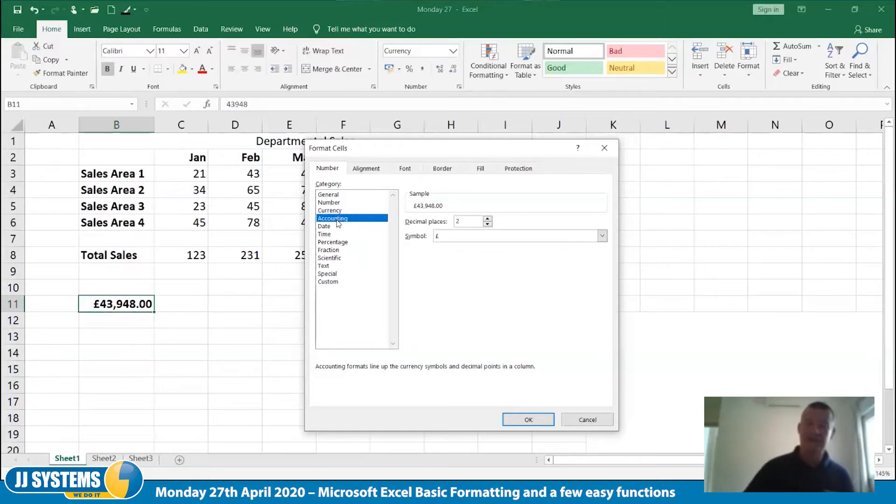
pyautogui.click(601, 236)
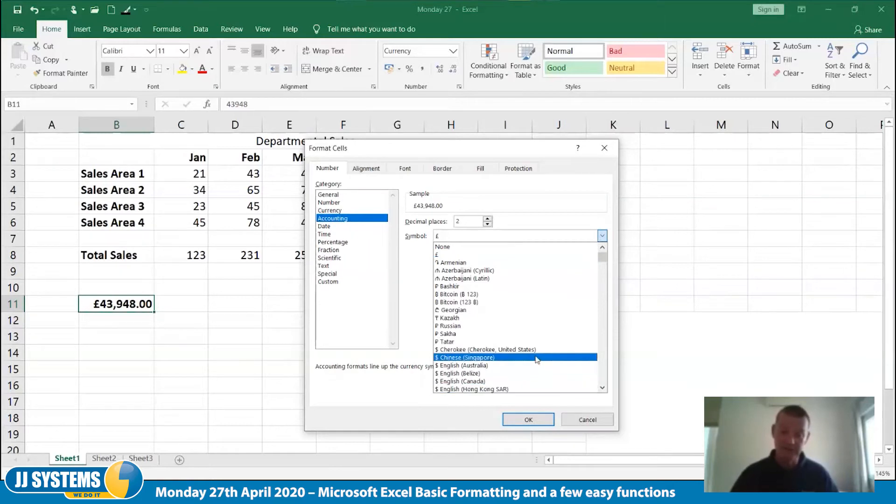
pyautogui.scroll(-2, 536, 358)
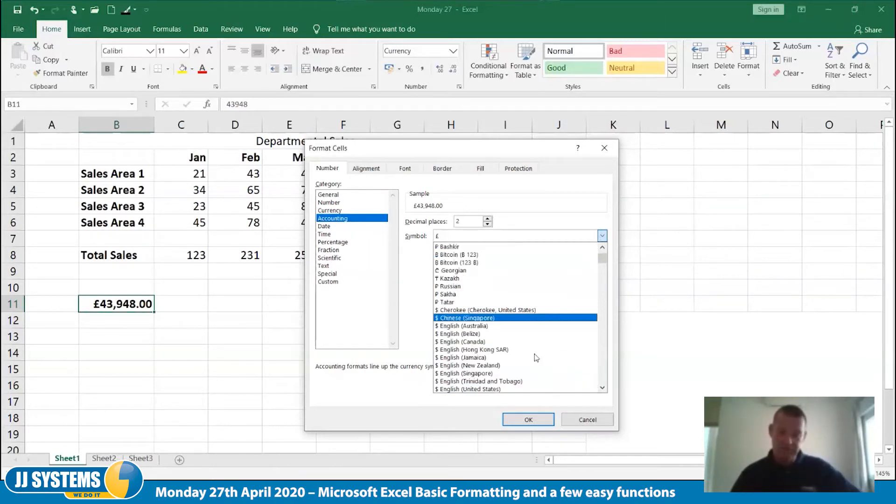
pyautogui.scroll(1, 537, 358)
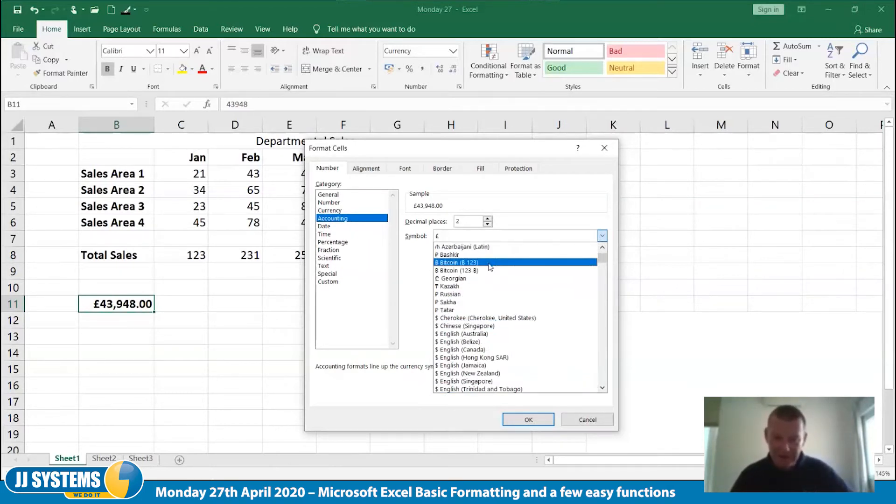
pyautogui.click(535, 215)
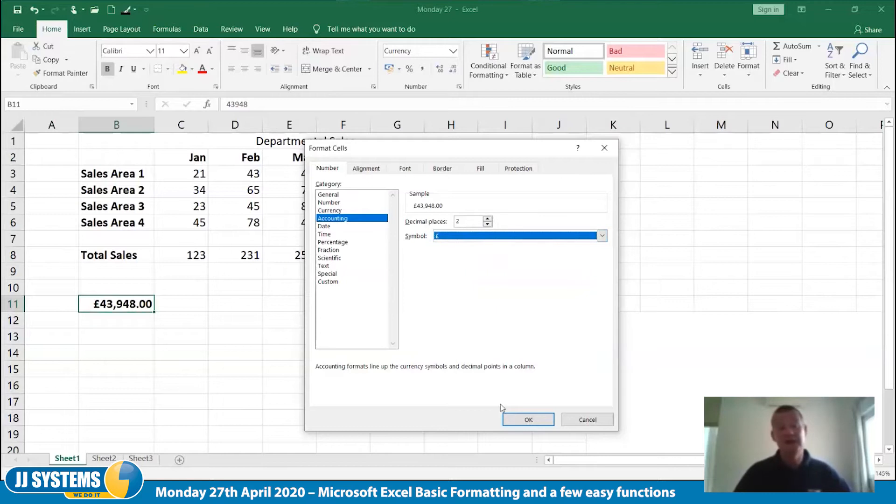
pyautogui.click(517, 422)
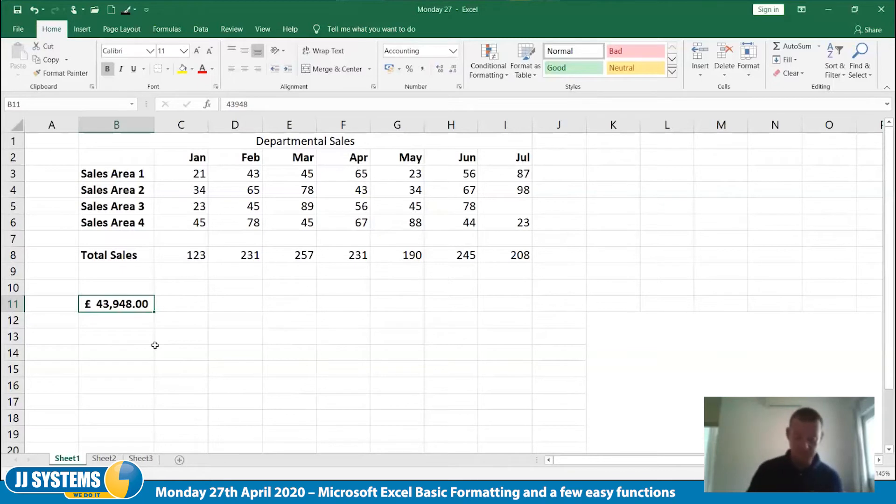
# Try the values -76 and 0 in cell B11 to test the Accounting format, undoing each entry
pyautogui.write('-76')
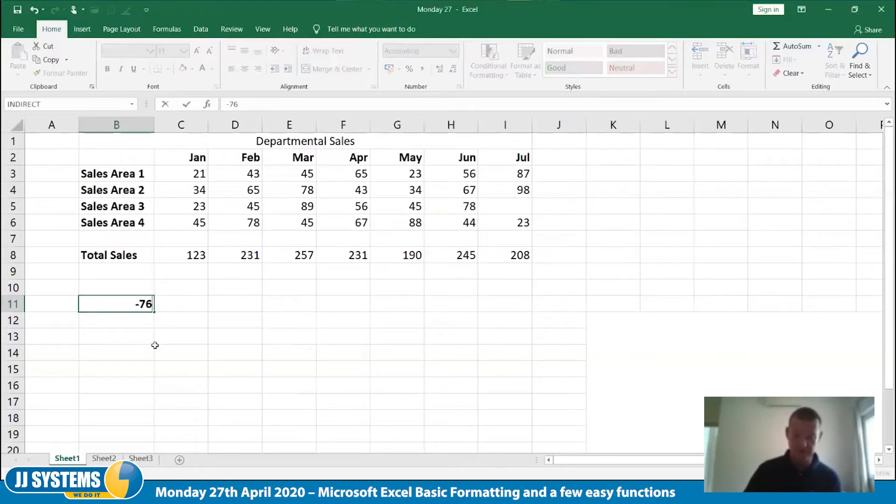
pyautogui.press('Tab')
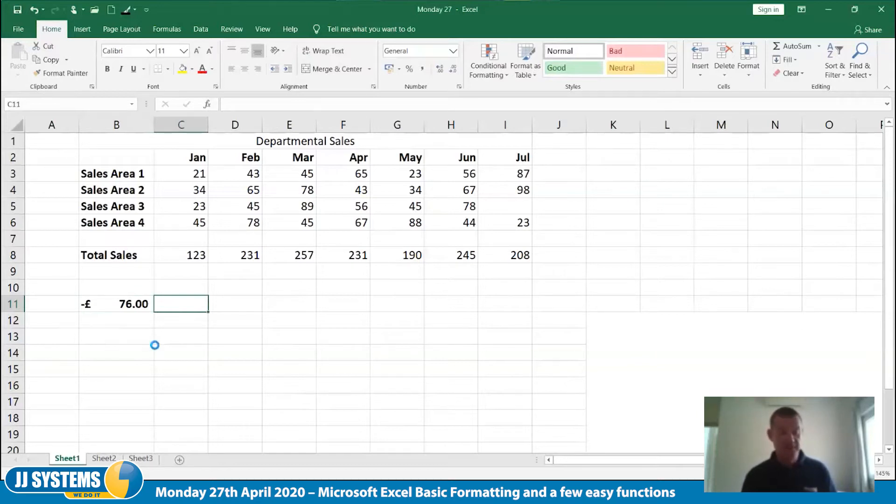
pyautogui.hotkey('ctrl', 'z')
pyautogui.write('0')
pyautogui.press('Tab')
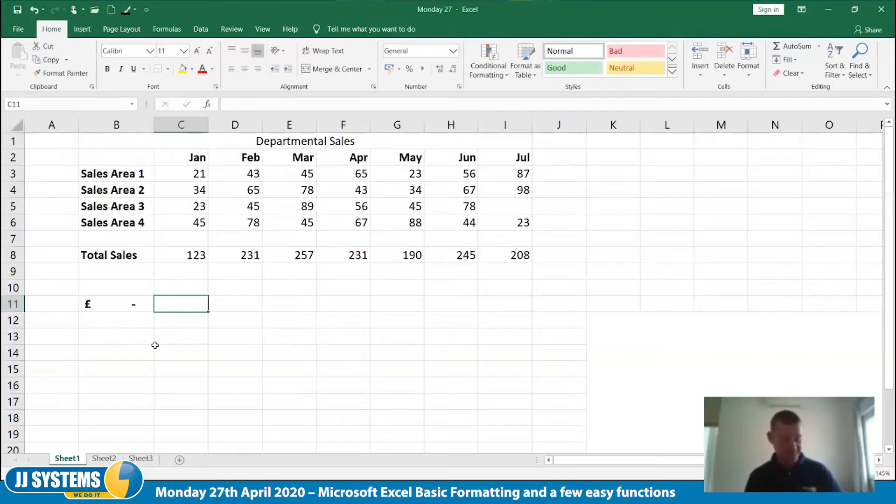
pyautogui.hotkey('ctrl', 'z')
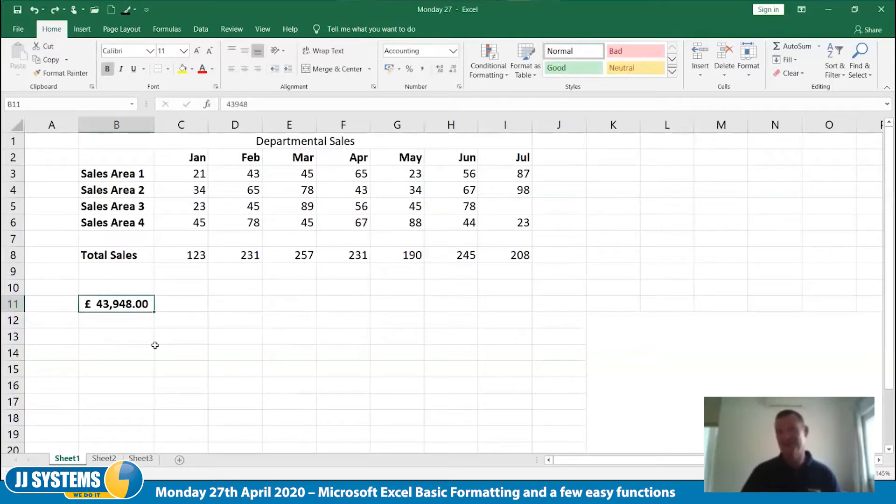
# Apply the Date format of type 14/03/12 to cell B11 with the English (United Kingdom) locale
pyautogui.click(459, 87)
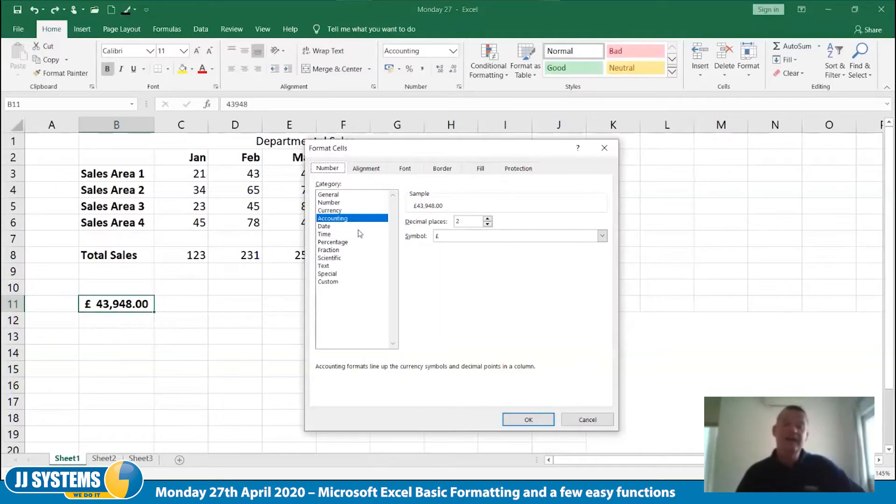
pyautogui.click(337, 229)
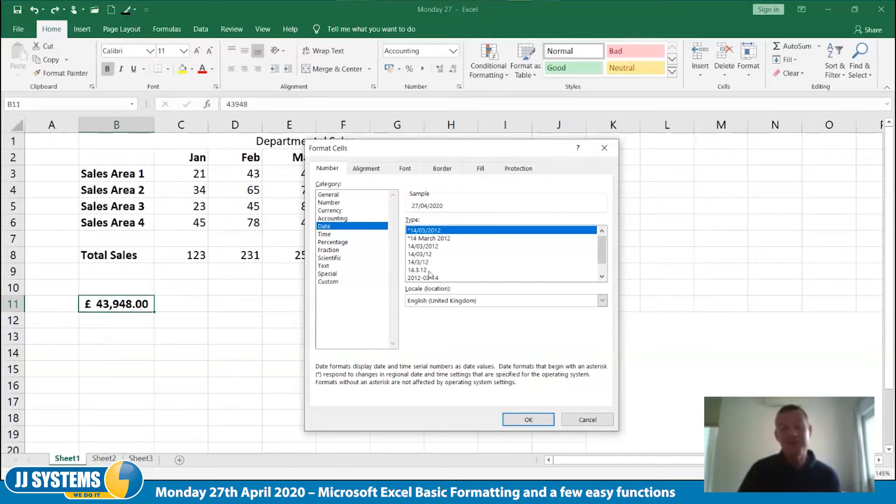
pyautogui.click(426, 254)
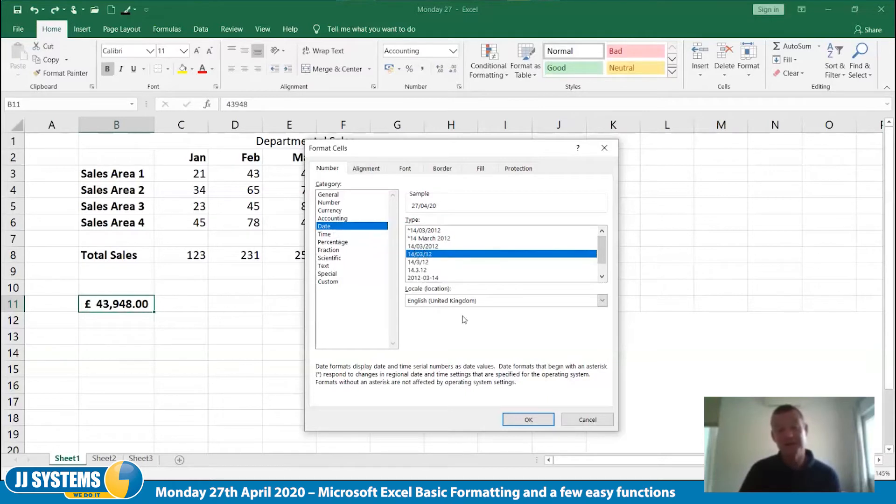
pyautogui.click(530, 419)
pyautogui.click(226, 374)
pyautogui.click(137, 304)
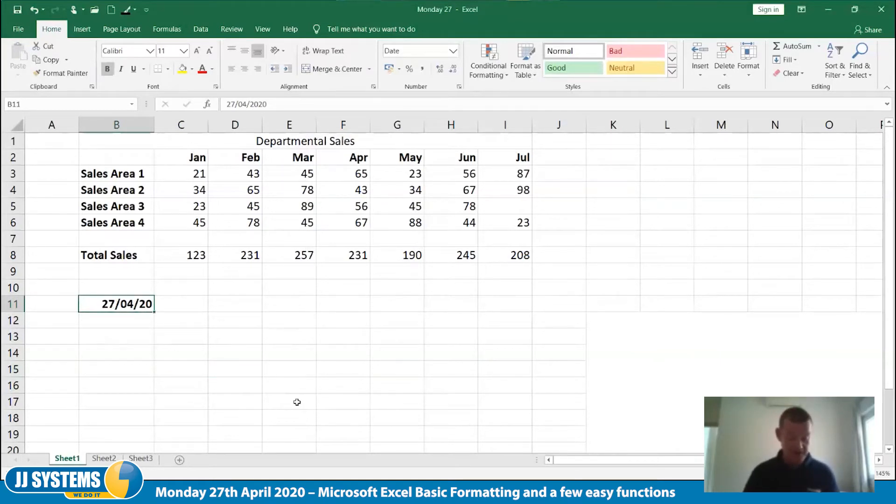
# Enter the date 2/5 in cell B11 and reselect that cell
pyautogui.write('2/')
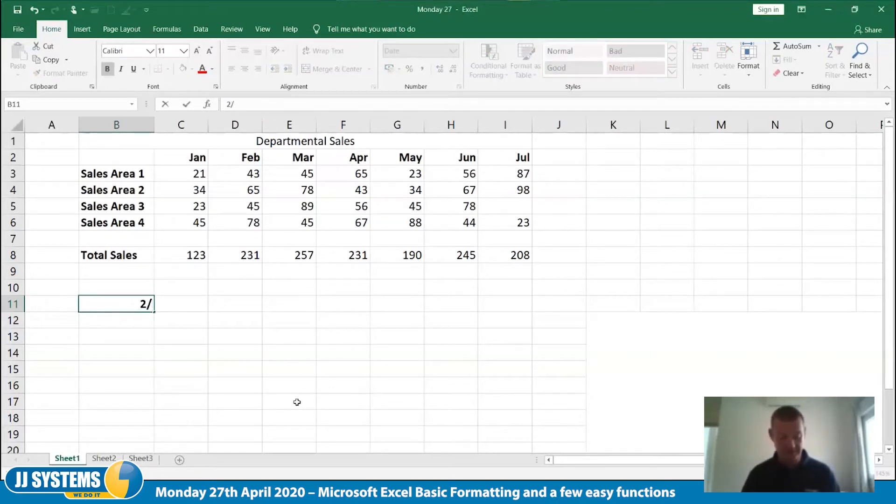
pyautogui.write('5')
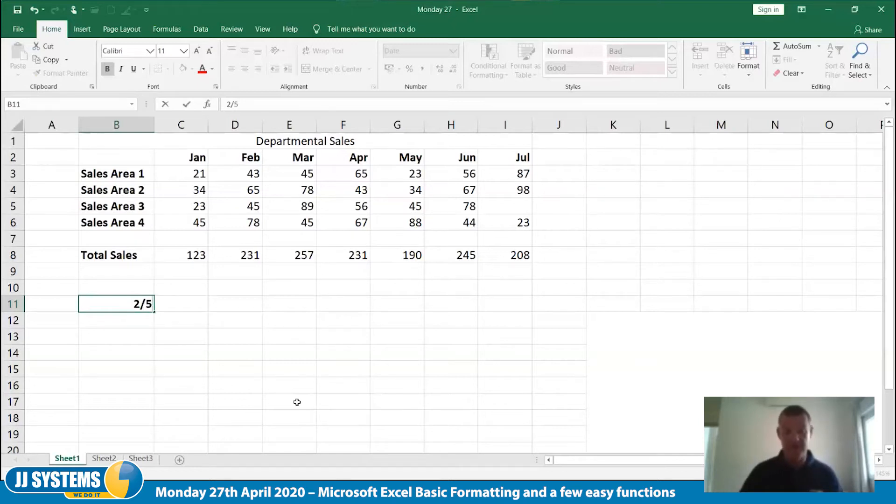
pyautogui.press('Tab')
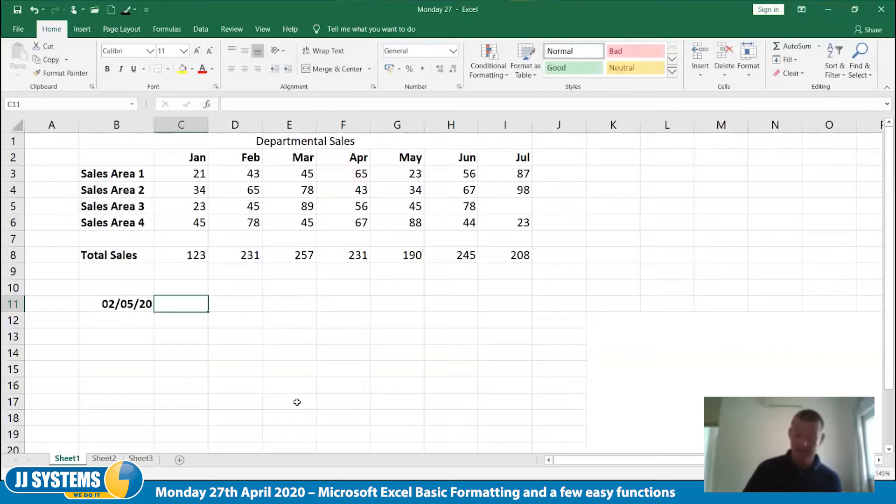
pyautogui.press('Left')
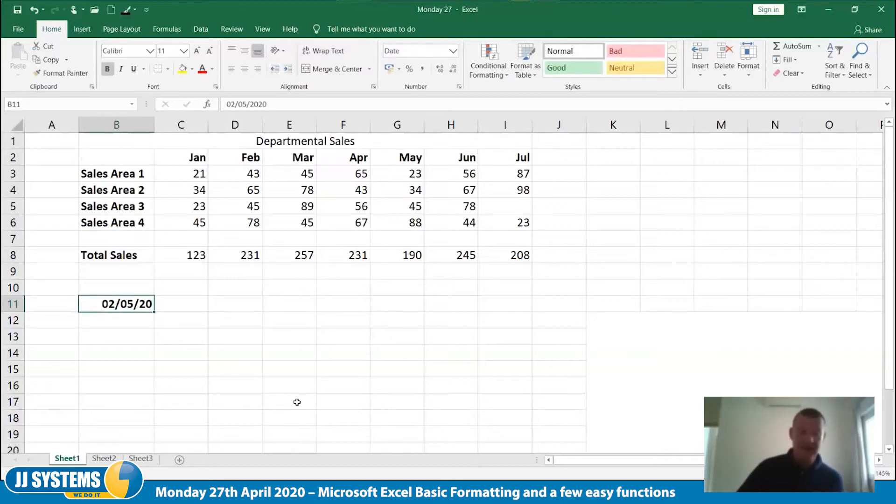
# Open the cell formatting options for B11 with the dialog moved clear of the cell, and review the available date types
pyautogui.rightClick(137, 310)
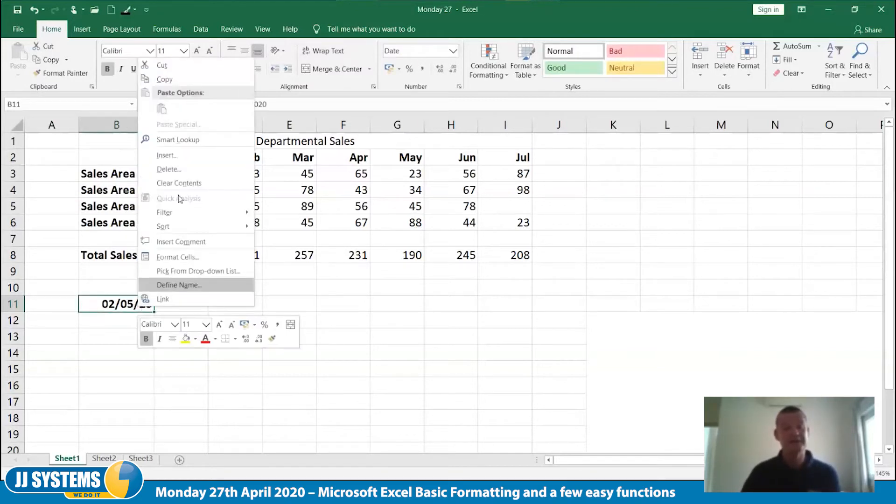
pyautogui.click(196, 258)
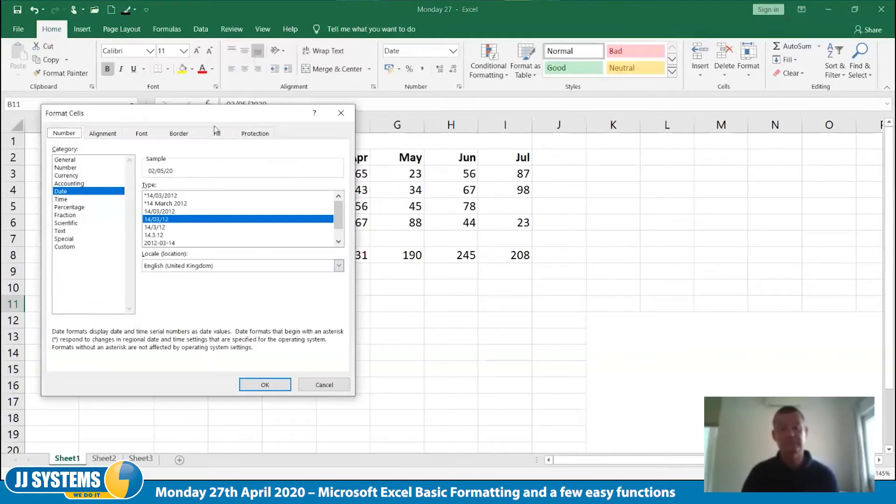
pyautogui.moveTo(191, 110); pyautogui.dragTo(403, 104)
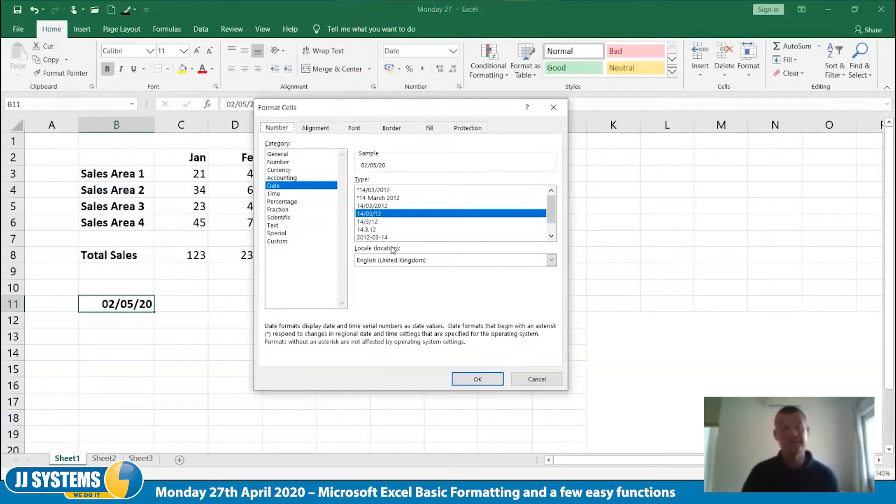
pyautogui.click(552, 237)
pyautogui.click(552, 237)
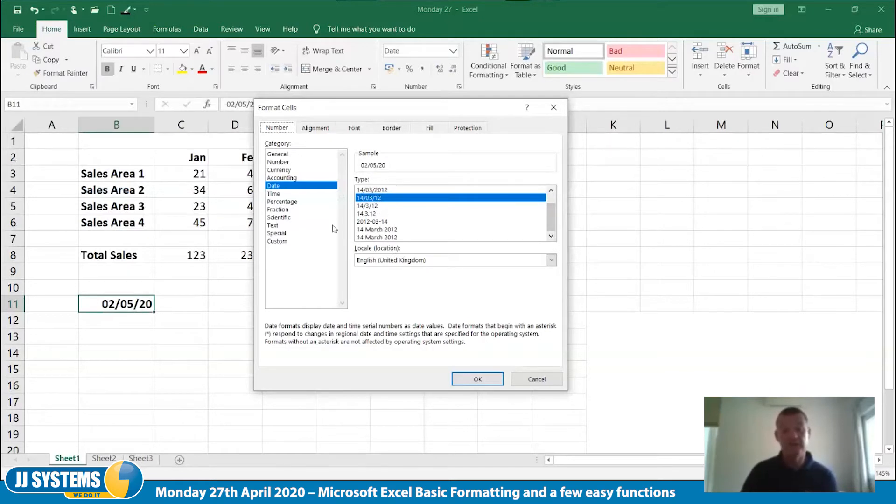
# Apply a custom number format with the code ddd mm yyy to cell B11
pyautogui.click(280, 241)
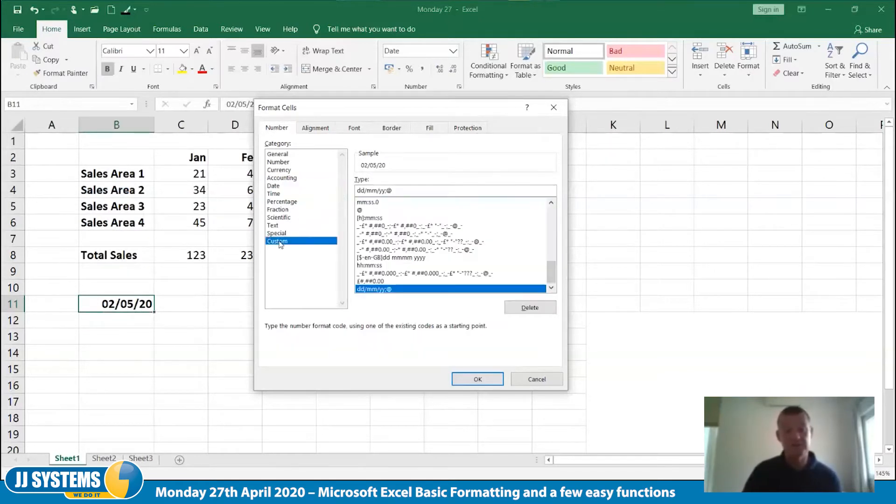
pyautogui.moveTo(393, 191); pyautogui.dragTo(356, 191)
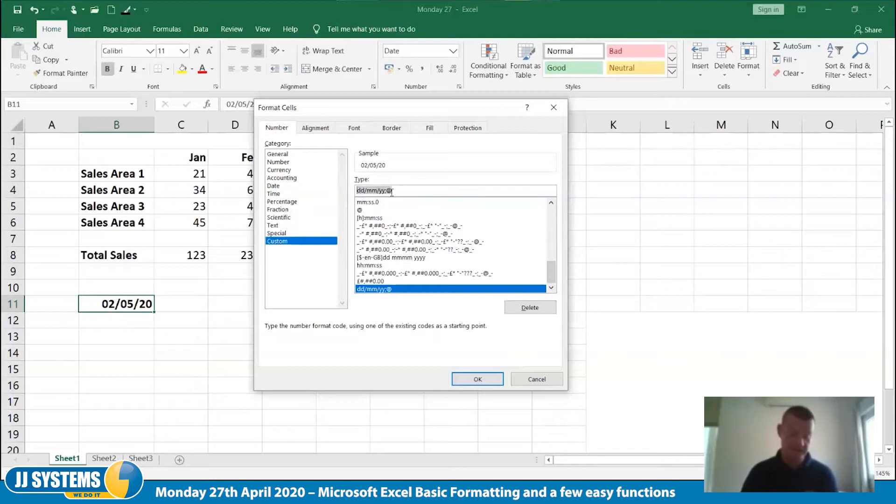
pyautogui.write('d')
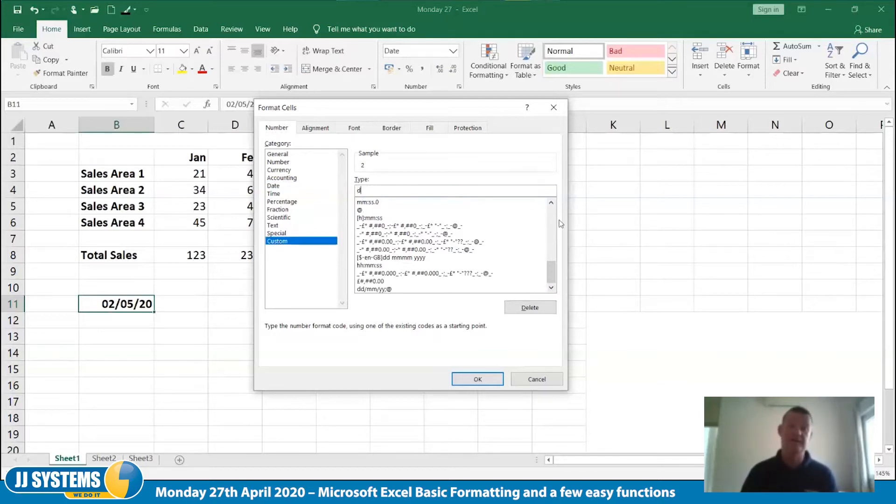
pyautogui.write('d')
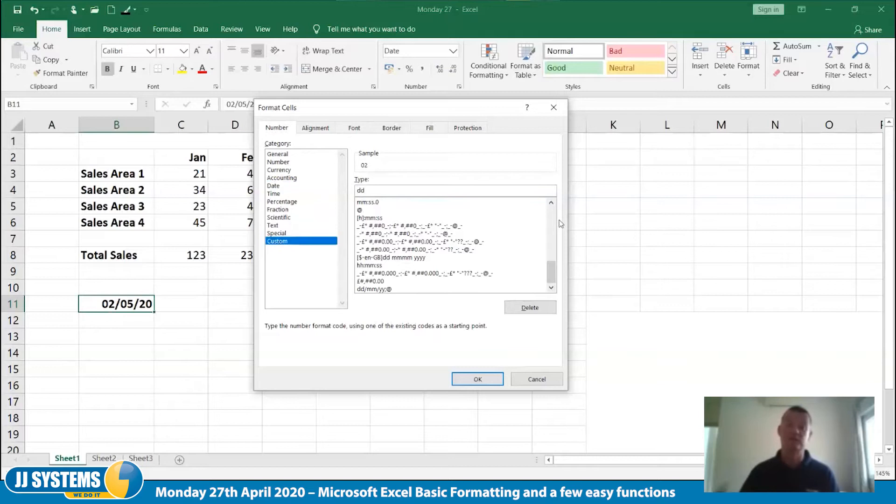
pyautogui.write('d')
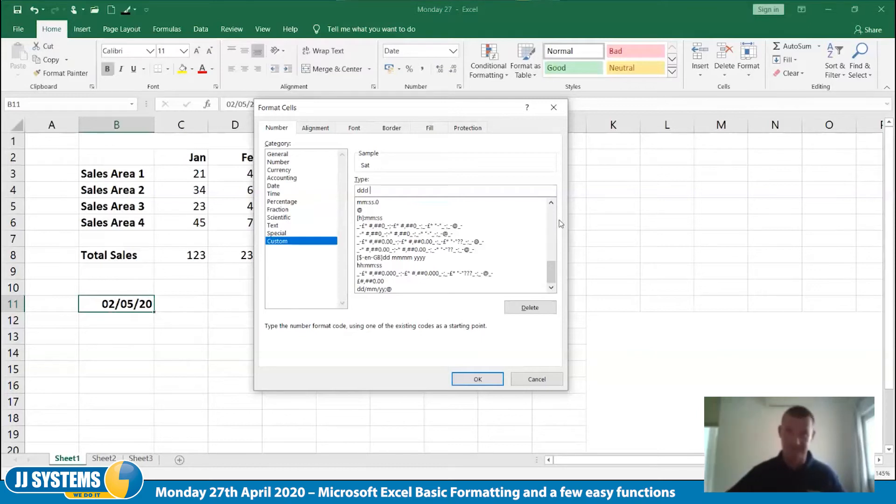
pyautogui.write(' mm yyy')
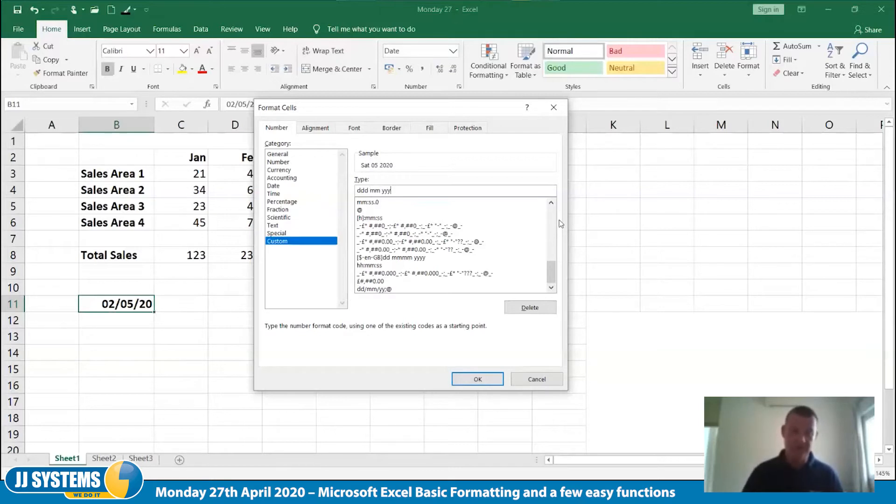
pyautogui.click(477, 380)
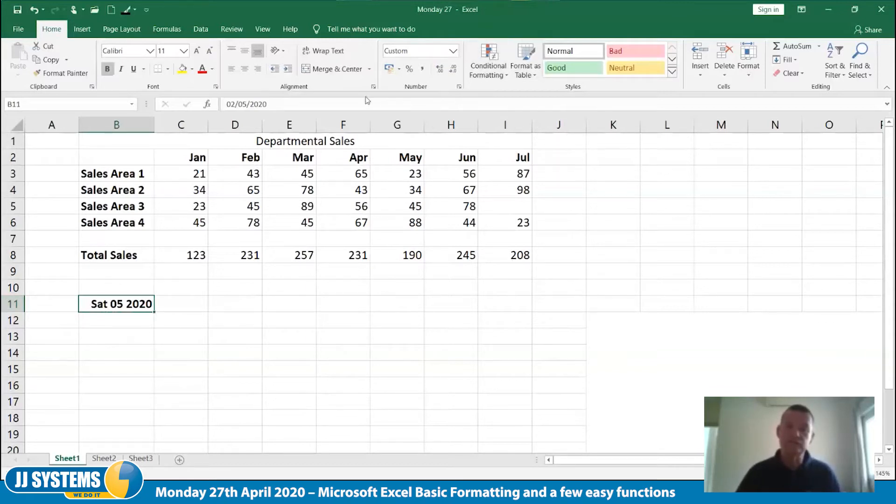
# Apply the Time format of type *13:30:55 to cell B11, and clear the cell's contents
pyautogui.click(460, 84)
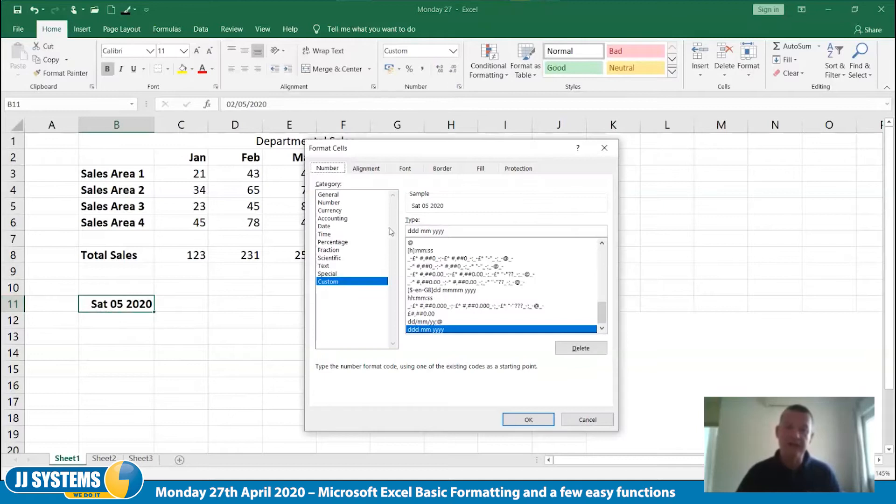
pyautogui.click(329, 234)
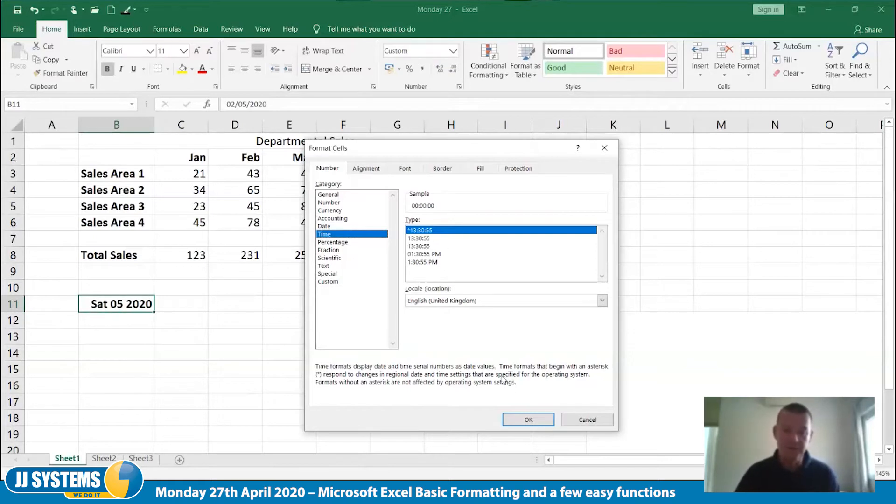
pyautogui.click(529, 420)
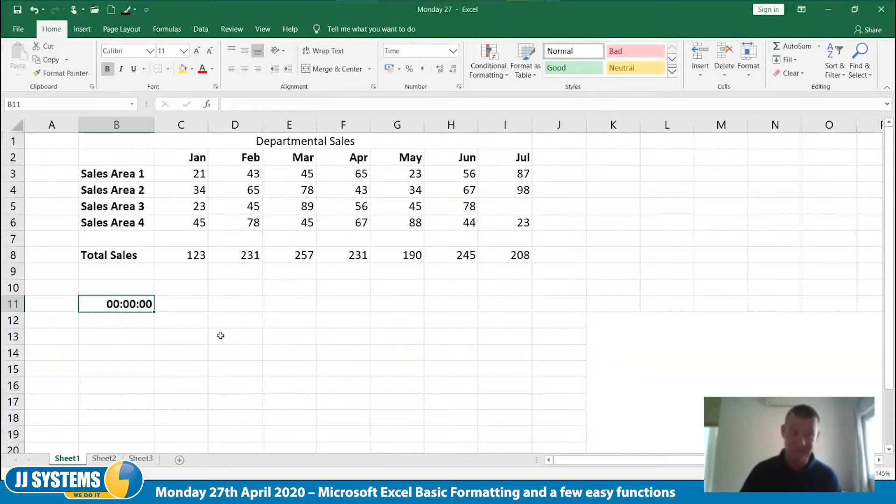
pyautogui.press('Delete')
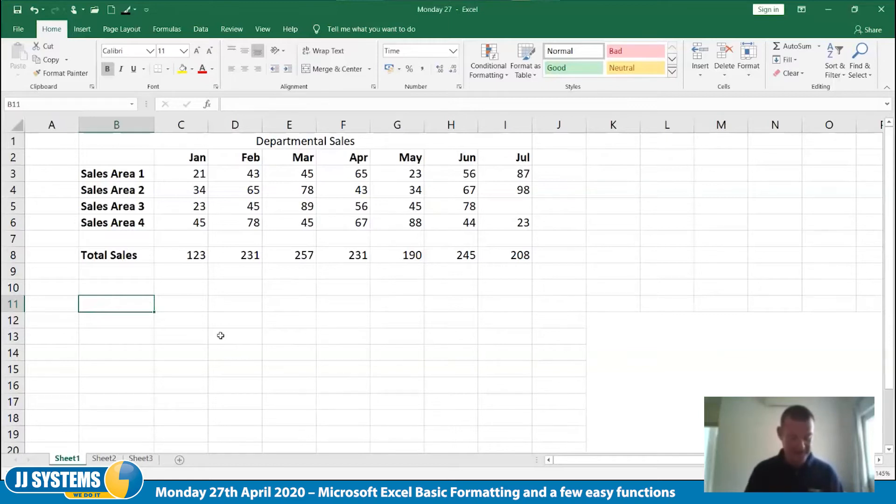
# Enter the time 14:00 in cell B11 and 15:57 in cell B12
pyautogui.write('14:00')
pyautogui.press('Tab')
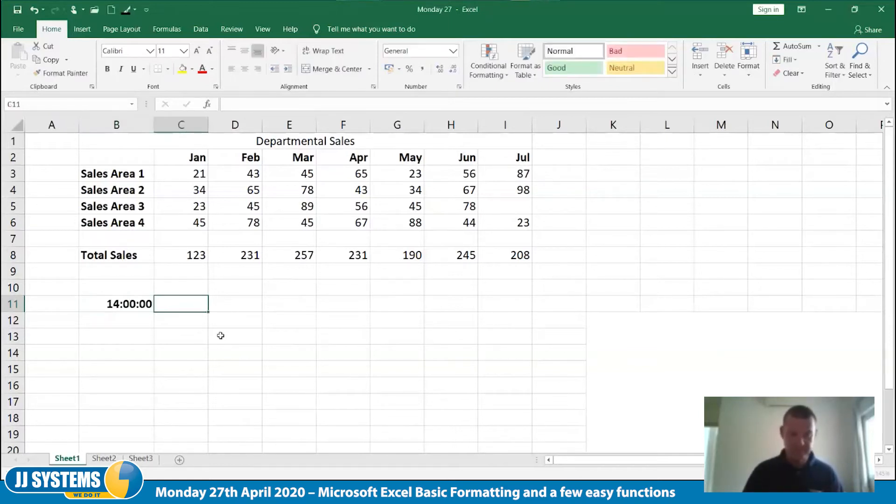
pyautogui.click(138, 325)
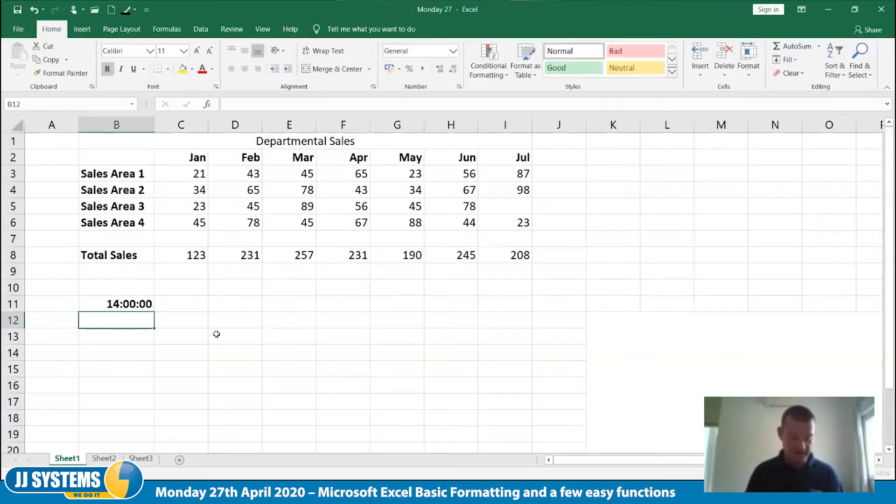
pyautogui.write('15')
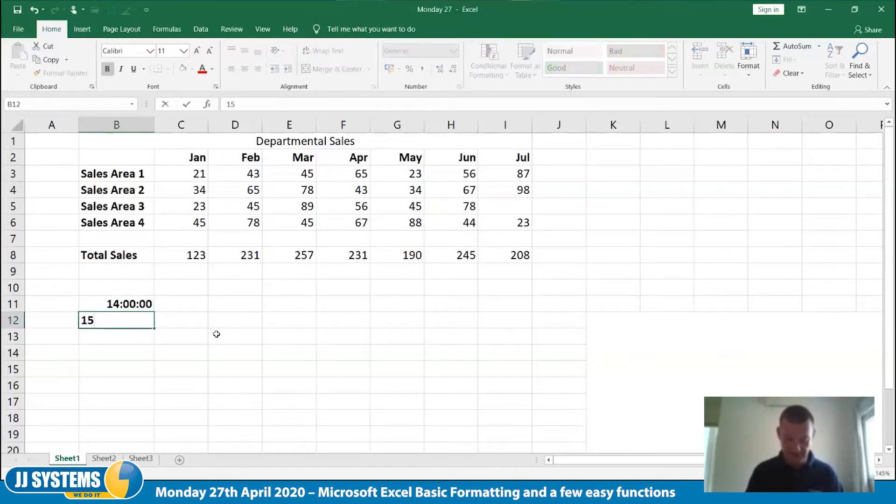
pyautogui.write(':57')
pyautogui.press('Tab')
# Calculate the elapsed time in cell B14 with the formula =B12-B11 and reselect that cell
pyautogui.press('Return')
pyautogui.press('Return')
pyautogui.write('=')
pyautogui.press('Up')
pyautogui.press('Up')
pyautogui.write('-')
pyautogui.press('Up')
pyautogui.press('Up')
pyautogui.press('Up')
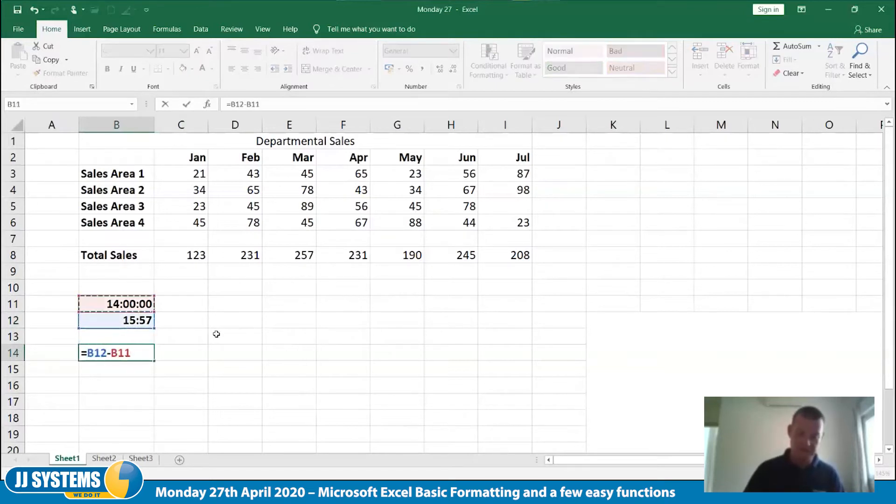
pyautogui.press('Tab')
pyautogui.press('Left')
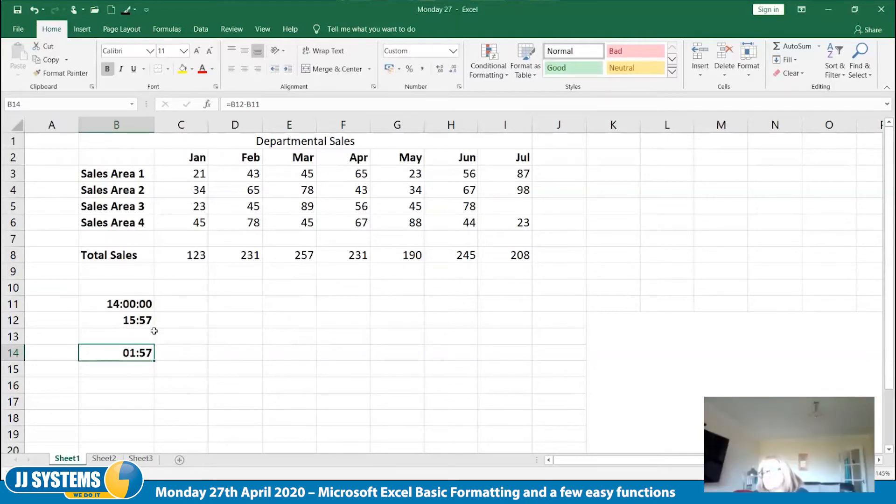
# Clear the contents of B11:B16 and delete those cells, shifting the cells below up
pyautogui.click(133, 296)
pyautogui.keyDown('shift'); pyautogui.click(132, 378); pyautogui.keyUp('shift')
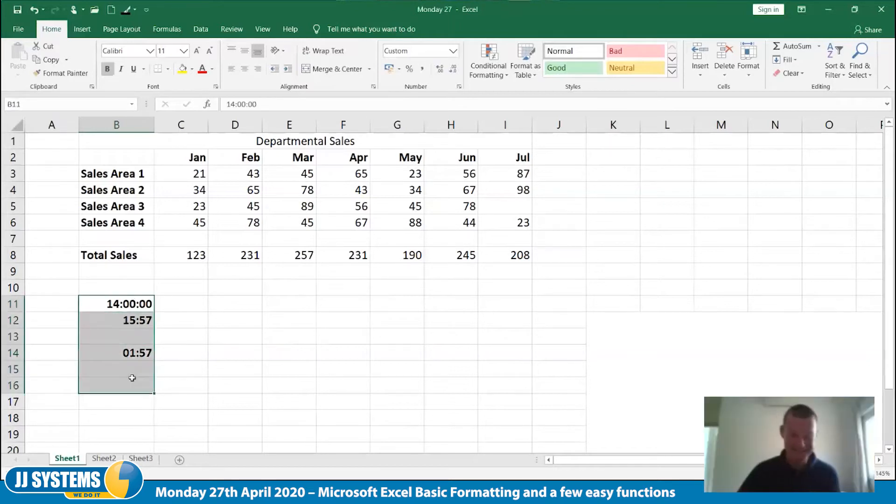
pyautogui.press('Delete')
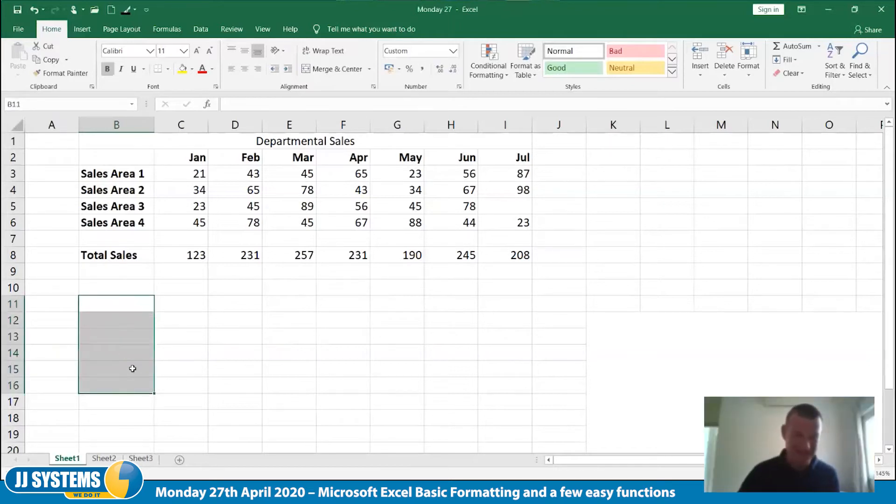
pyautogui.rightClick(110, 308)
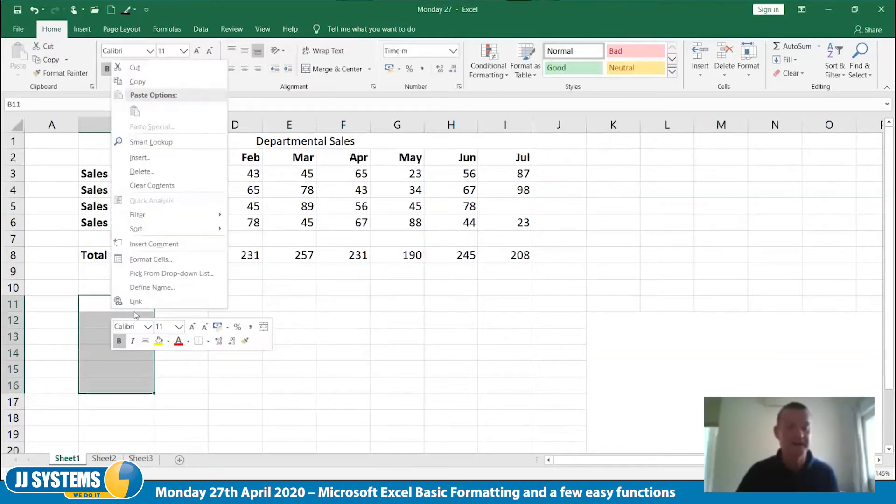
pyautogui.click(179, 171)
pyautogui.click(154, 161)
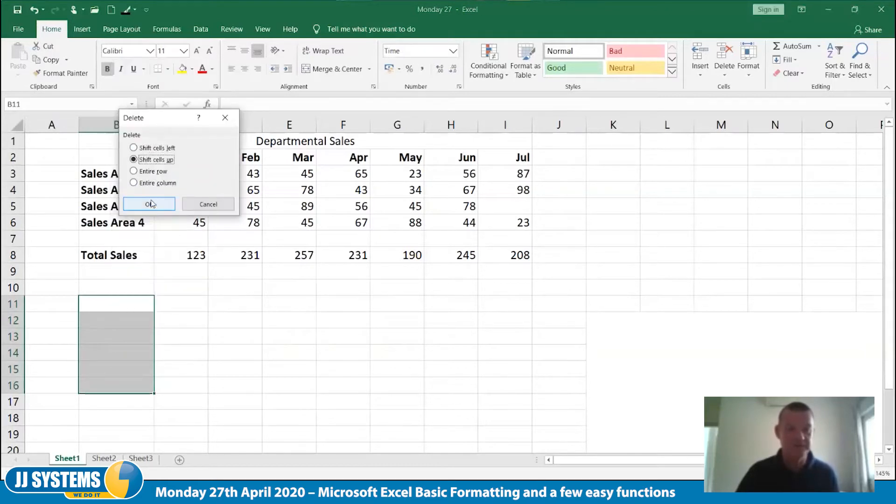
pyautogui.click(150, 205)
# Enter the number 123456 in cell B11 and keep that cell selected
pyautogui.click(124, 306)
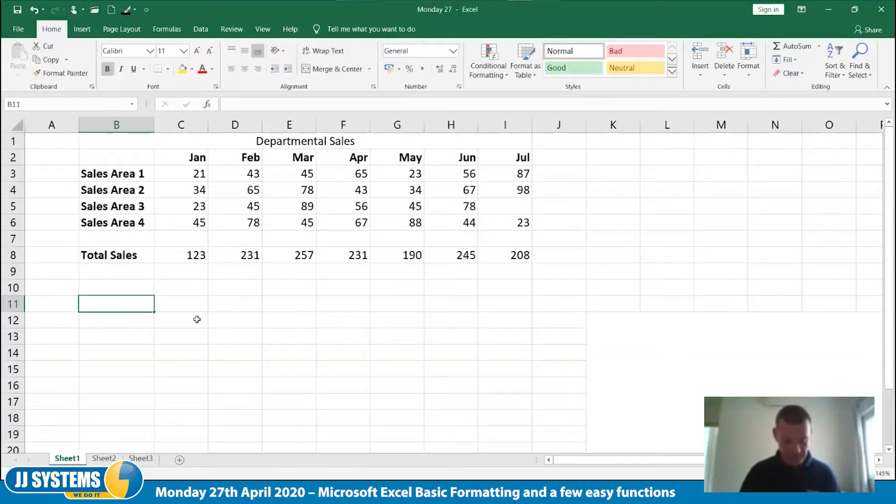
pyautogui.write('12')
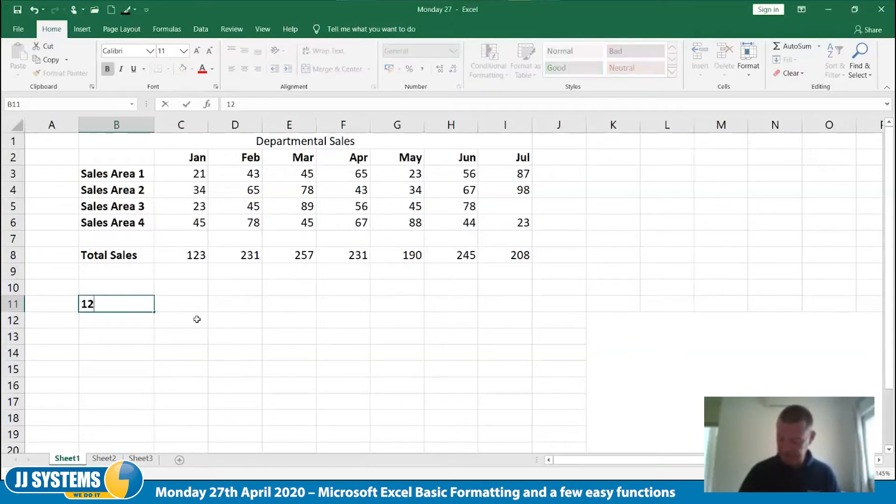
pyautogui.write('3456')
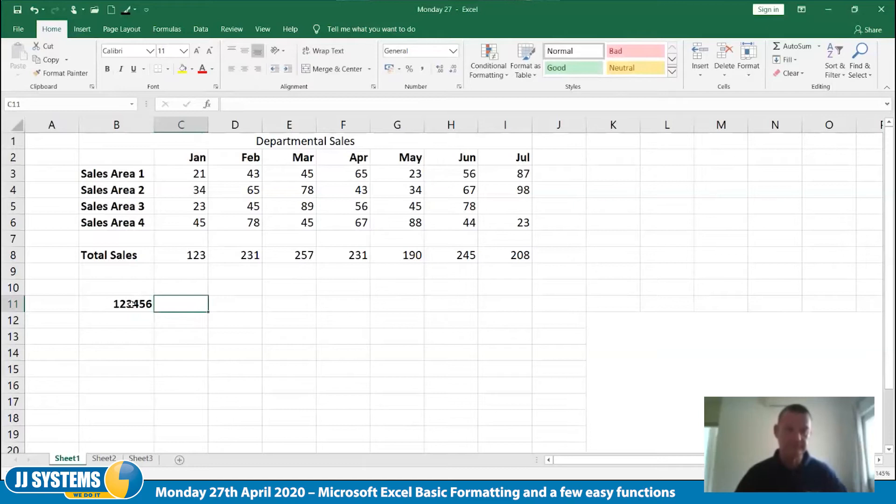
pyautogui.hotkey('ctrl', 'Return')
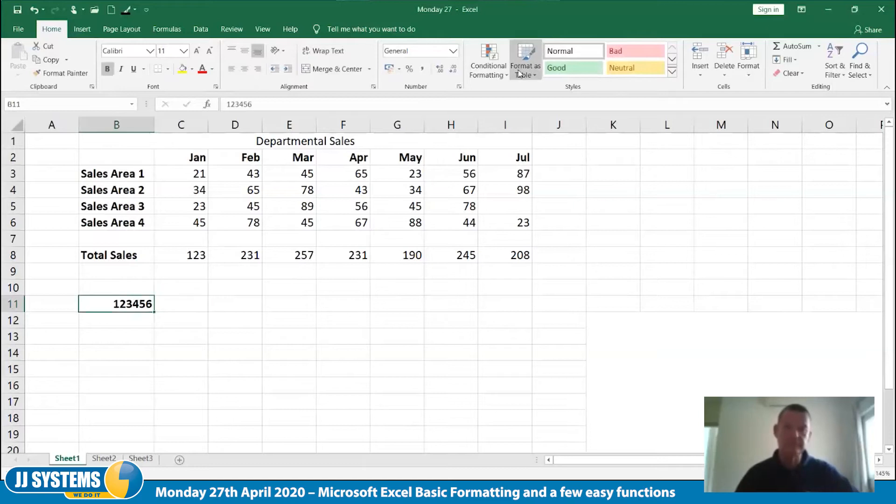
# Review the Percentage and Fraction formats for B11, and apply the Scientific format with 2 decimal places
pyautogui.click(459, 86)
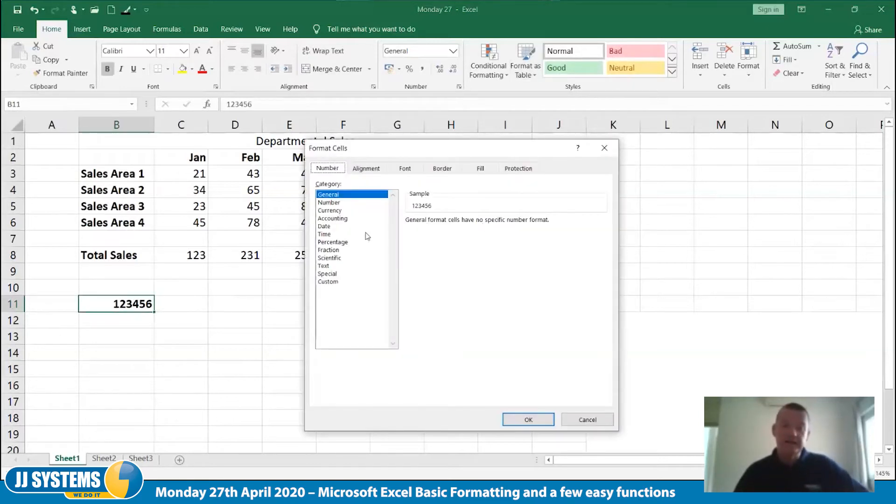
pyautogui.click(336, 242)
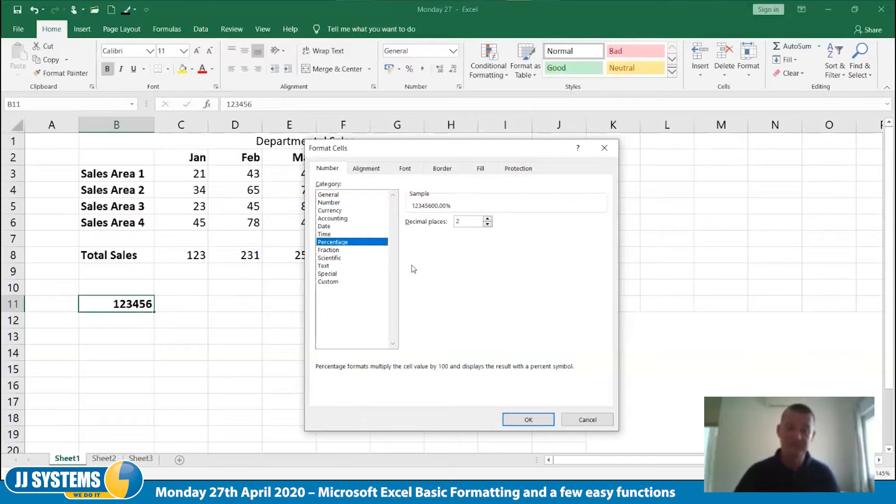
pyautogui.click(338, 251)
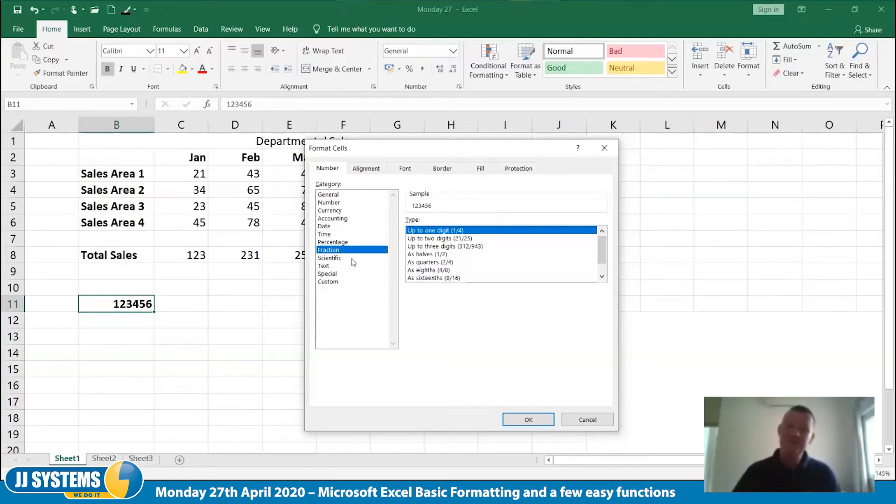
pyautogui.click(330, 259)
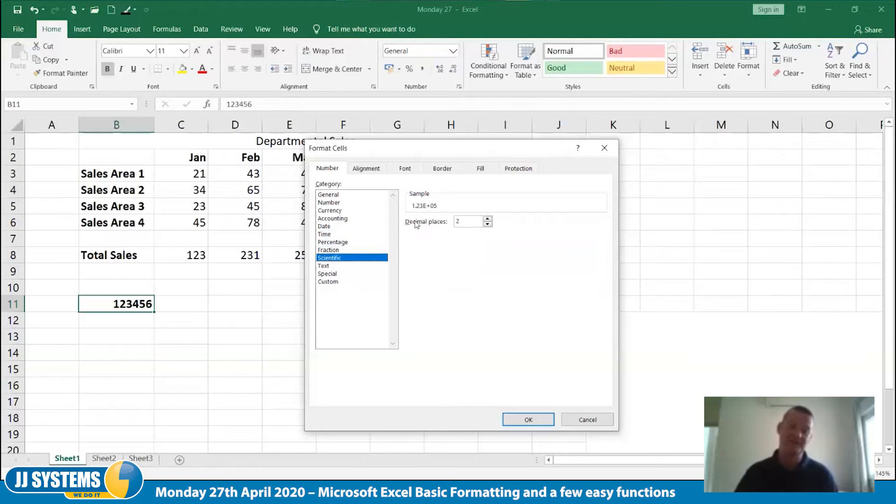
pyautogui.click(528, 420)
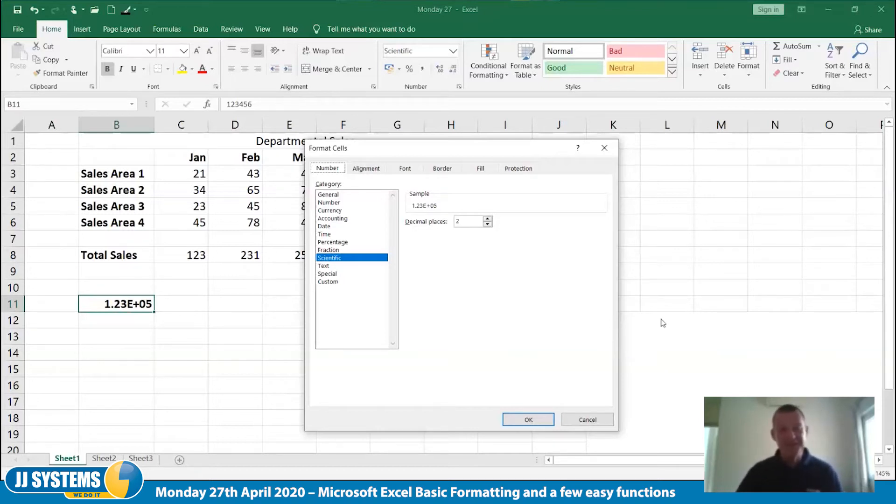
# Apply the Text format to cell B11 and replace its content with 012345
pyautogui.click(331, 267)
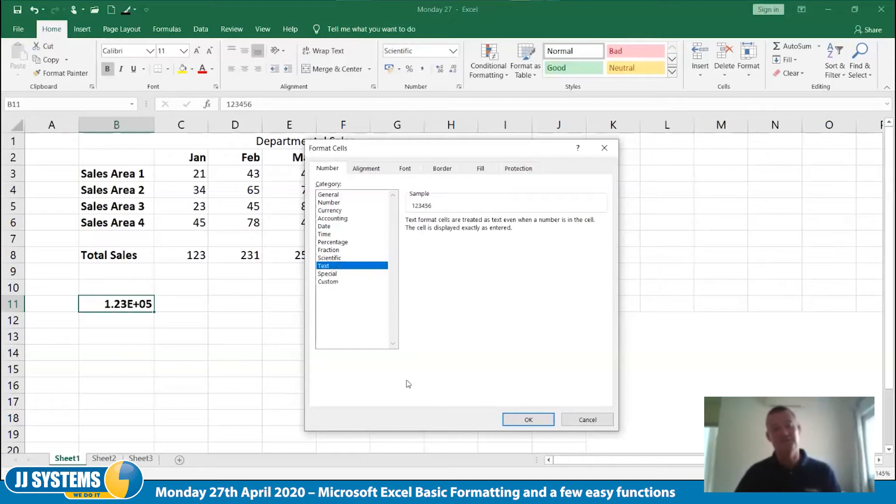
pyautogui.click(514, 421)
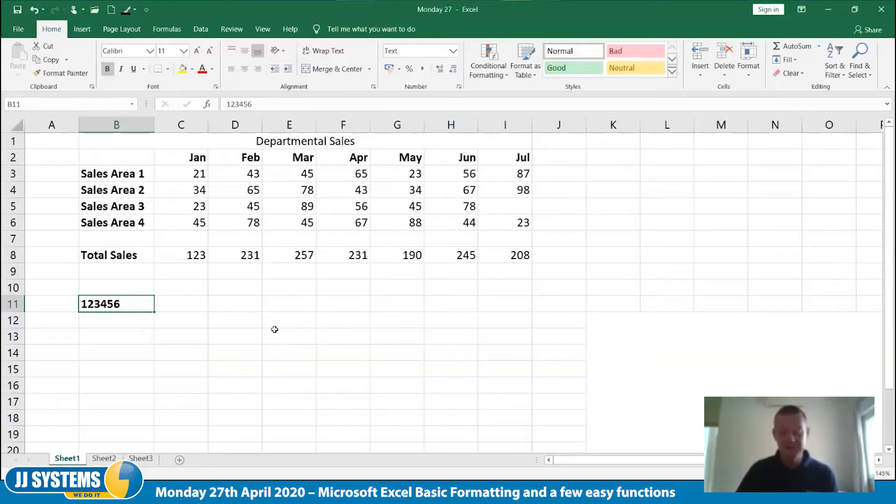
pyautogui.write('012345')
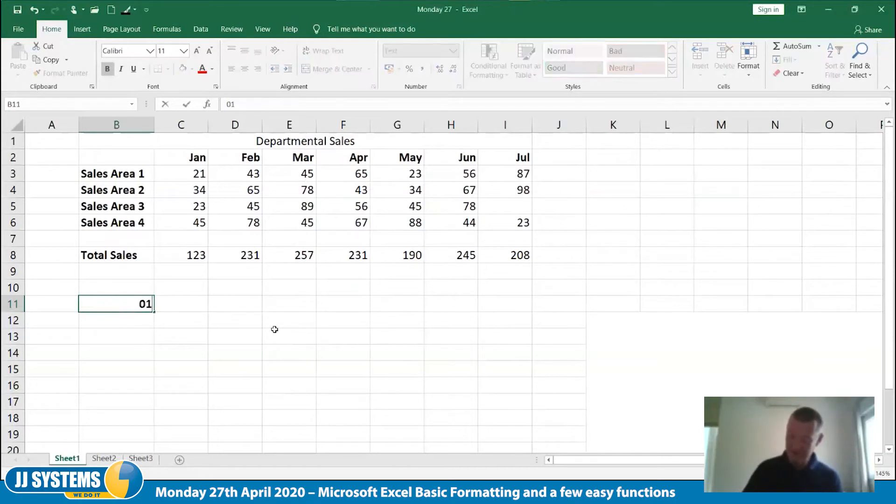
pyautogui.press('Tab')
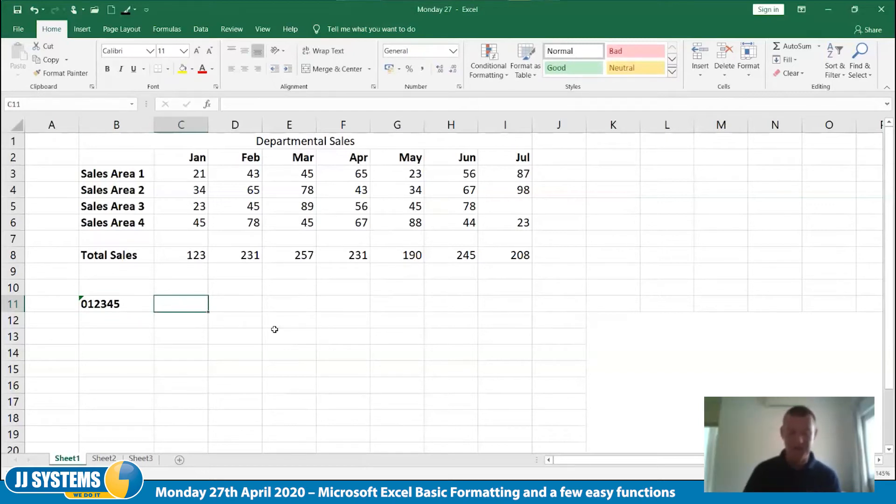
pyautogui.press('Left')
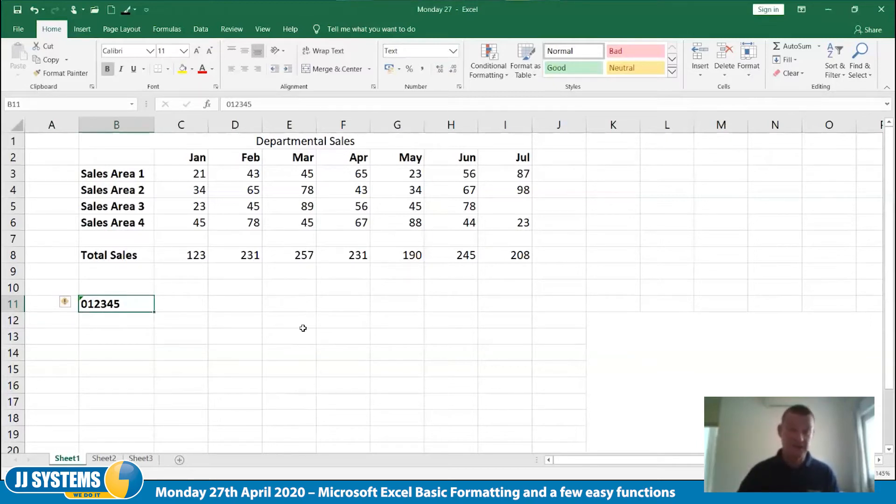
# Enter 0000000 as text in cell B12 by starting the entry with an apostrophe
pyautogui.click(140, 320)
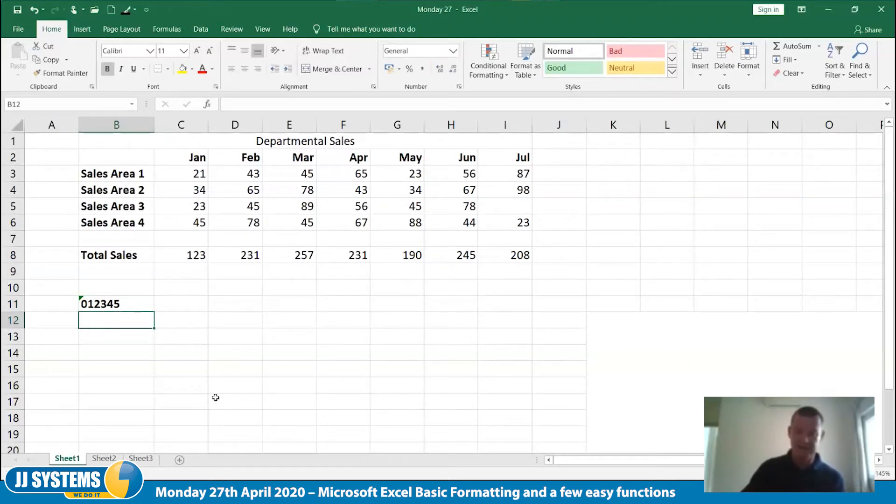
pyautogui.write("'")
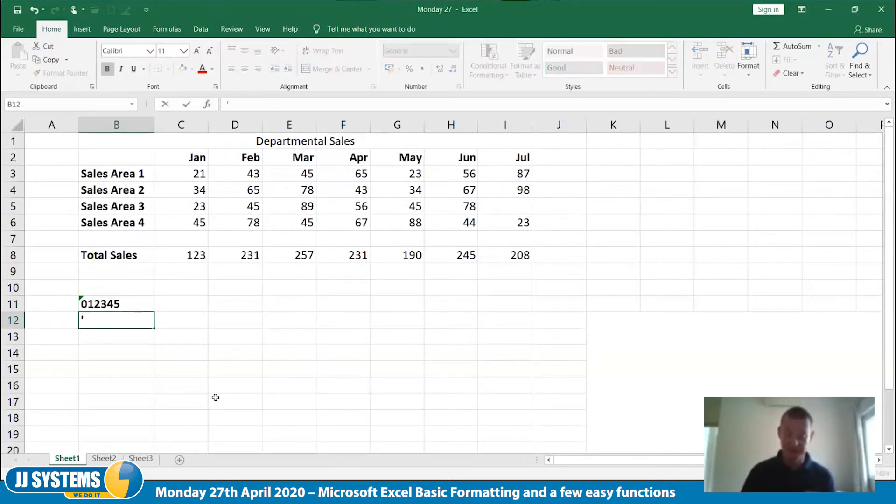
pyautogui.write('0000000')
pyautogui.press('Tab')
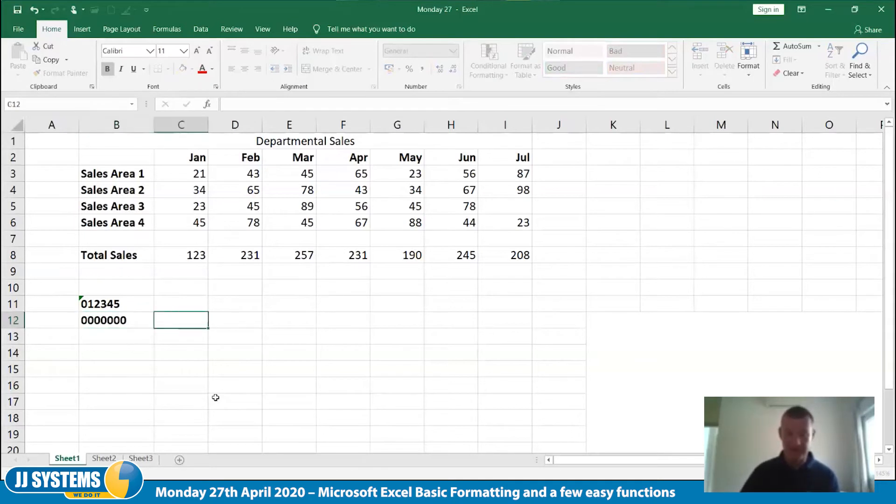
# Enter 000000 in cell B13 and 0123456 in cell B14 without a leading apostrophe
pyautogui.press('Return')
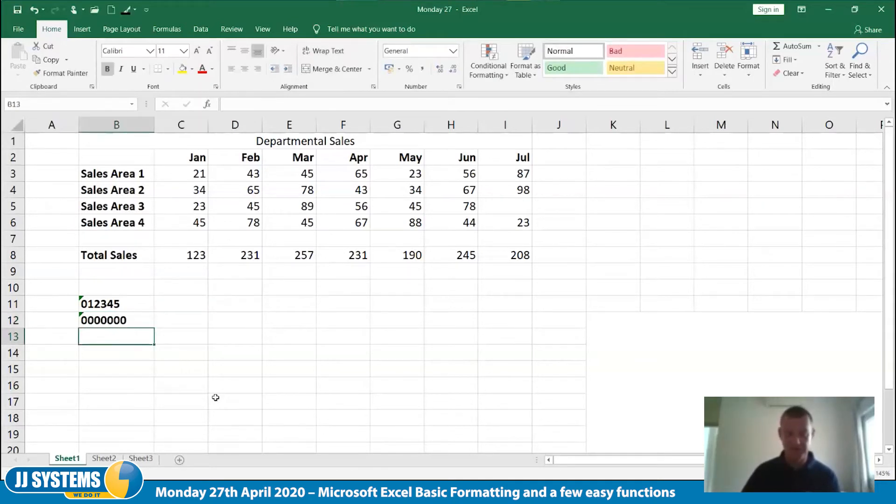
pyautogui.write('000000')
pyautogui.press('Tab')
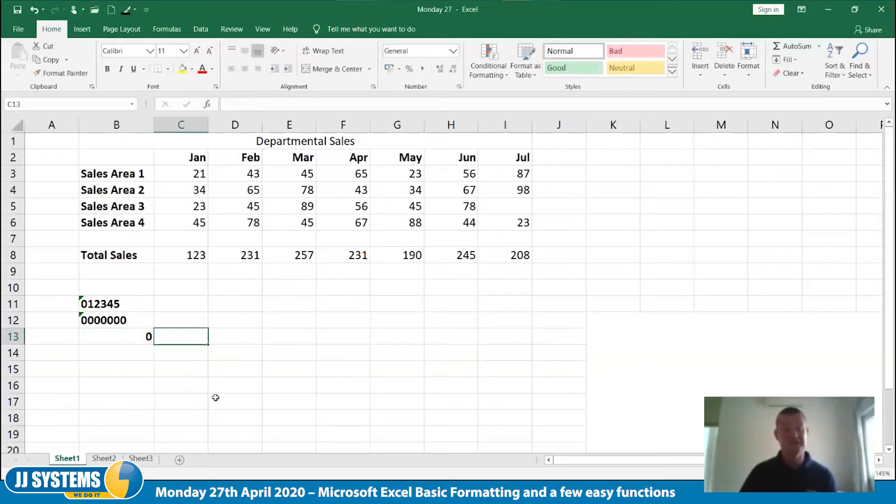
pyautogui.press('Down')
pyautogui.press('Left')
pyautogui.write('0123456')
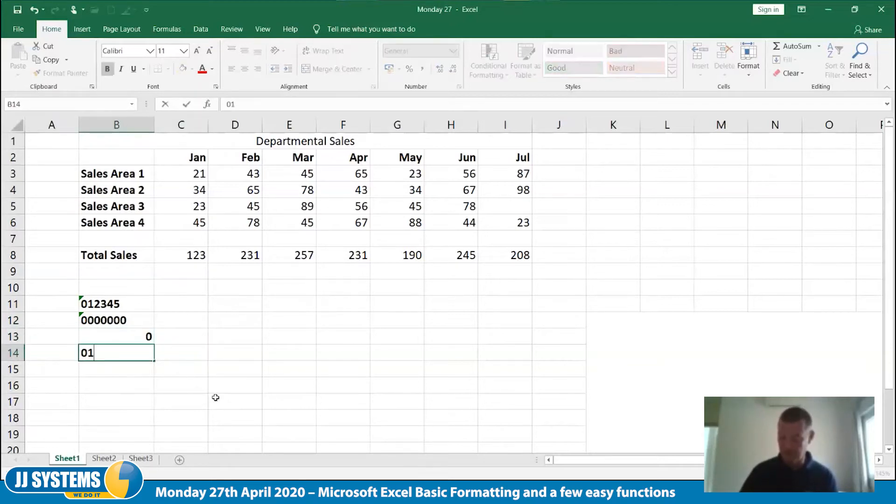
pyautogui.press('Tab')
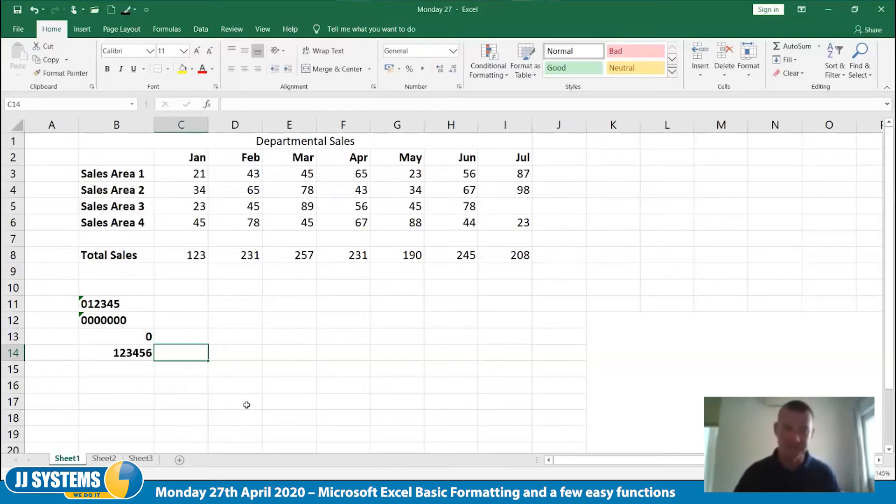
# Clear the sample entries in cells B12:B14, keeping the one in B11
pyautogui.click(127, 302)
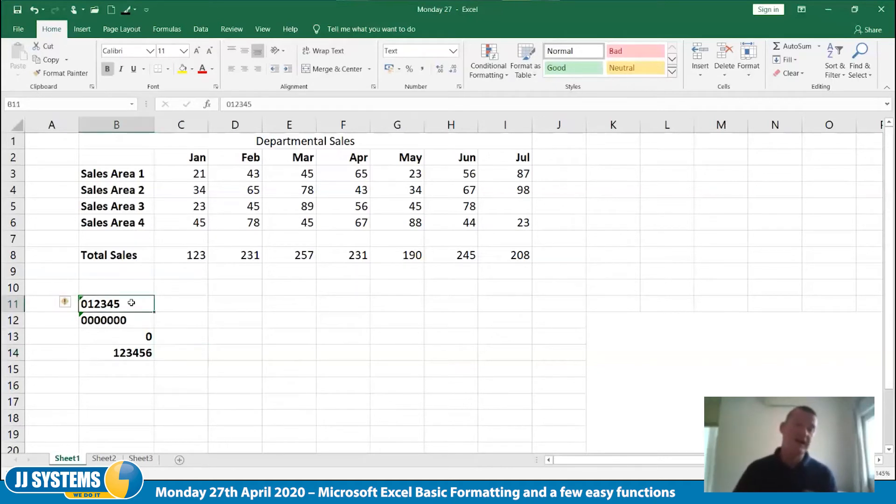
pyautogui.click(121, 122)
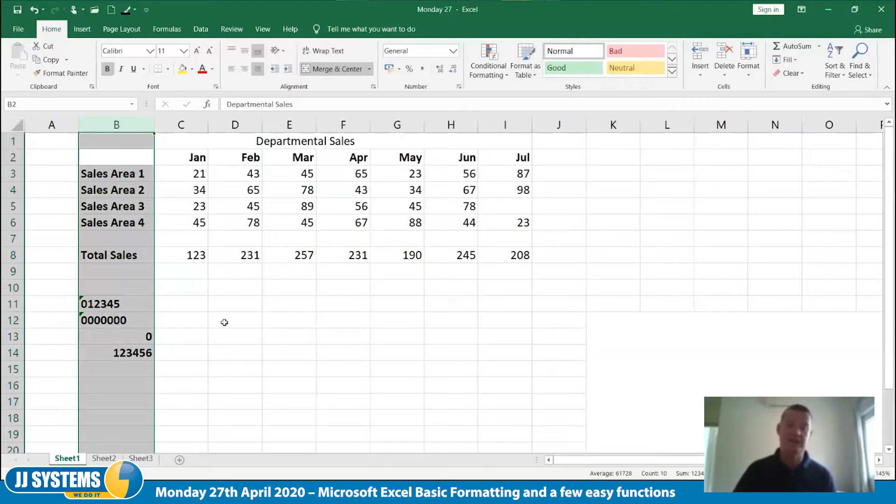
pyautogui.click(130, 301)
pyautogui.moveTo(134, 318); pyautogui.dragTo(135, 356)
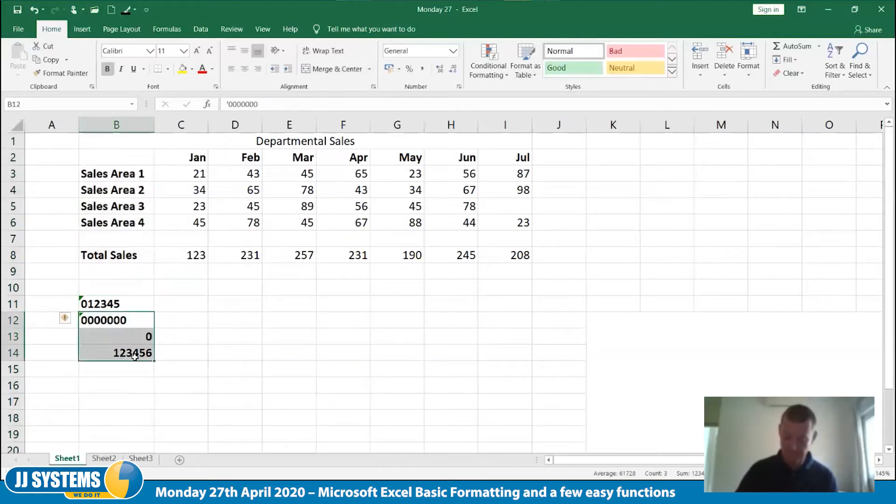
pyautogui.press('Delete')
# Check the Special number format types for cell B11 under the English (New Zealand) and English (Singapore) locales
pyautogui.click(130, 304)
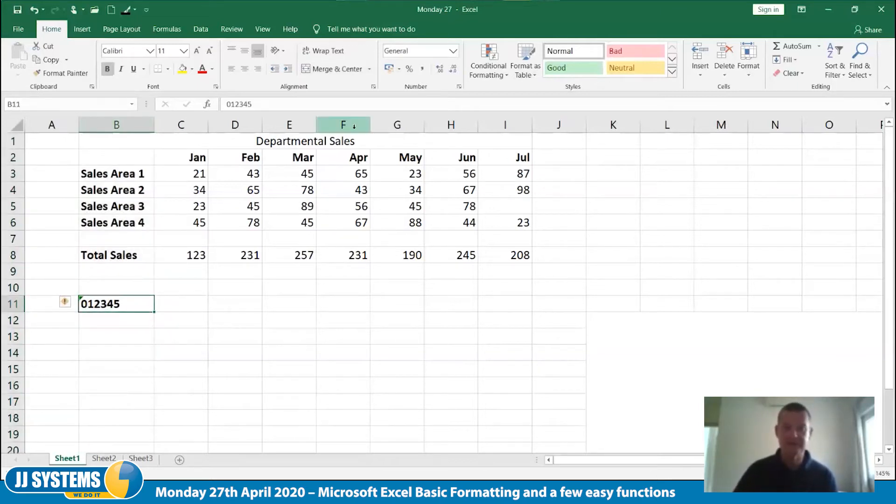
pyautogui.click(459, 86)
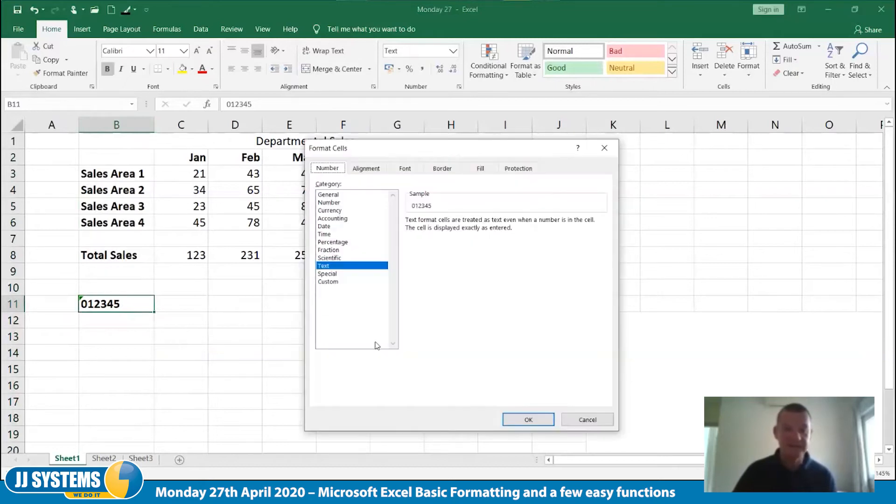
pyautogui.click(327, 274)
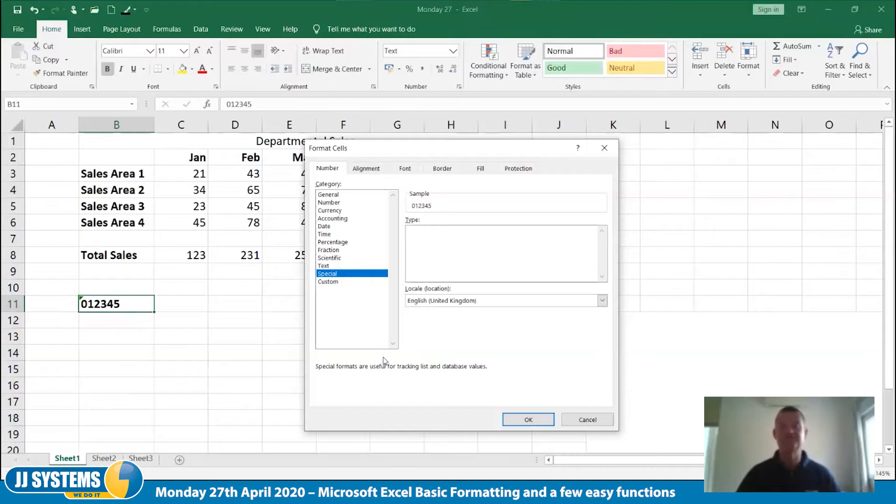
pyautogui.click(602, 302)
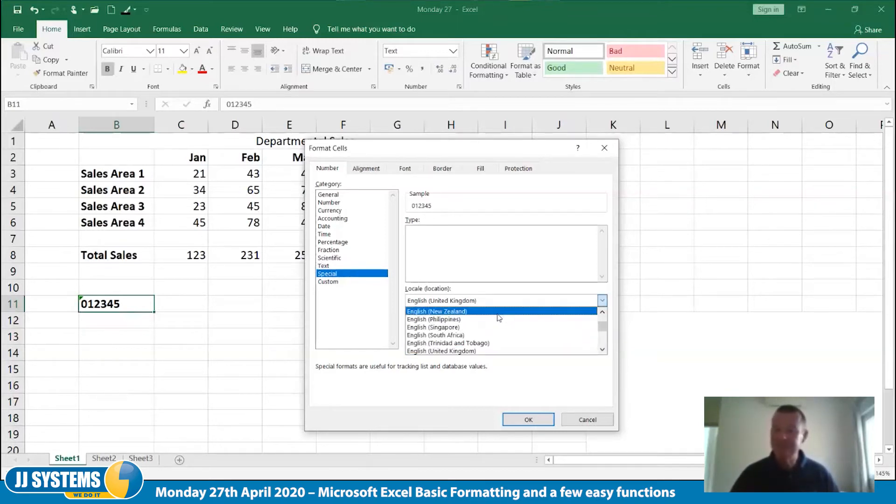
pyautogui.click(497, 313)
pyautogui.click(603, 301)
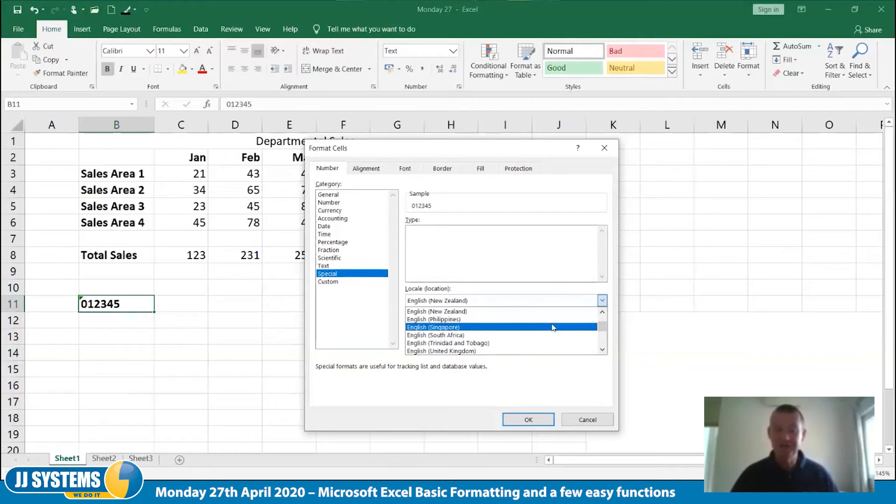
pyautogui.click(553, 328)
# Browse the locale list and choose English (United States) to view its Special format types
pyautogui.click(602, 301)
pyautogui.moveTo(603, 329); pyautogui.dragTo(604, 345)
pyautogui.click(603, 312)
pyautogui.click(604, 312)
pyautogui.click(603, 312)
pyautogui.click(603, 312)
pyautogui.click(603, 312)
pyautogui.click(603, 313)
pyautogui.click(603, 312)
pyautogui.click(603, 313)
pyautogui.click(603, 312)
pyautogui.click(603, 312)
pyautogui.click(603, 312)
pyautogui.click(603, 313)
pyautogui.click(603, 313)
pyautogui.moveTo(603, 340); pyautogui.dragTo(604, 324)
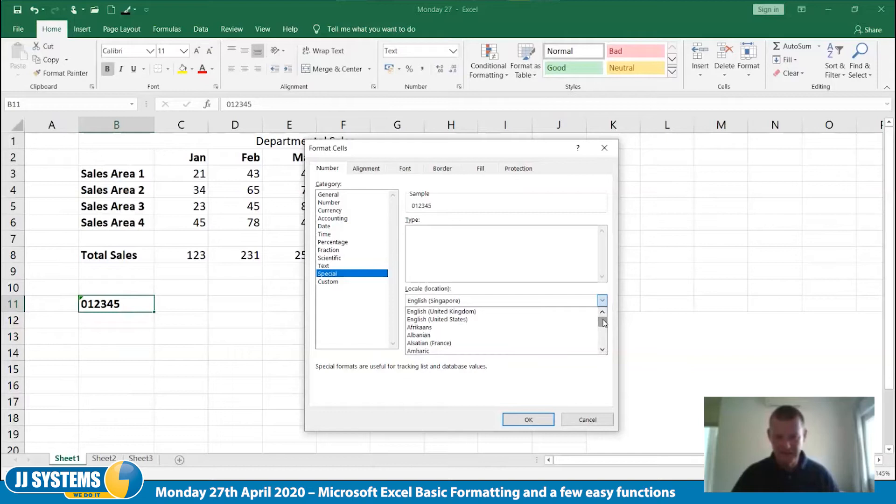
pyautogui.click(551, 321)
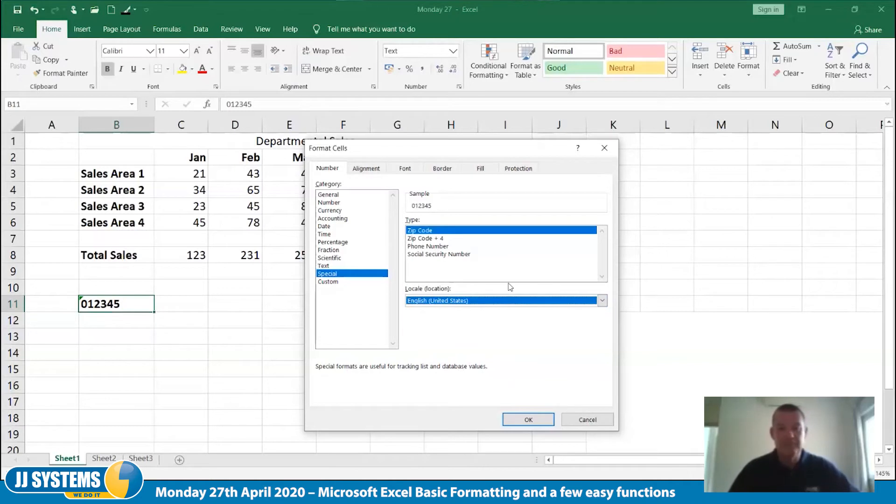
# Apply the custom number format 00-00-00 to cell B11 and enter 125478 in it
pyautogui.click(335, 285)
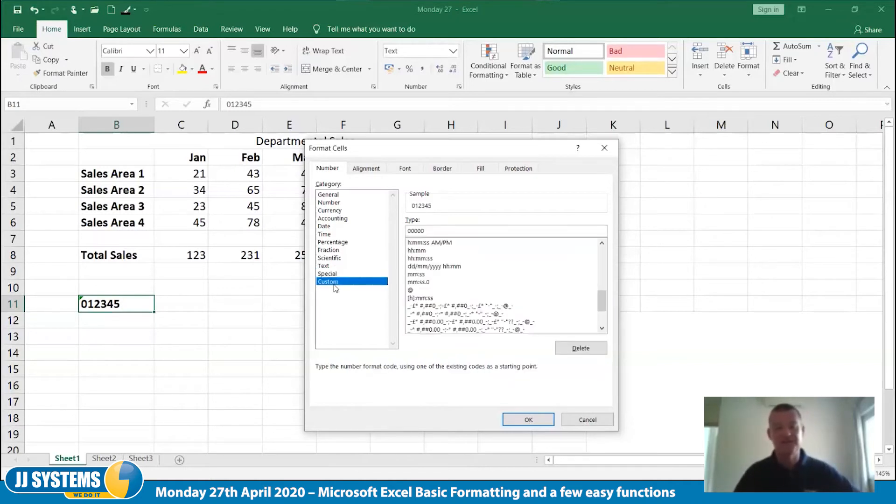
pyautogui.moveTo(413, 231); pyautogui.dragTo(525, 233)
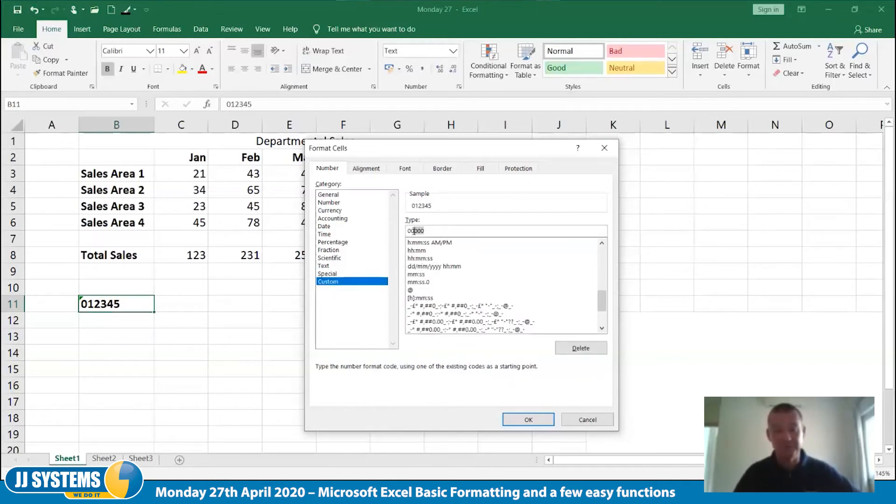
pyautogui.press('BackSpace')
pyautogui.press('BackSpace')
pyautogui.press('BackSpace')
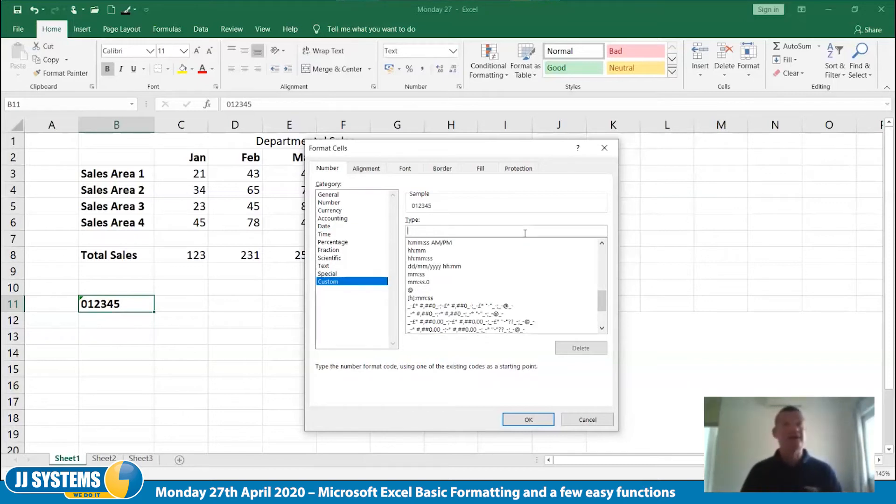
pyautogui.write('00')
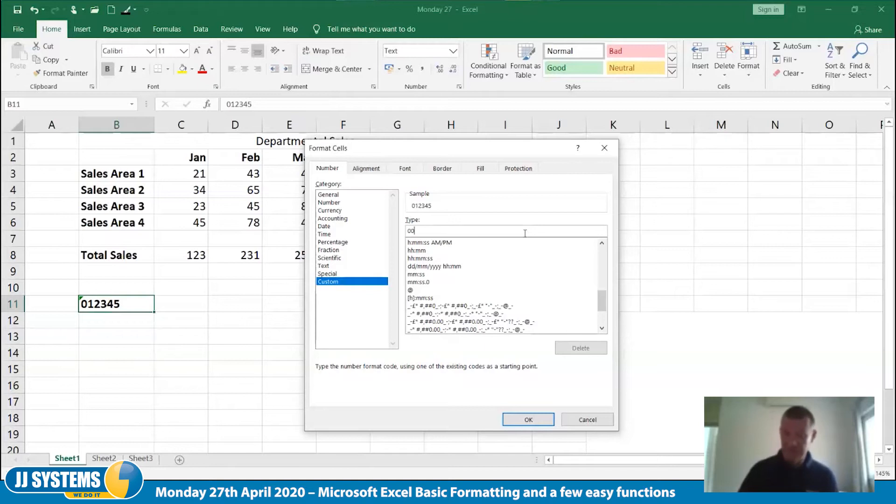
pyautogui.write('-00-00')
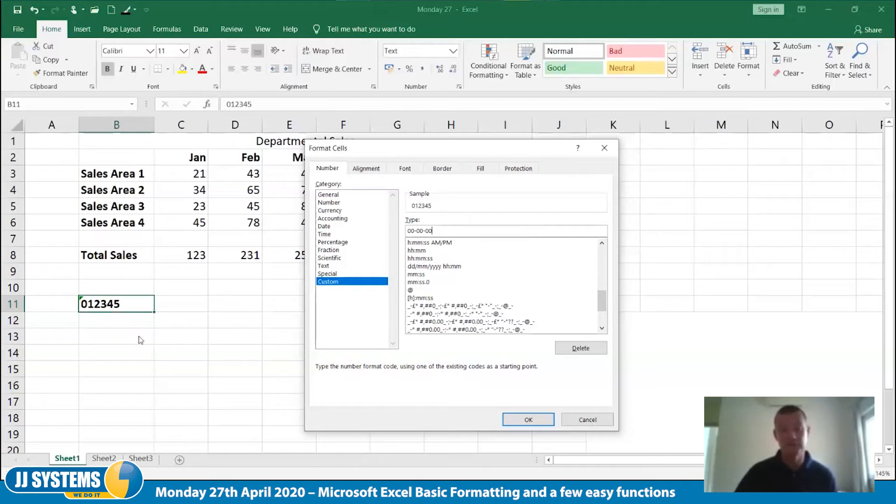
pyautogui.click(529, 422)
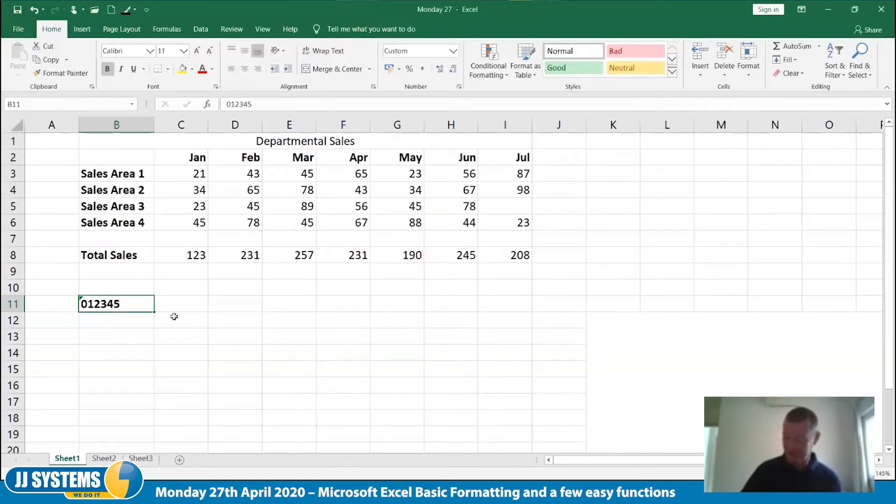
pyautogui.write('125478')
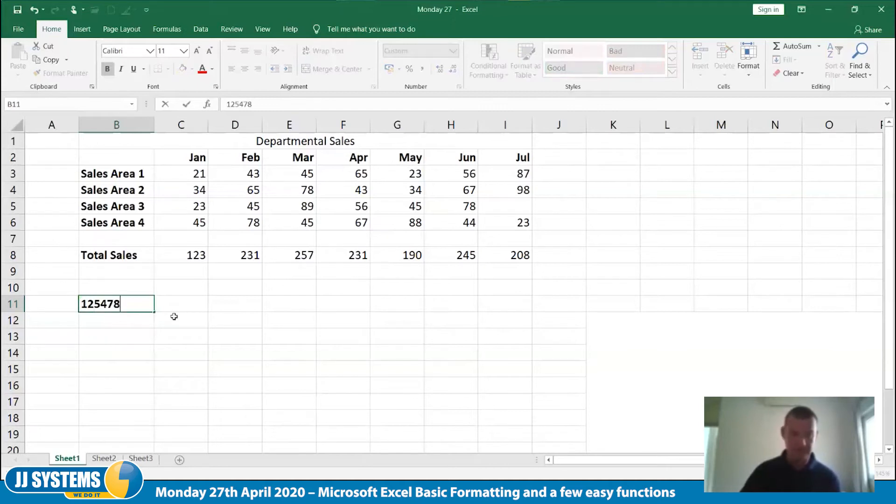
pyautogui.hotkey('ctrl', 'Return')
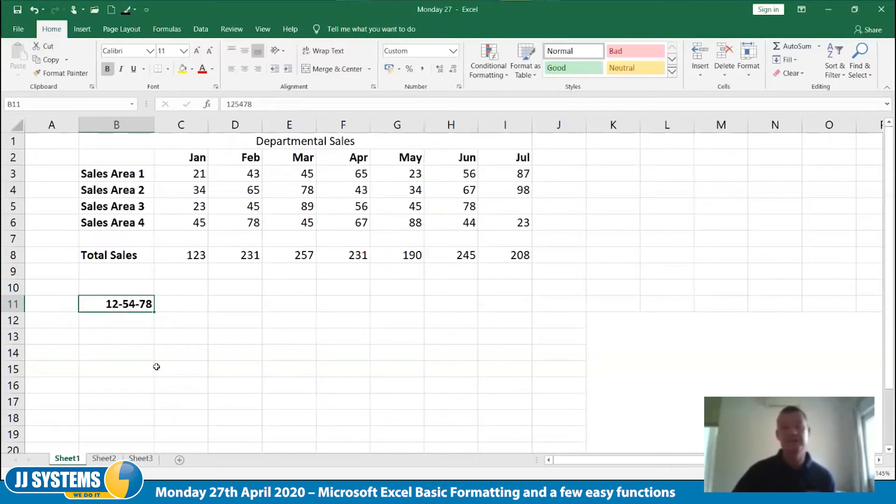
# Change the custom number format of cell B11 to POL00000000
pyautogui.rightClick(135, 304)
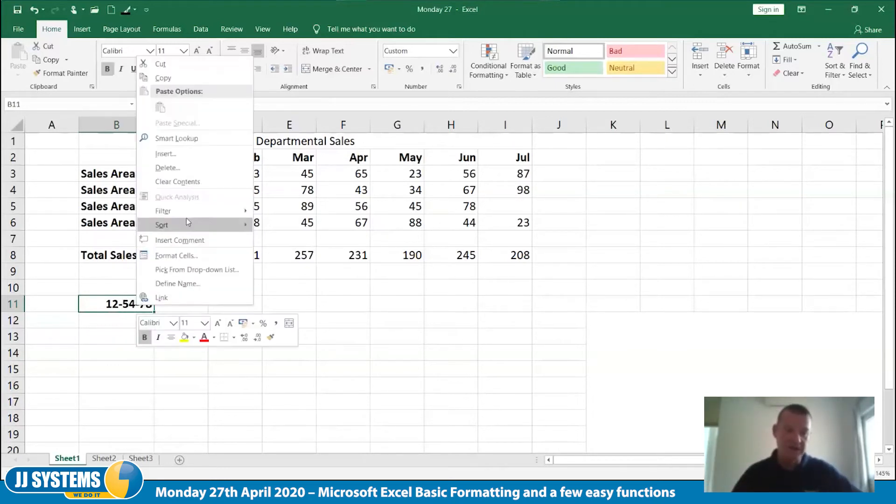
pyautogui.click(196, 256)
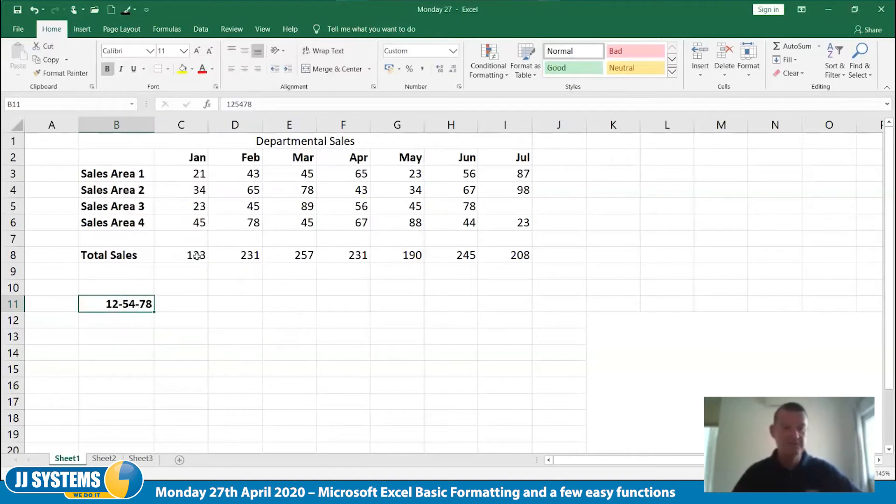
pyautogui.moveTo(167, 192); pyautogui.dragTo(142, 192)
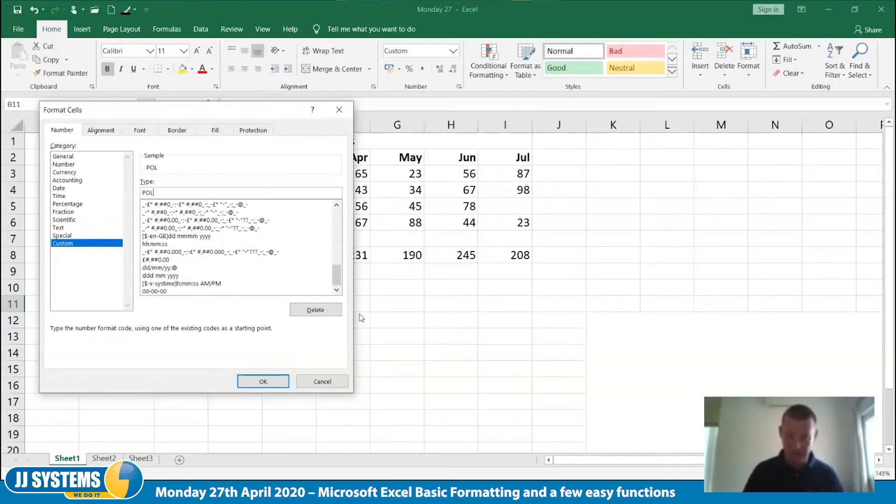
pyautogui.write('00000000')
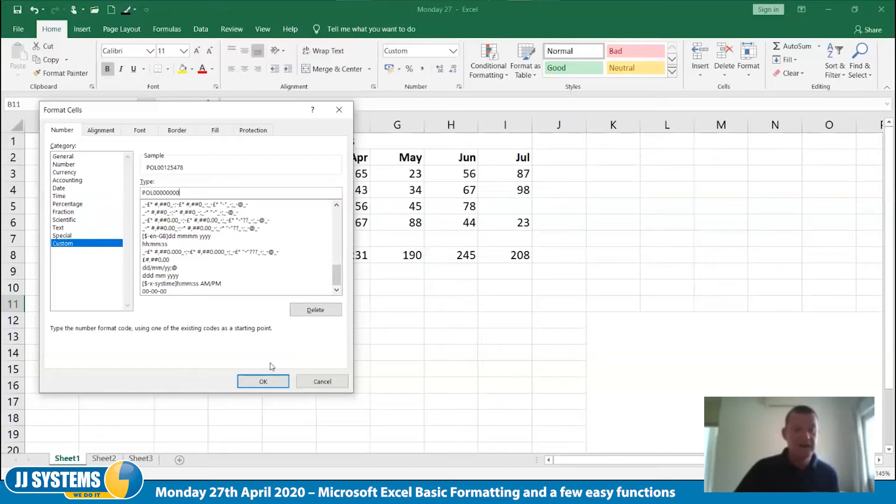
pyautogui.click(263, 381)
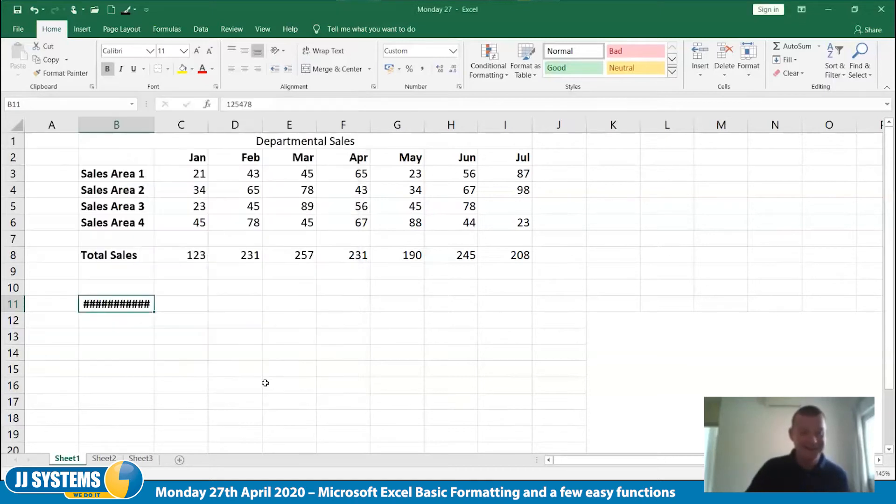
# Widen column B to fit the formatted value in cell B11, and undo the widening
pyautogui.moveTo(153, 122); pyautogui.dragTo(215, 123)
pyautogui.click(220, 375)
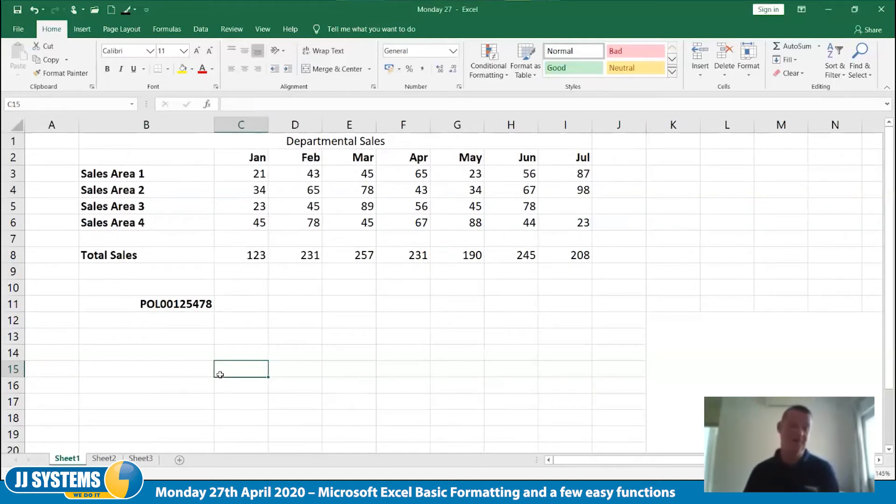
pyautogui.hotkey('ctrl', 'z')
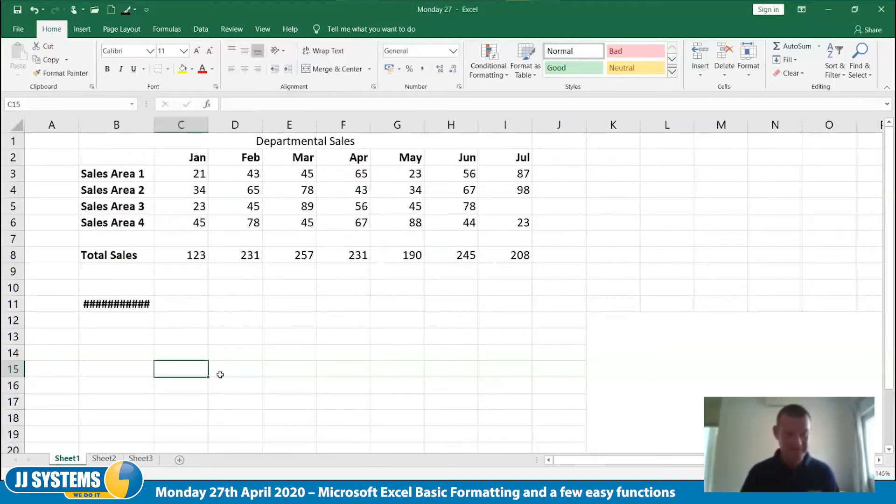
# Clear the sample value from cell B11
pyautogui.click(135, 304)
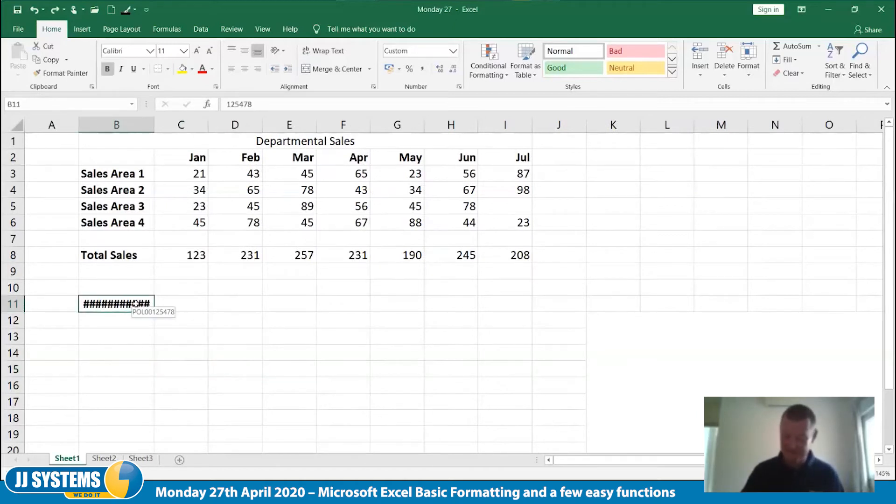
pyautogui.press('Delete')
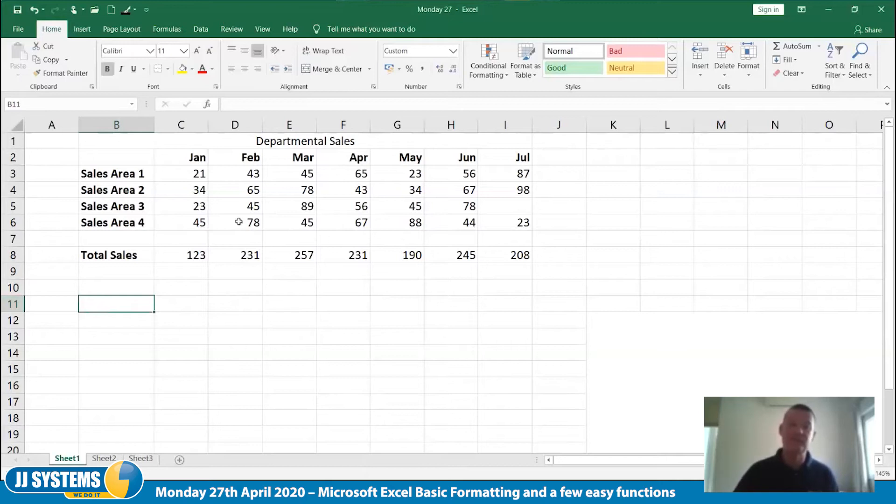
# Format the sales figures and totals in C3:I8 as Accounting with the £ symbol and 2 decimal places
pyautogui.moveTo(192, 175); pyautogui.dragTo(520, 255)
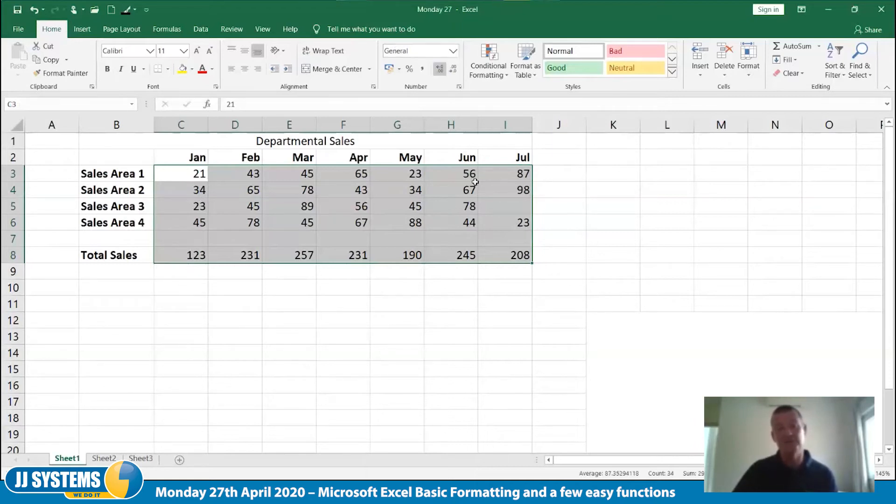
pyautogui.rightClick(454, 204)
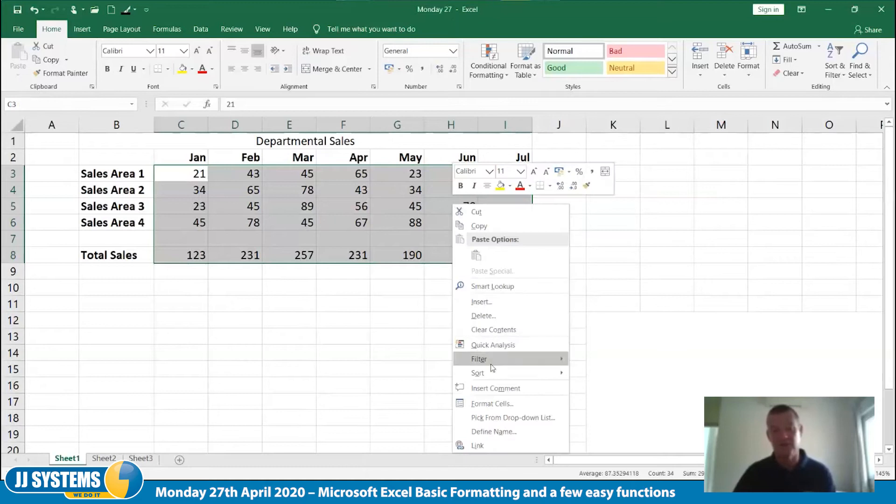
pyautogui.click(491, 405)
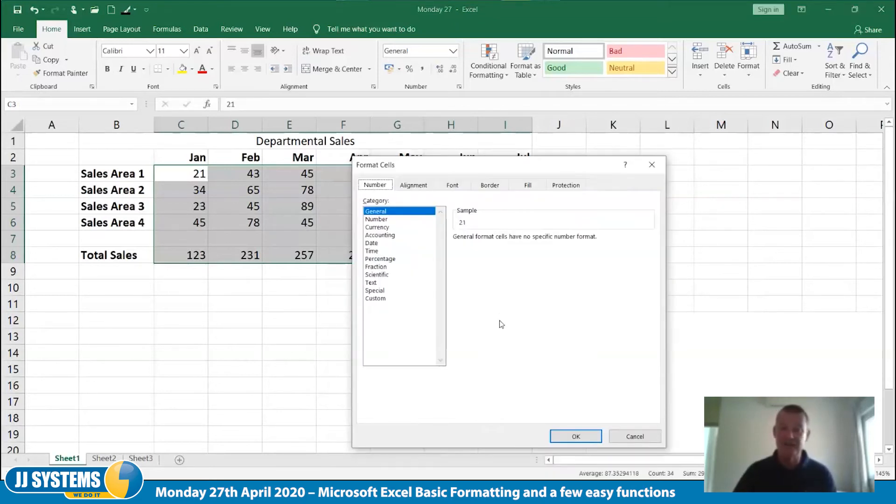
pyautogui.click(384, 236)
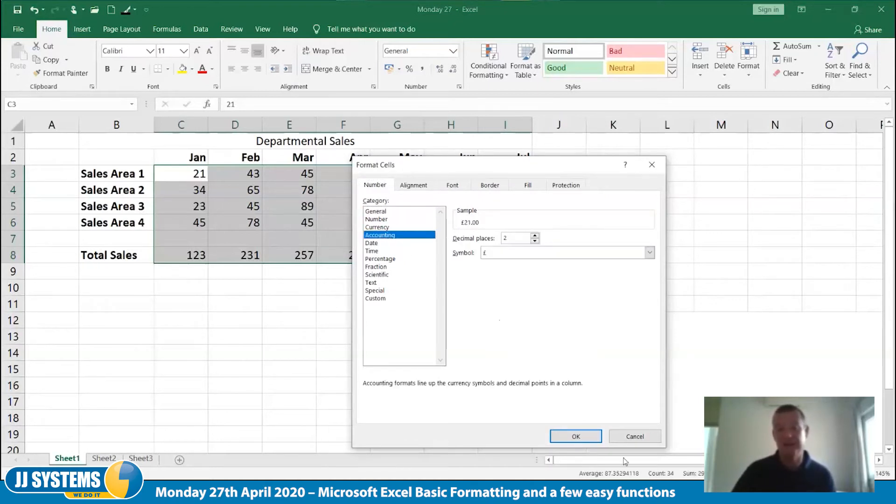
pyautogui.click(576, 437)
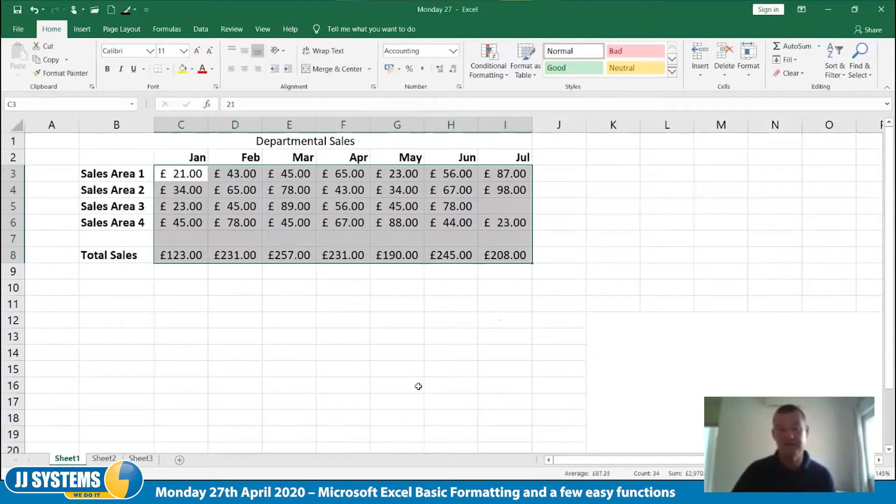
pyautogui.click(419, 387)
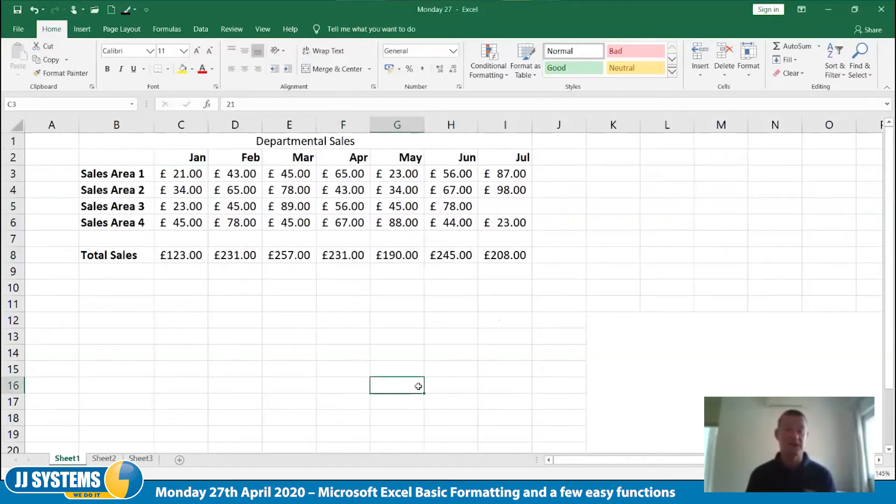
# Reduce the sales figures and totals in C3:I8 to zero decimal places
pyautogui.click(173, 172)
pyautogui.moveTo(173, 172); pyautogui.dragTo(481, 254)
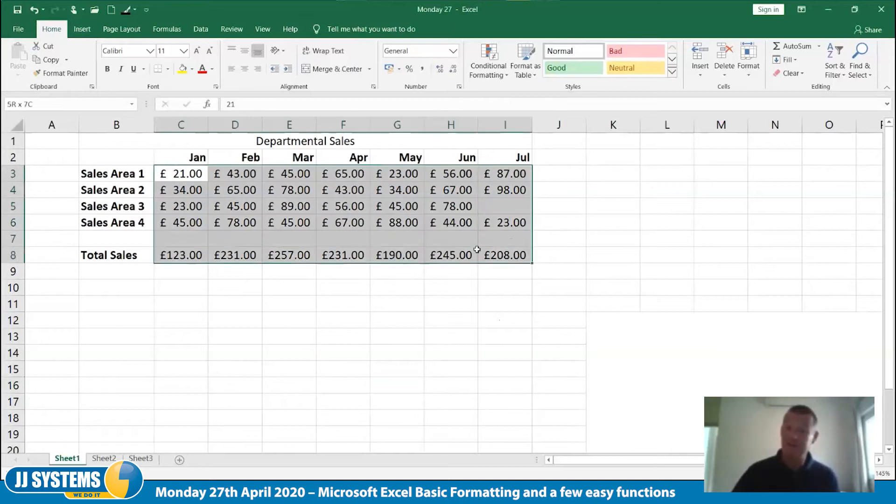
pyautogui.click(453, 70)
pyautogui.click(453, 70)
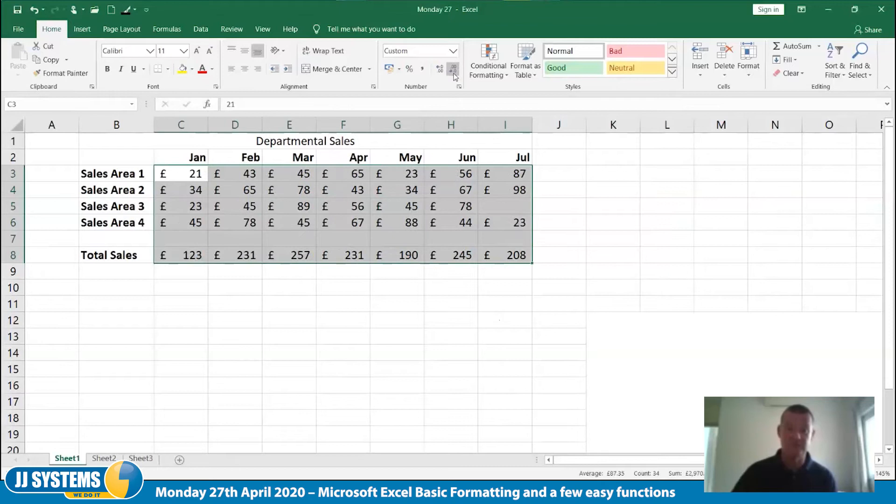
pyautogui.click(436, 398)
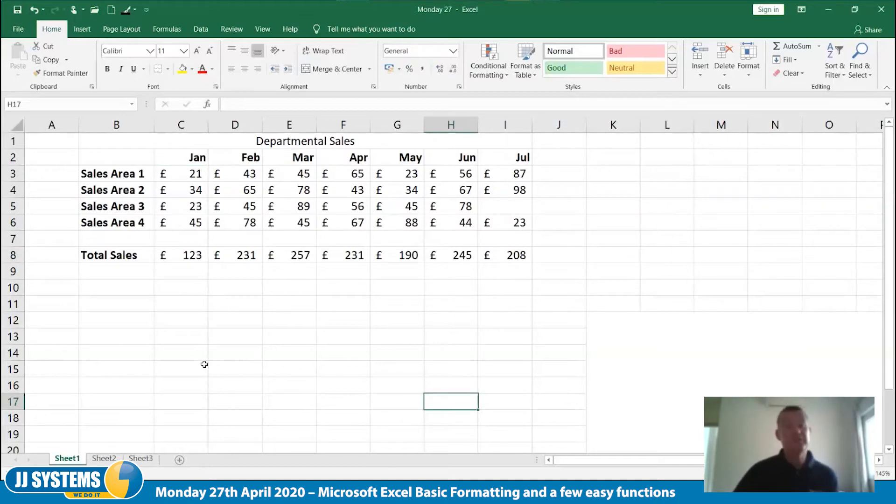
# Enter the sample text hello in cell B11 and reselect that cell
pyautogui.click(116, 298)
pyautogui.write('hello')
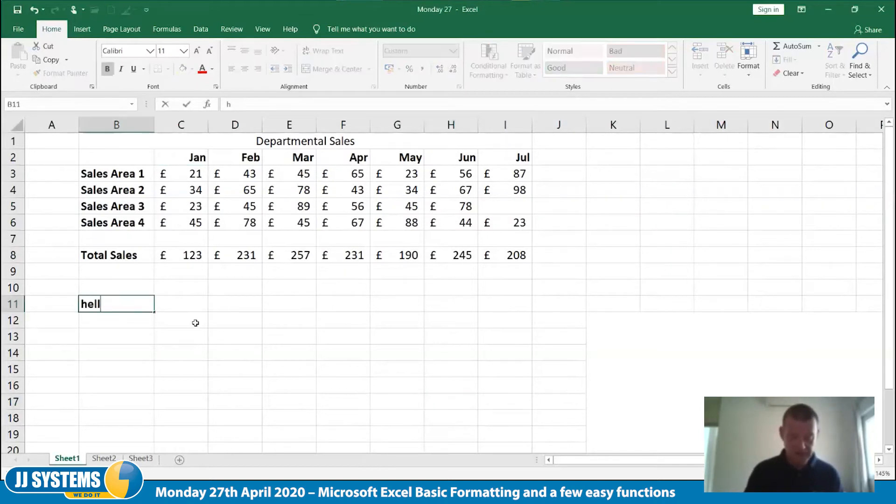
pyautogui.press('Tab')
pyautogui.click(123, 307)
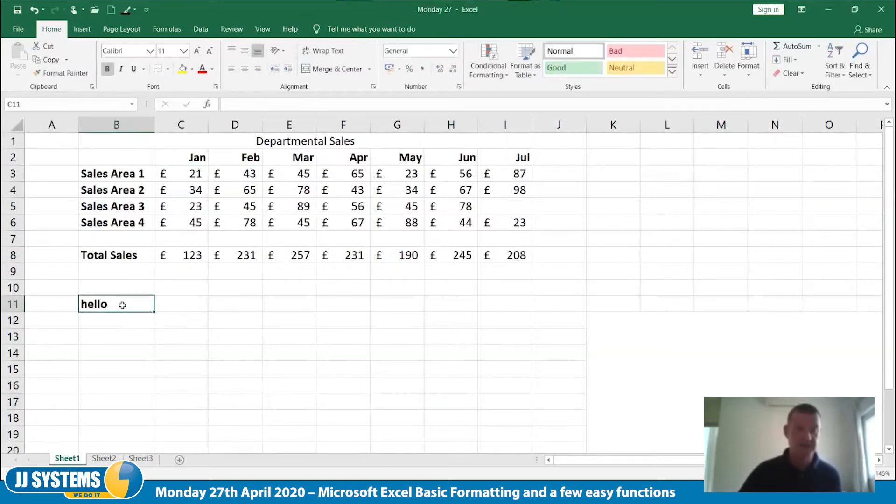
# Turn on Shrink to fit for cell B11 after viewing its horizontal text alignment options
pyautogui.rightClick(123, 308)
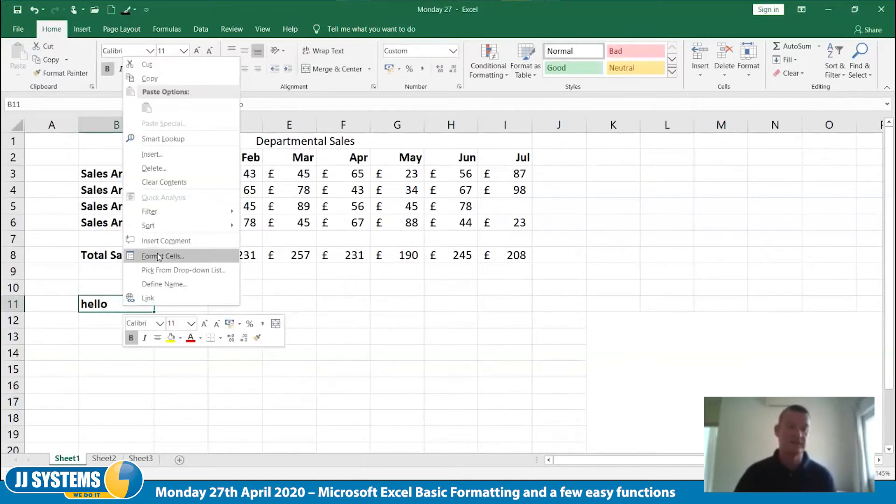
pyautogui.click(161, 256)
pyautogui.click(66, 127)
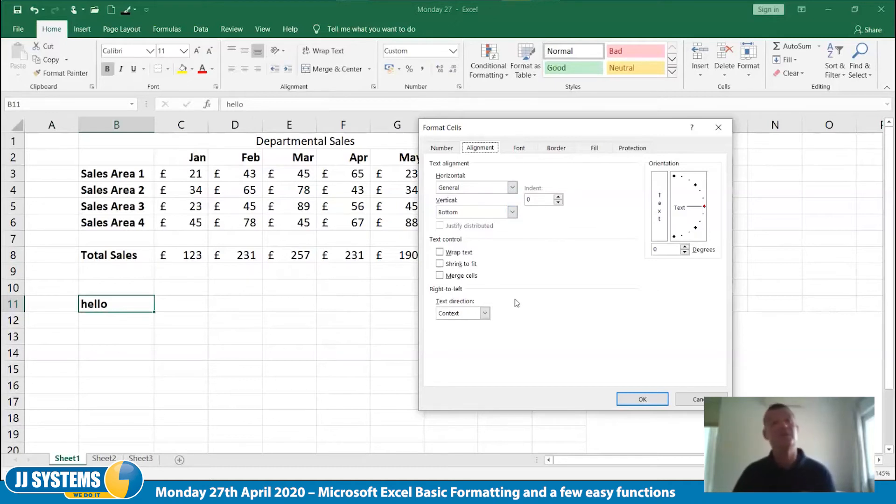
pyautogui.click(511, 188)
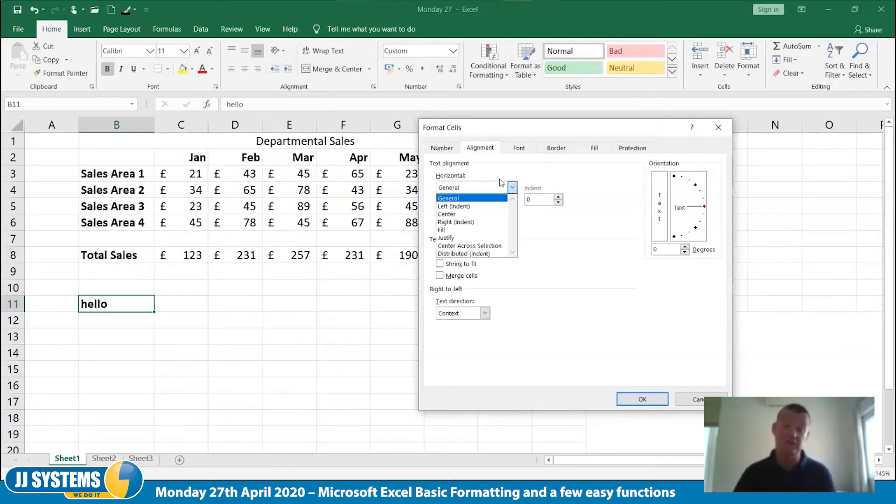
pyautogui.click(570, 275)
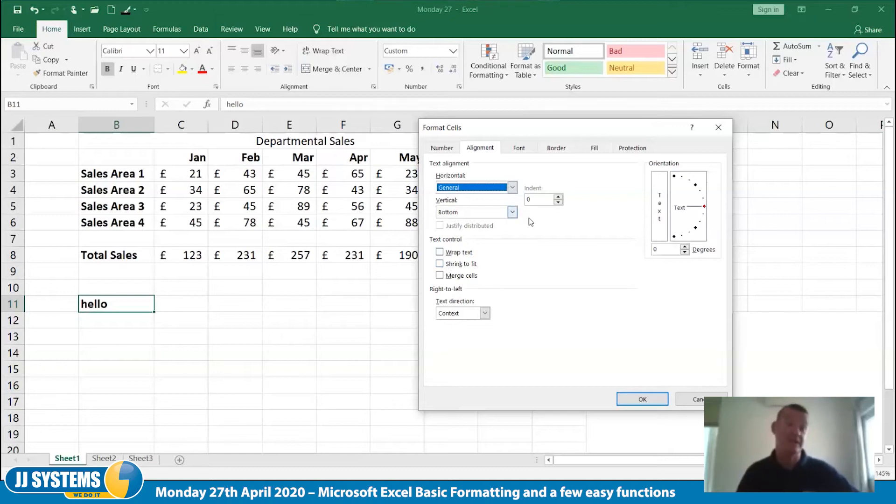
pyautogui.click(453, 264)
pyautogui.click(643, 400)
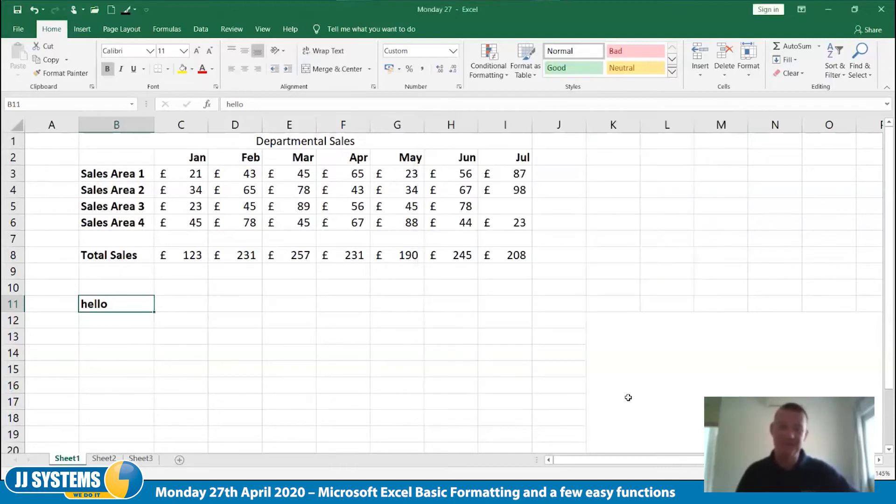
# Extend the text in cell B11 to hello sjhkjsdfh kjhdfsh sdfkjh sdjklf
pyautogui.doubleClick(124, 304)
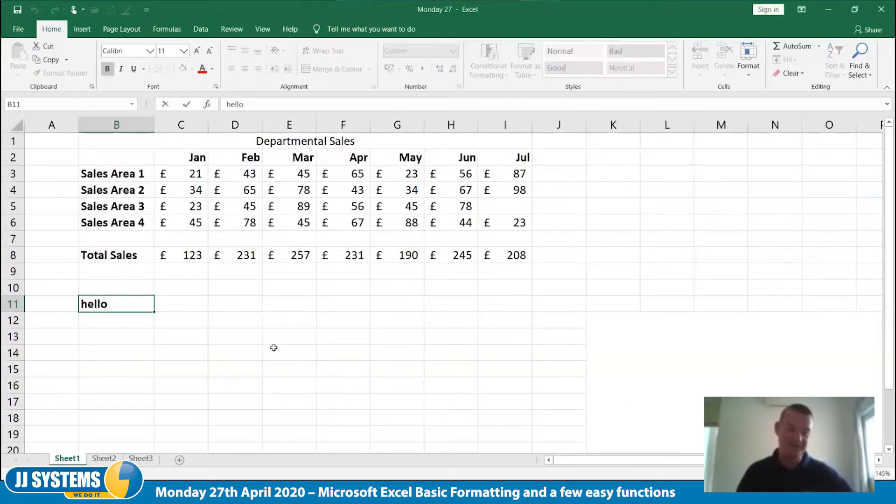
pyautogui.write('sjhkjsdfh')
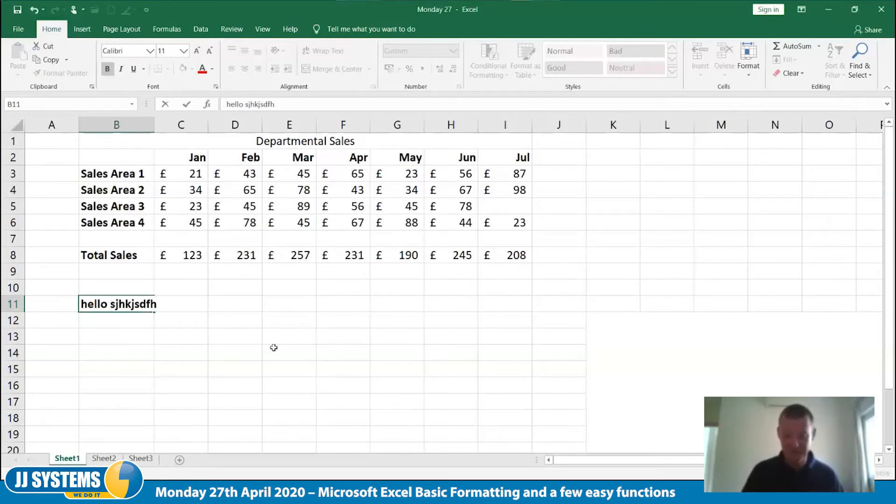
pyautogui.press('Tab')
pyautogui.press('Left')
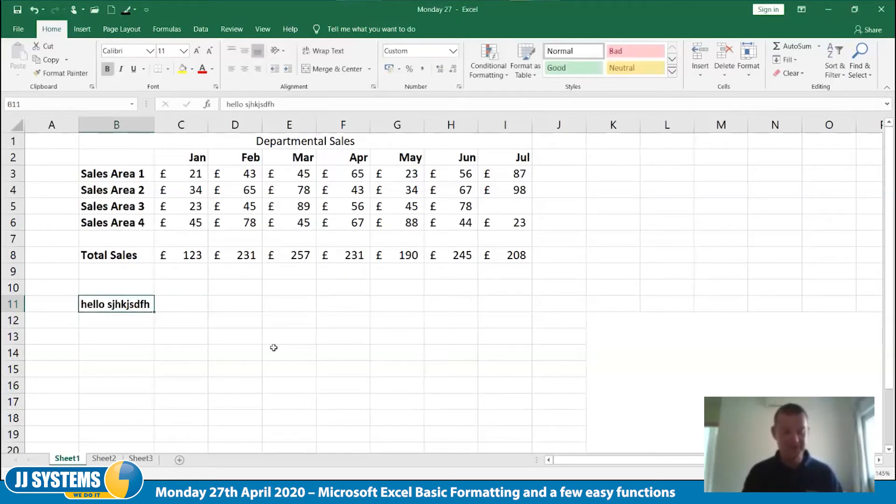
pyautogui.press('F2')
pyautogui.write('kjhdfsh sdfkjh sdkjf')
pyautogui.press('Tab')
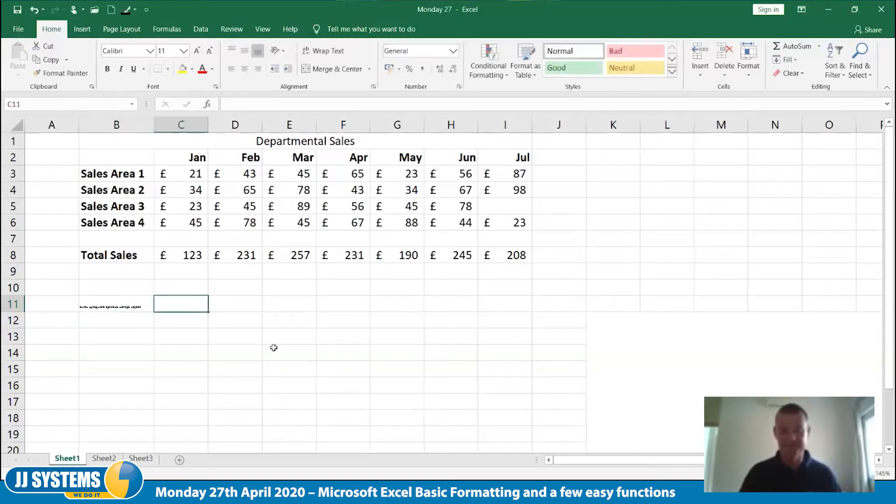
# Append ll;kdhfkjsdfh sdfkljhsdfkjh sdfjkl to the text in cell B11
pyautogui.press('Left')
pyautogui.press('F2')
pyautogui.write('ll;kdhfkj')
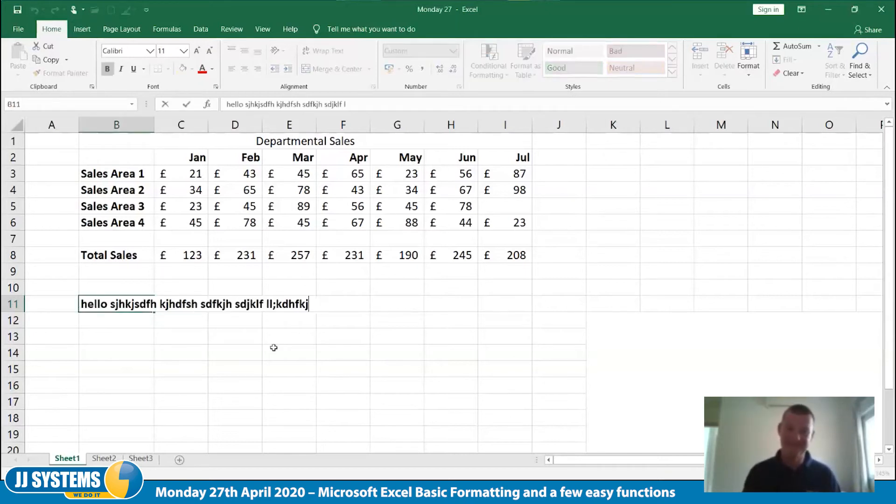
pyautogui.write('sdfh sdfkljhsdfkjh sdfjkl')
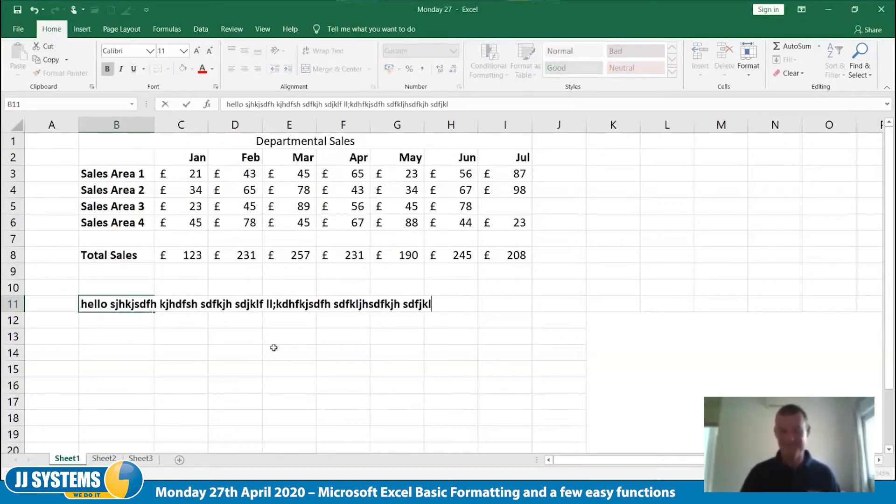
pyautogui.press('Tab')
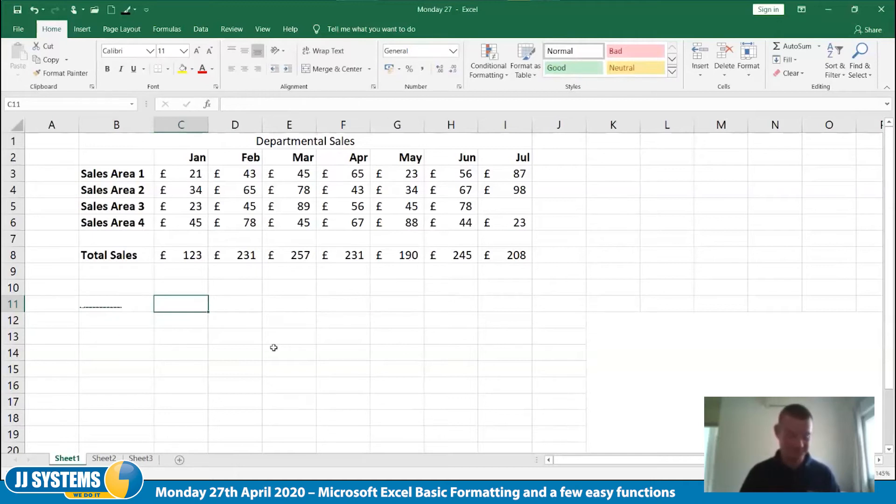
# Undo the text additions and the Shrink to fit setting in cell B11
pyautogui.press('Left')
pyautogui.hotkey('ctrl', 'z')
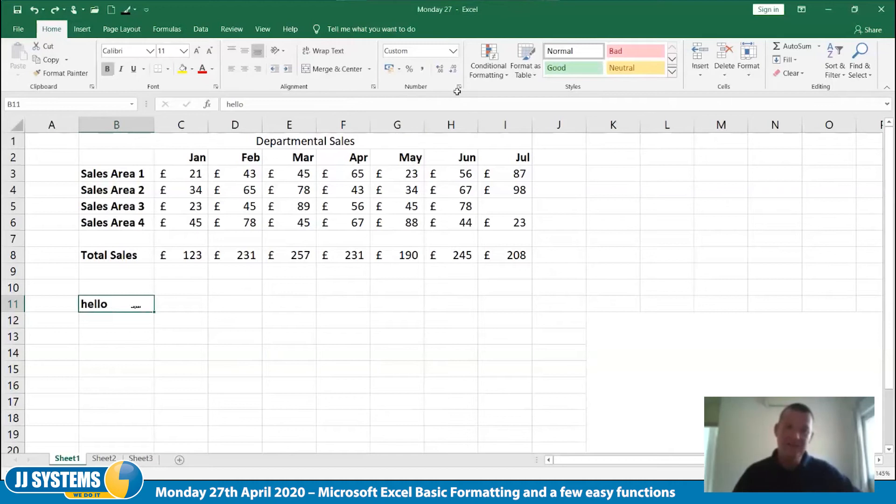
# Set the text orientation of cell B11 to 45 degrees and reselect that cell
pyautogui.click(373, 87)
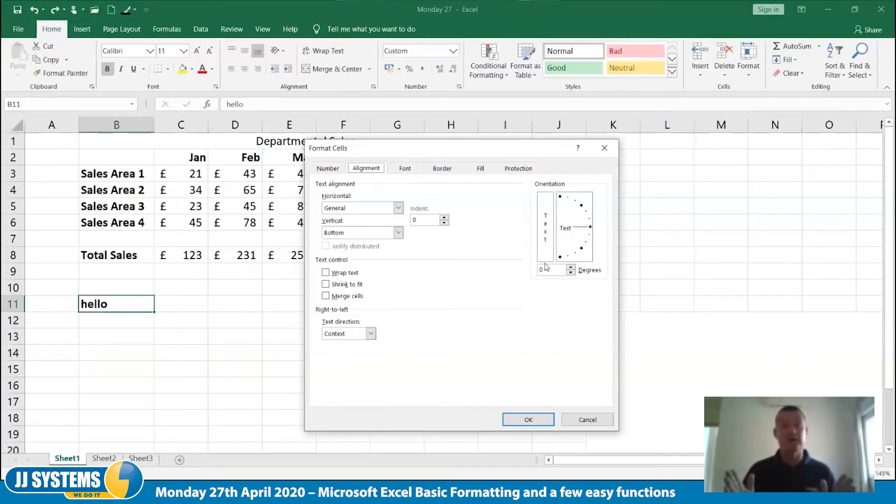
pyautogui.moveTo(591, 228); pyautogui.dragTo(536, 199)
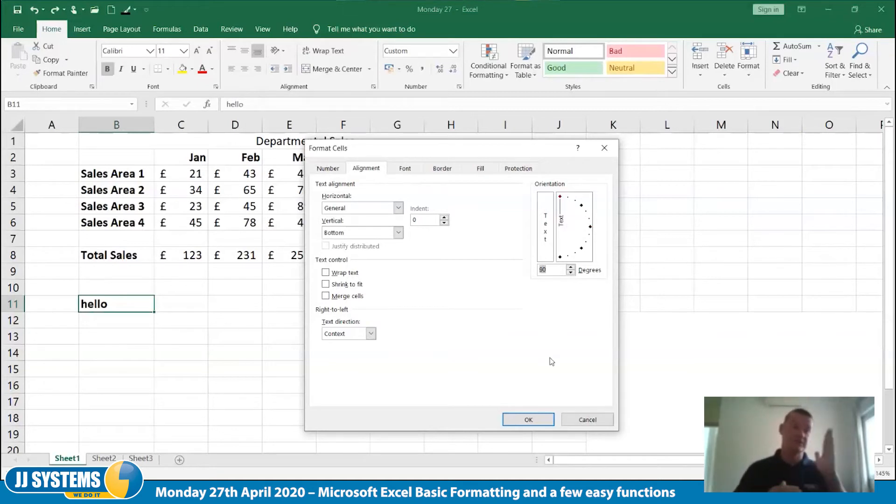
pyautogui.moveTo(581, 230); pyautogui.dragTo(584, 209)
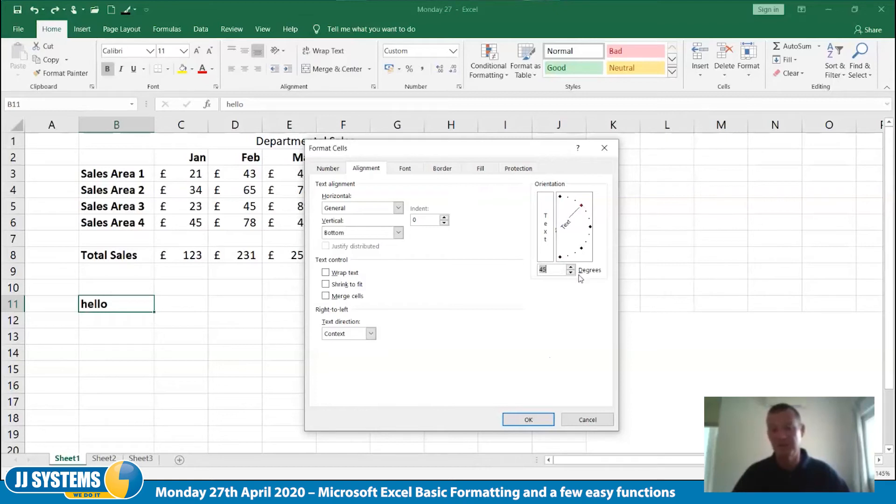
pyautogui.click(529, 420)
pyautogui.click(238, 366)
pyautogui.click(136, 318)
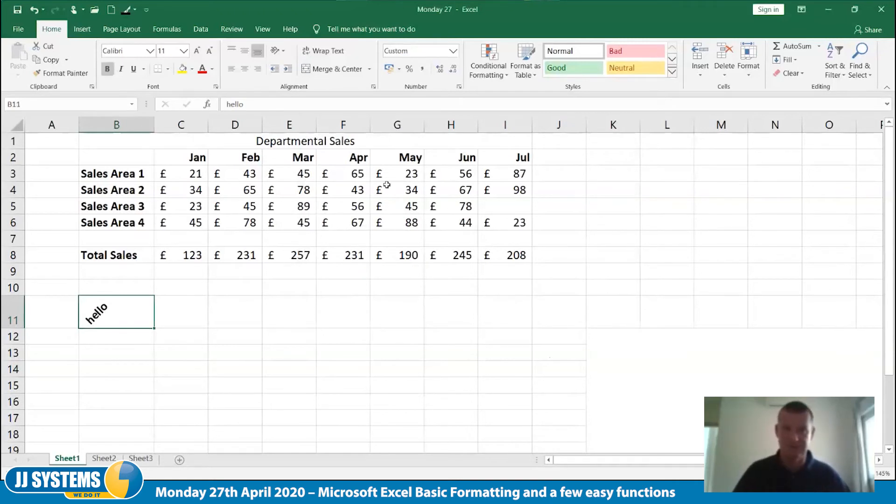
# Try turning B11's text back to about horizontal and setting its font to Wingdings 3, Wingdings 2 and Wingdings
pyautogui.hotkey('ctrl', '1')
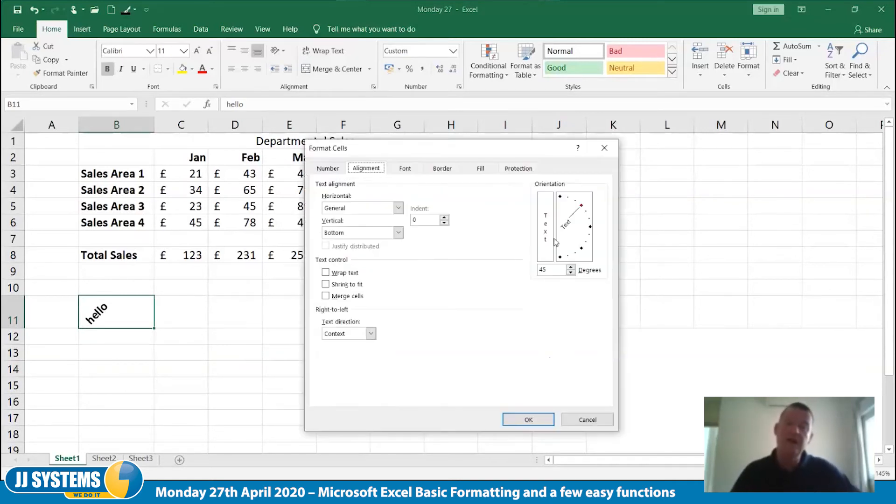
pyautogui.moveTo(583, 213); pyautogui.dragTo(589, 229)
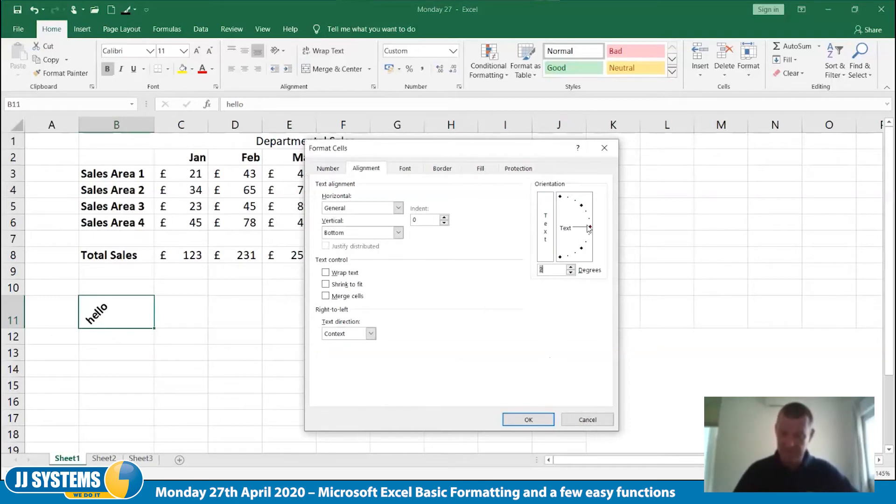
pyautogui.click(406, 169)
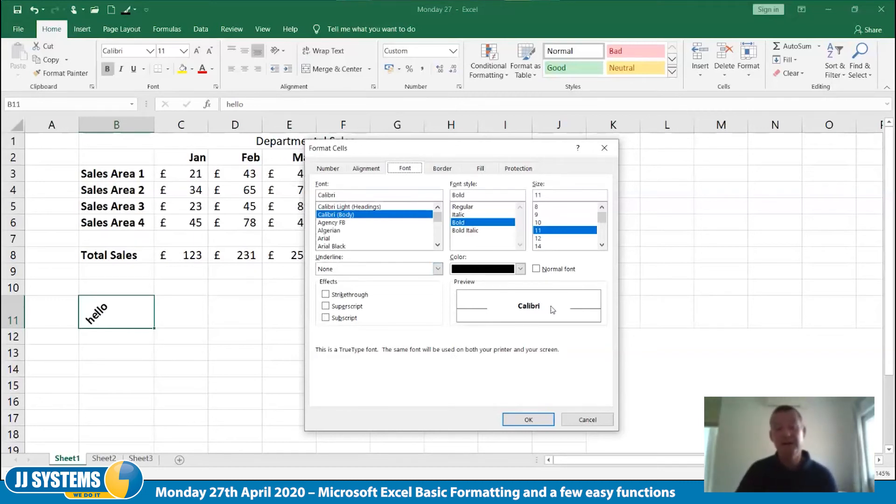
pyautogui.moveTo(435, 216); pyautogui.dragTo(436, 240)
pyautogui.click(438, 208)
pyautogui.click(354, 222)
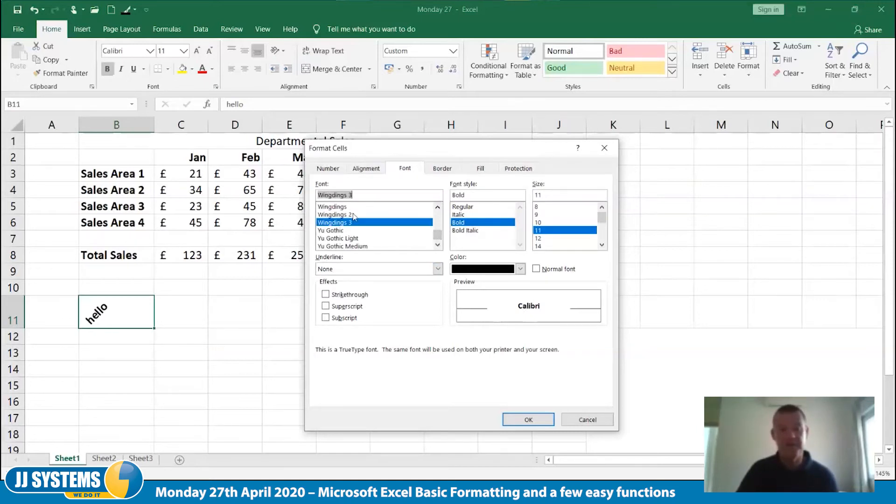
pyautogui.click(354, 215)
pyautogui.click(352, 207)
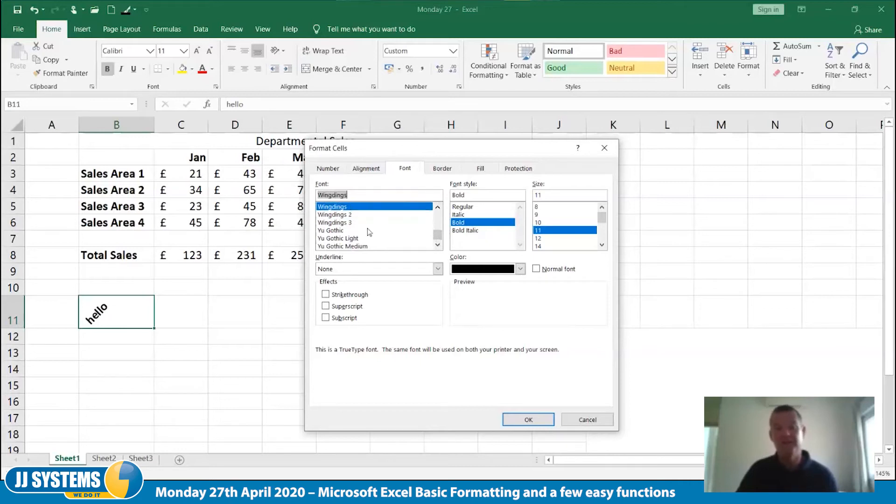
# Preview cell B11's font as Wingdings 2, Wingdings 3 and Webdings
pyautogui.click(437, 207)
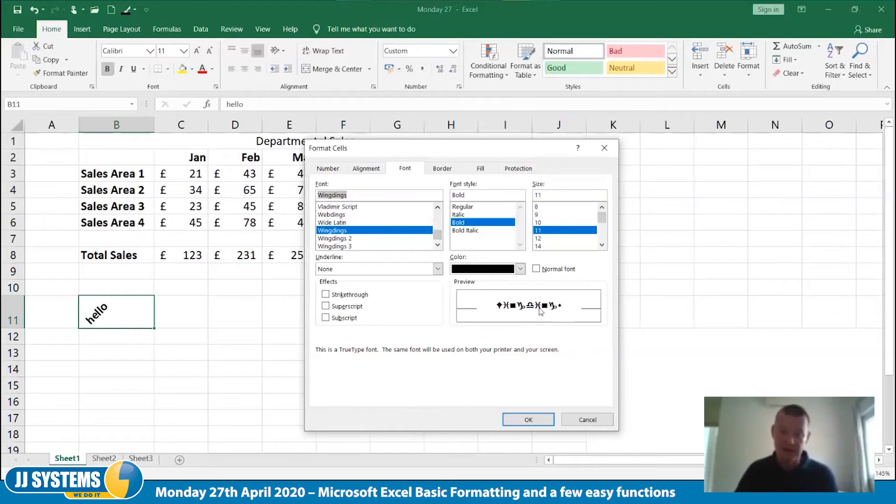
pyautogui.click(347, 238)
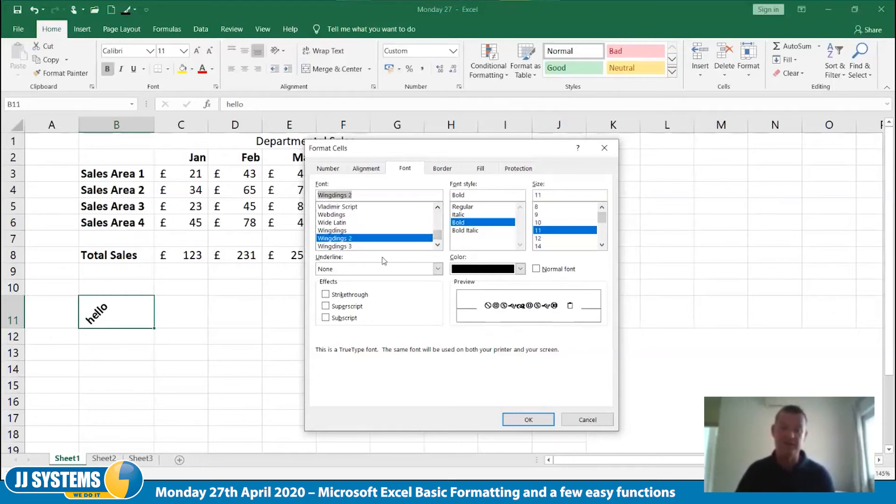
pyautogui.click(343, 246)
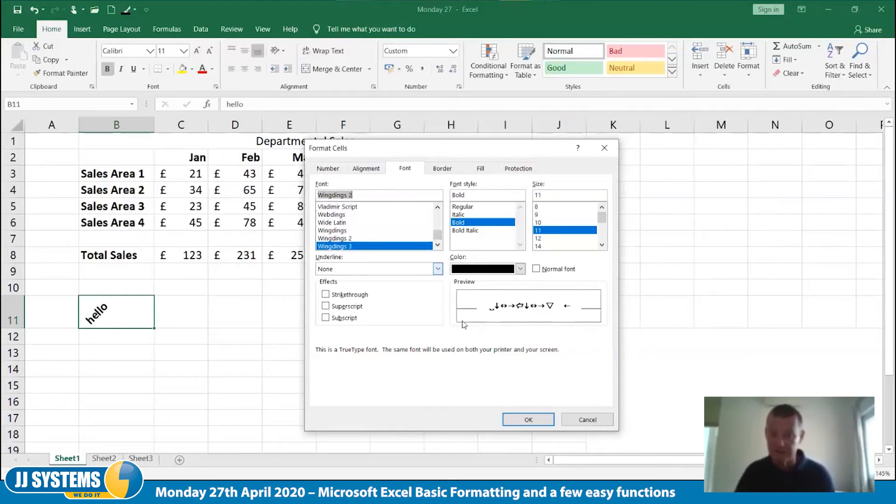
pyautogui.click(435, 244)
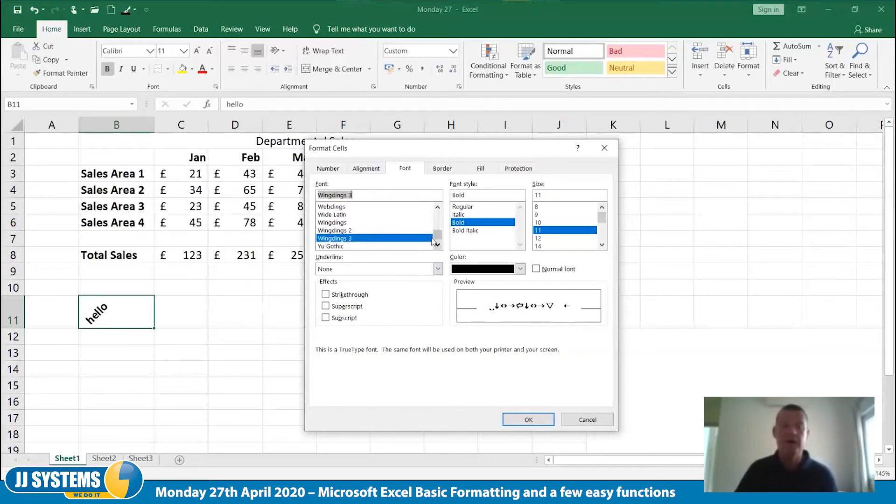
pyautogui.click(333, 207)
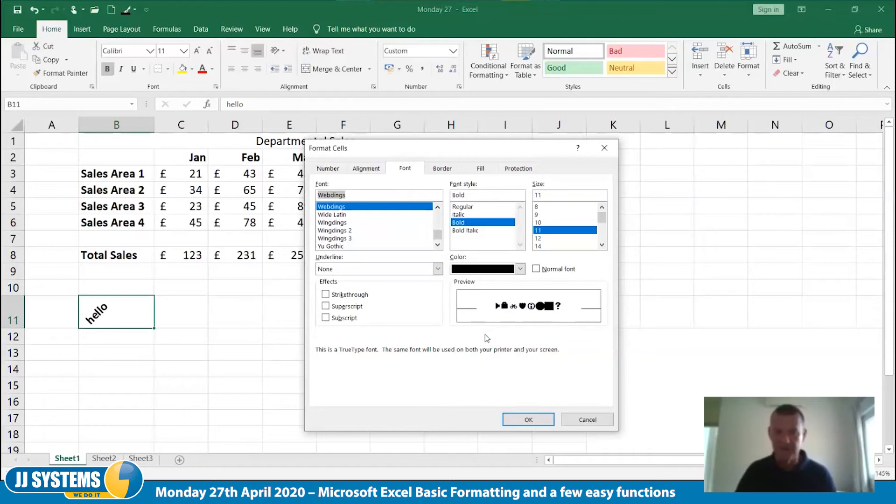
# Preview the Webdings font for B11 in Regular style at size 36 and size 28
pyautogui.click(471, 207)
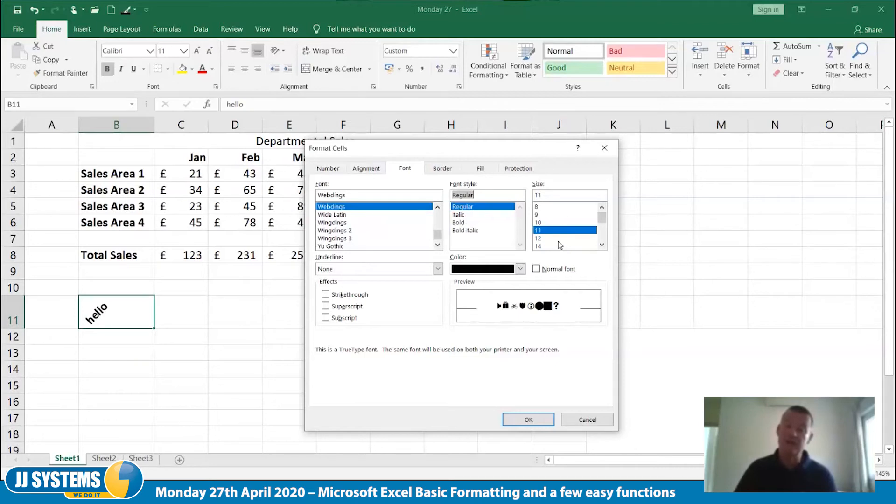
pyautogui.click(602, 245)
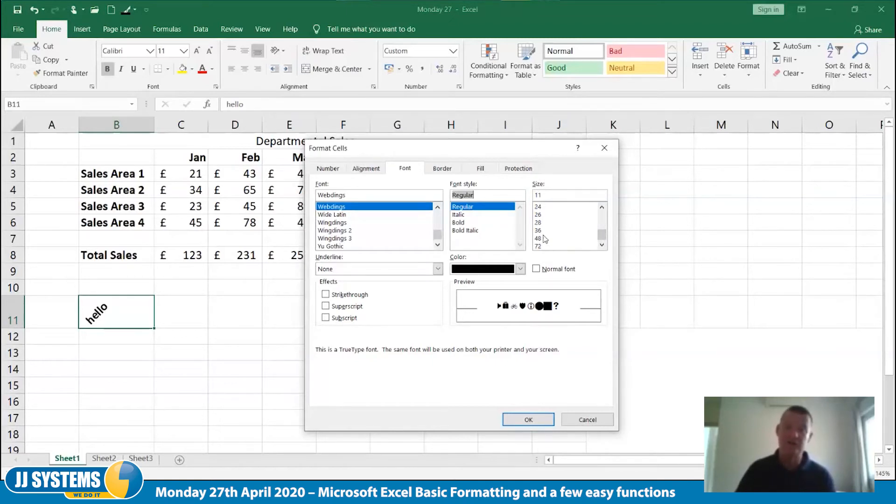
pyautogui.click(542, 231)
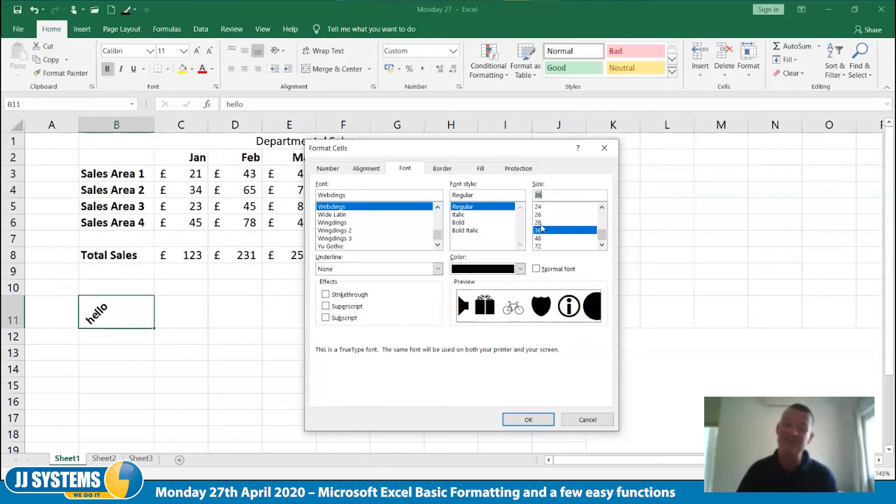
pyautogui.click(541, 223)
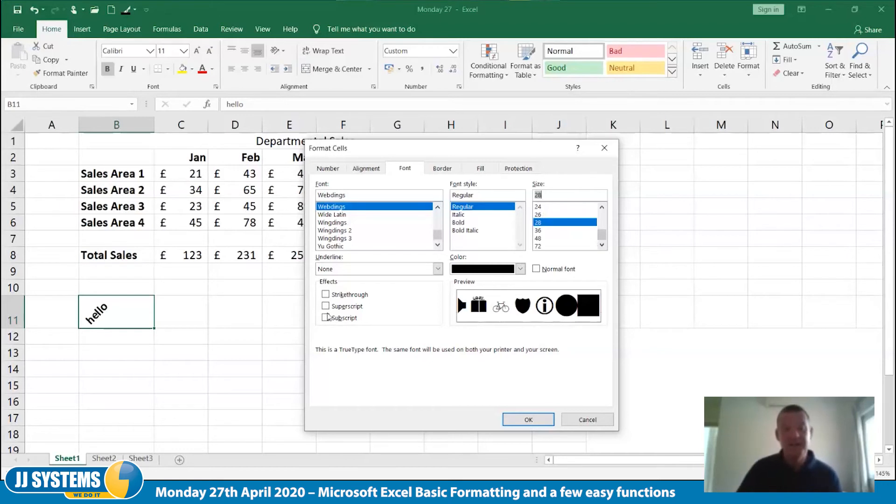
# Preview the Strikethrough, Superscript and Subscript effects for cell B11 and discard all pending format changes
pyautogui.click(326, 295)
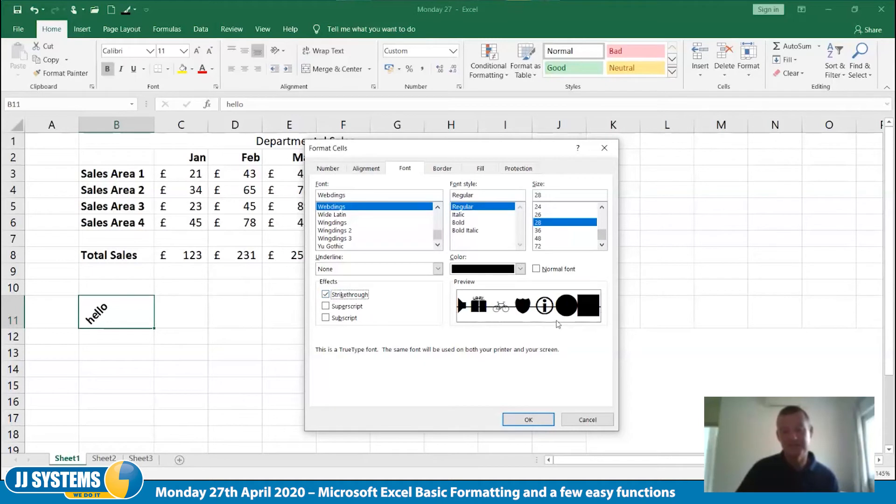
pyautogui.click(326, 308)
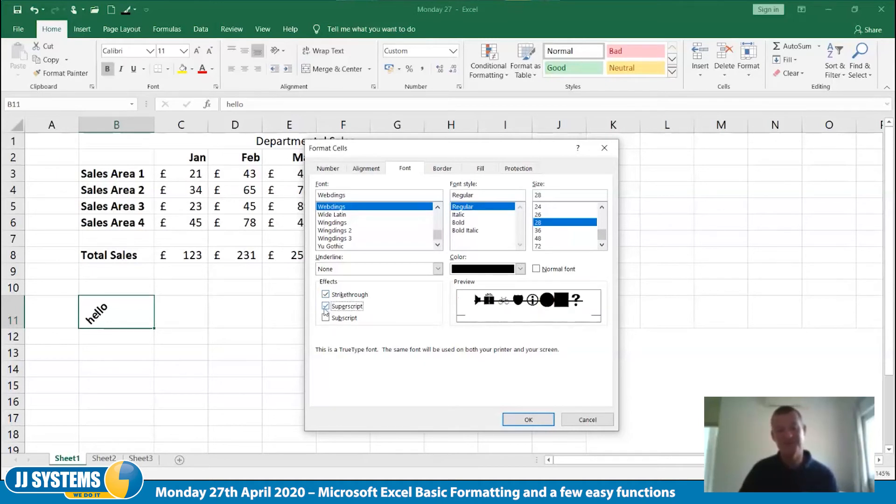
pyautogui.click(329, 320)
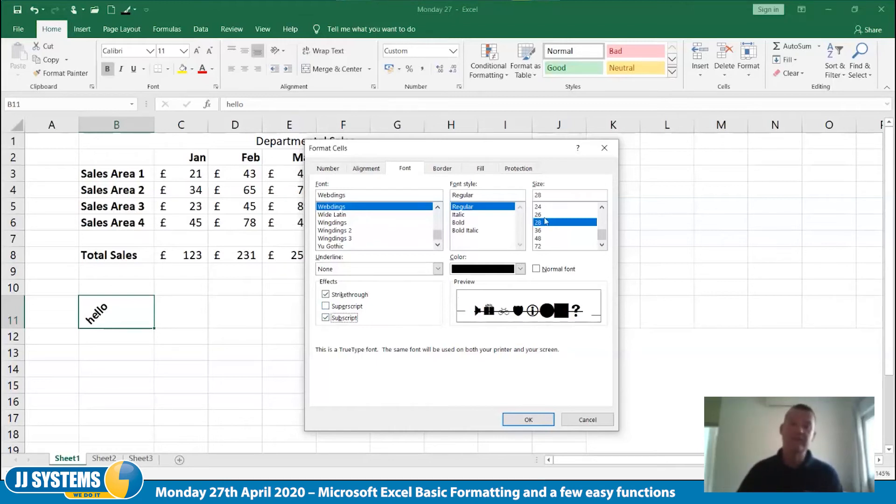
pyautogui.click(584, 421)
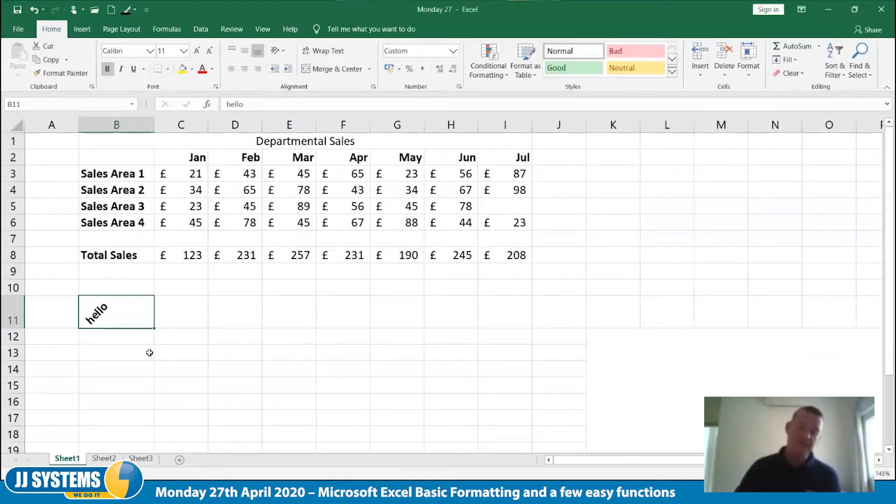
# Delete row 11, which holds the sample text, from the sheet
pyautogui.click(13, 320)
pyautogui.rightClick(13, 319)
pyautogui.click(42, 235)
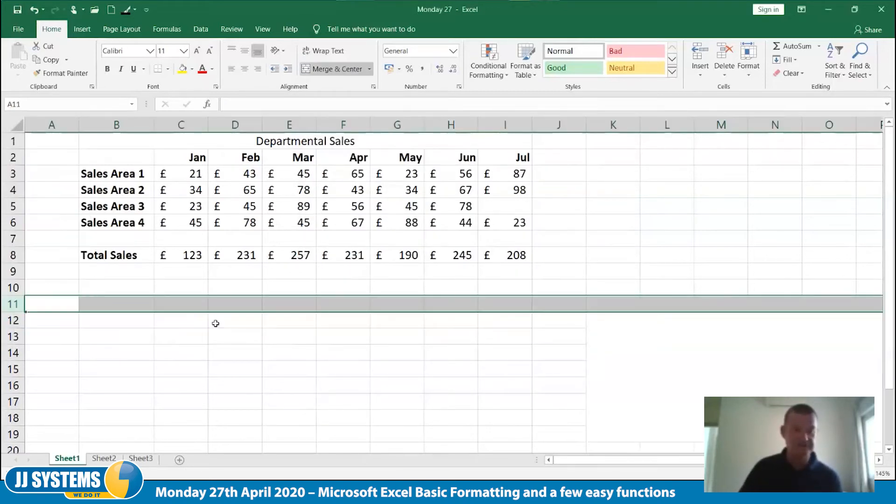
pyautogui.click(216, 323)
# Review the Number, Alignment, Font and Border settings in Format Cells for cell B11 and close without changes
pyautogui.click(134, 306)
pyautogui.rightClick(136, 307)
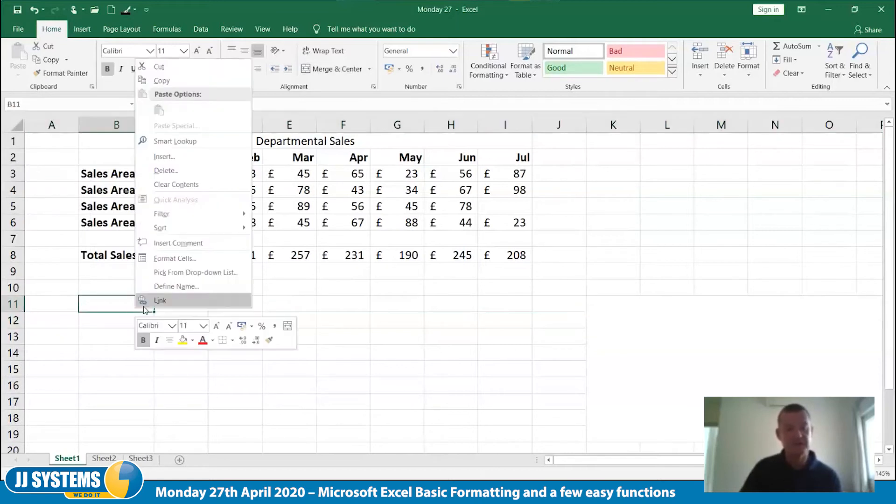
pyautogui.click(185, 259)
pyautogui.click(60, 138)
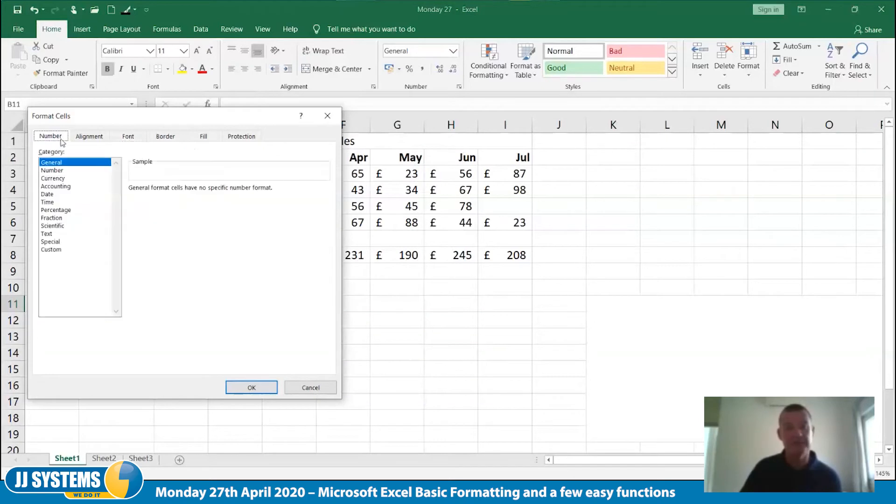
pyautogui.click(79, 139)
pyautogui.click(127, 136)
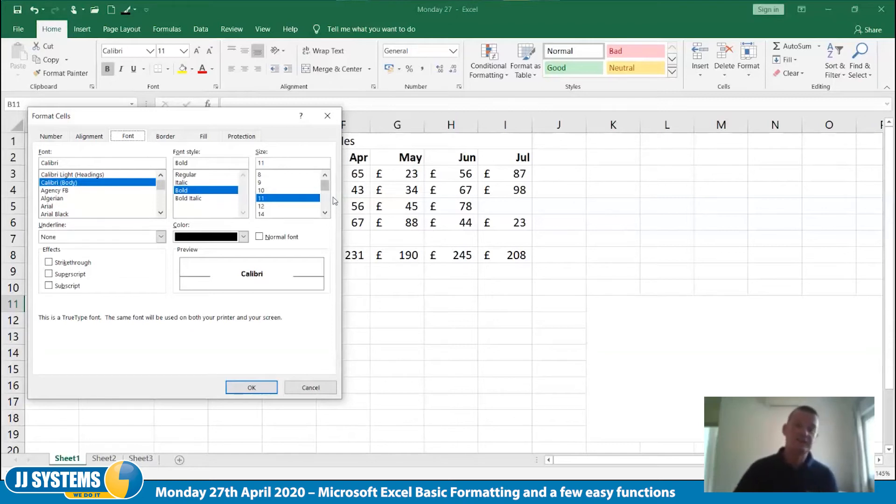
pyautogui.click(167, 139)
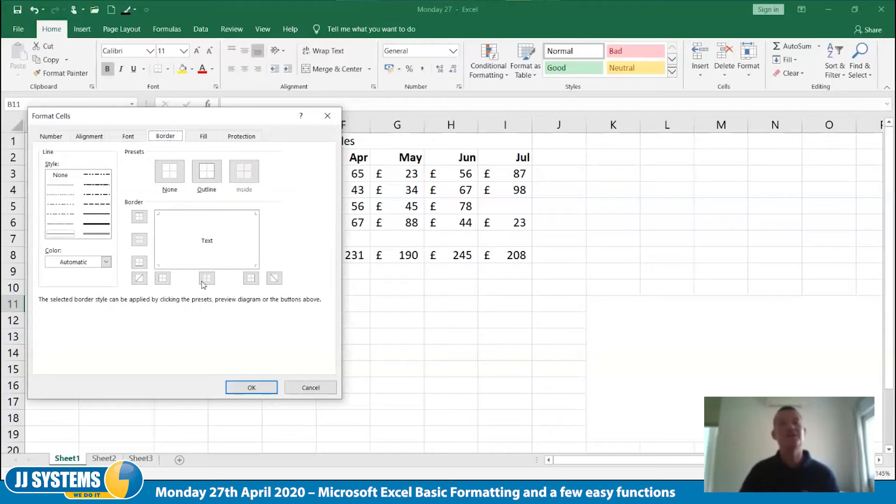
pyautogui.click(311, 389)
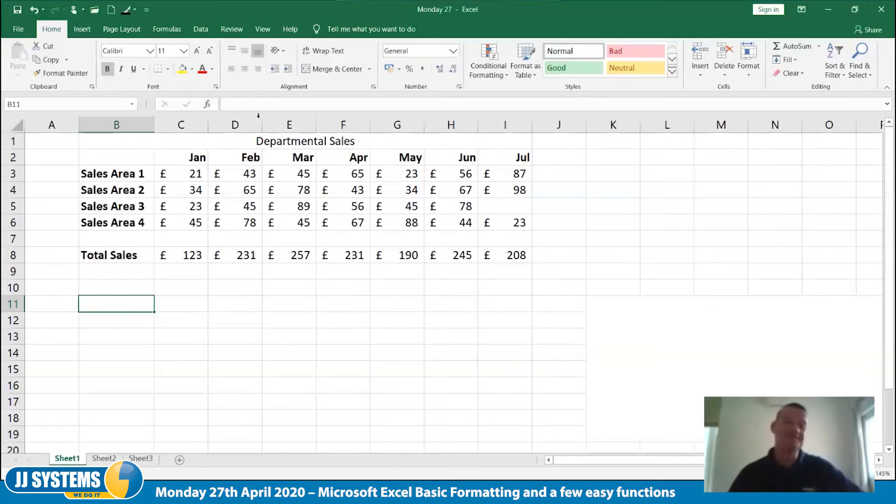
# Set the ink colour to Automatic and draw a freehand table outline over about K12:O18
pyautogui.click(129, 13)
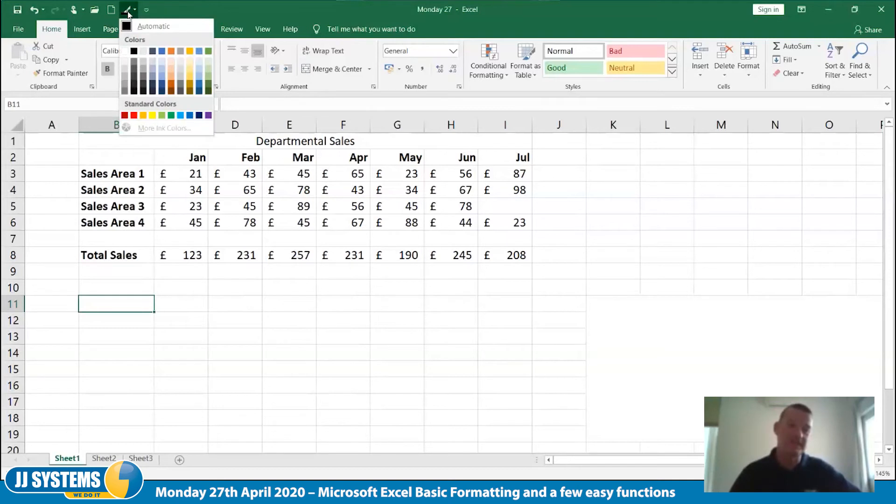
pyautogui.click(128, 13)
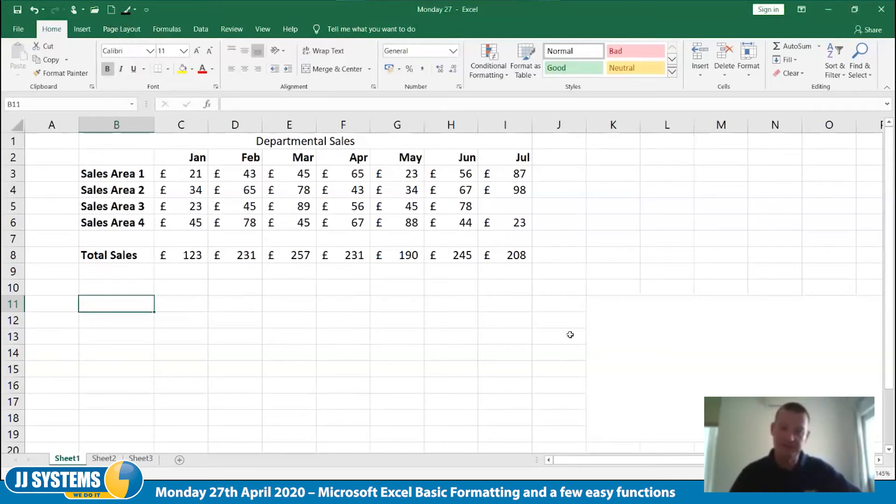
pyautogui.click(128, 14)
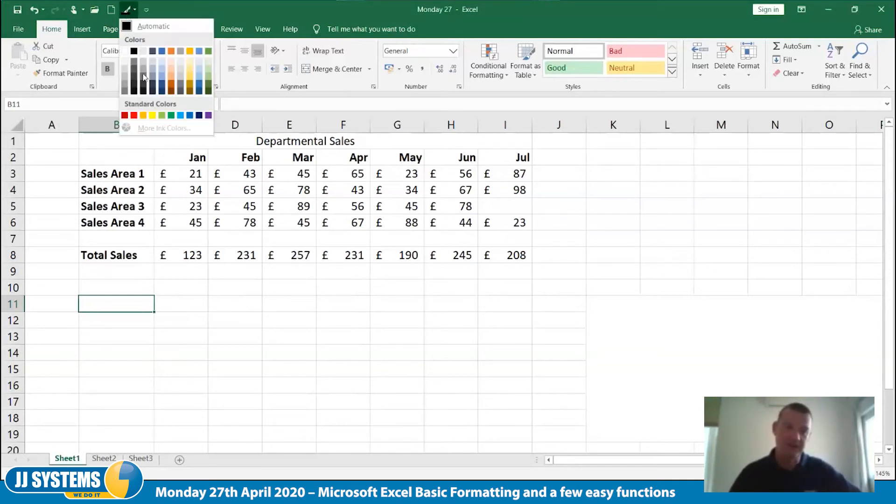
pyautogui.click(128, 30)
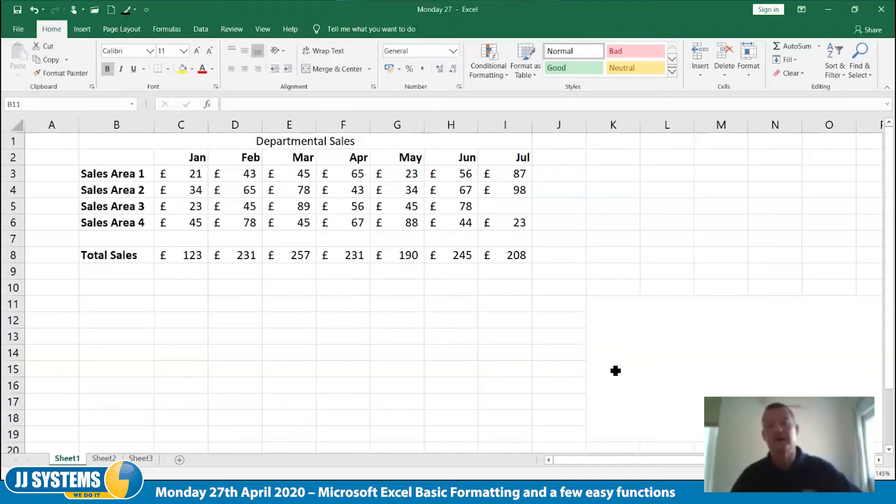
pyautogui.moveTo(605, 364)
pyautogui.mouseDown()
pyautogui.moveTo(601, 420)
pyautogui.moveTo(876, 423)
pyautogui.moveTo(861, 316)
pyautogui.moveTo(604, 319)
pyautogui.moveTo(603, 331)
pyautogui.mouseUp()
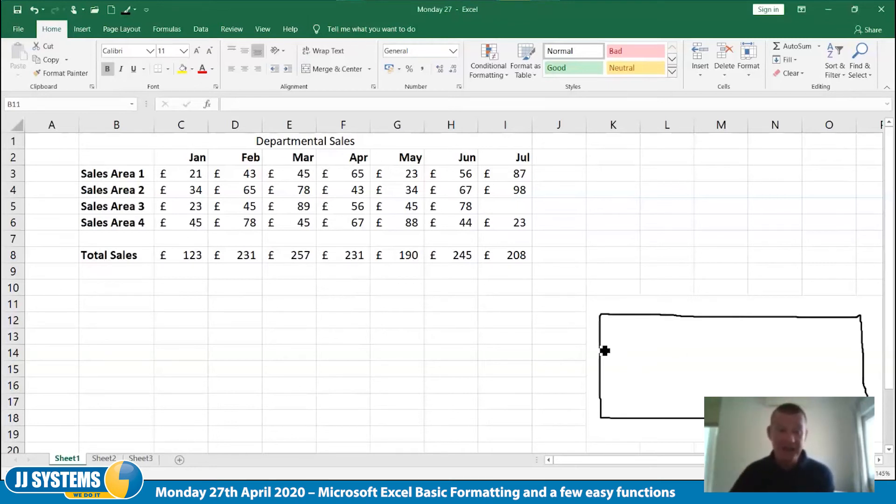
# Draw a first-column divider, a header-row line and a double line above the bottom row inside the sketched table
pyautogui.moveTo(661, 322); pyautogui.dragTo(654, 419)
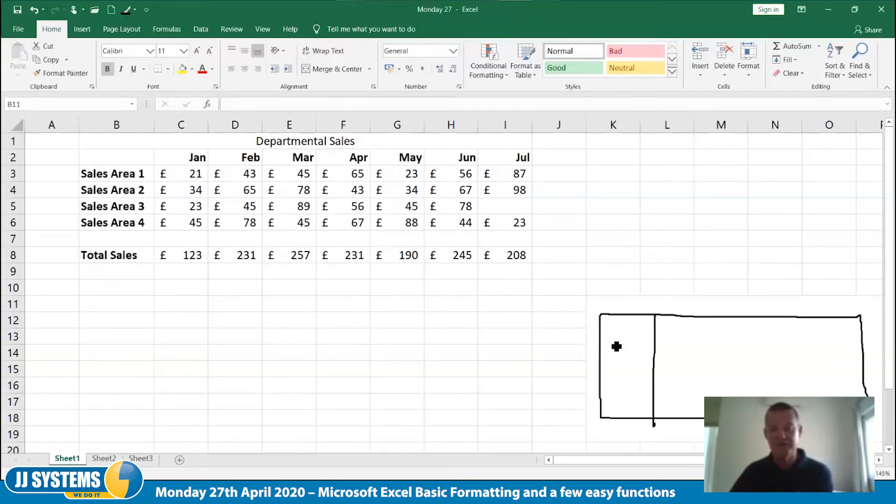
pyautogui.moveTo(607, 340); pyautogui.dragTo(863, 336)
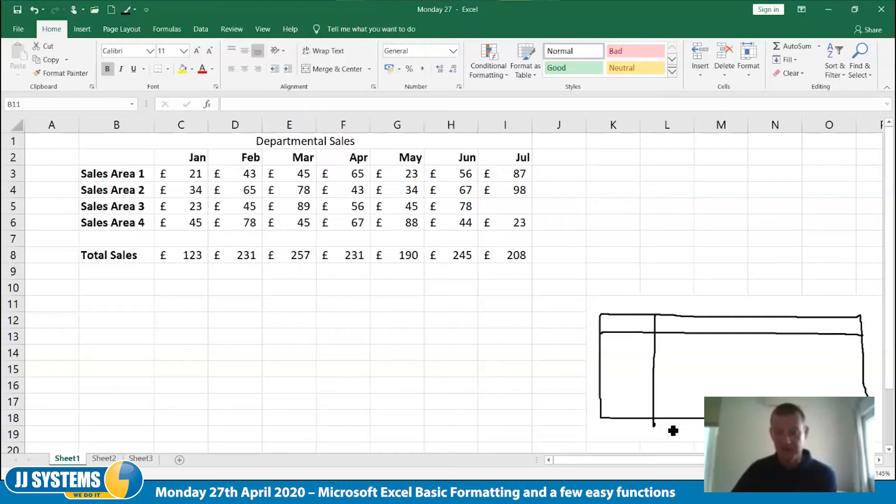
pyautogui.moveTo(601, 400); pyautogui.dragTo(629, 400)
pyautogui.moveTo(685, 407); pyautogui.dragTo(707, 400)
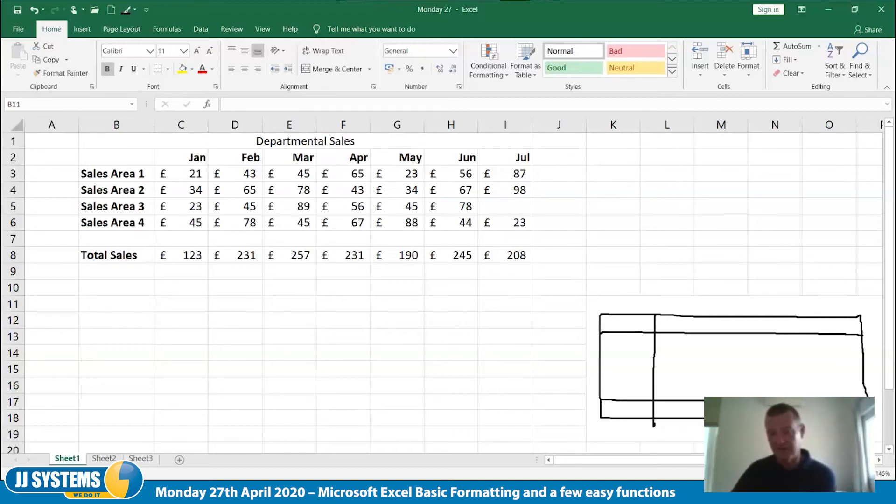
pyautogui.moveTo(608, 402); pyautogui.dragTo(803, 396)
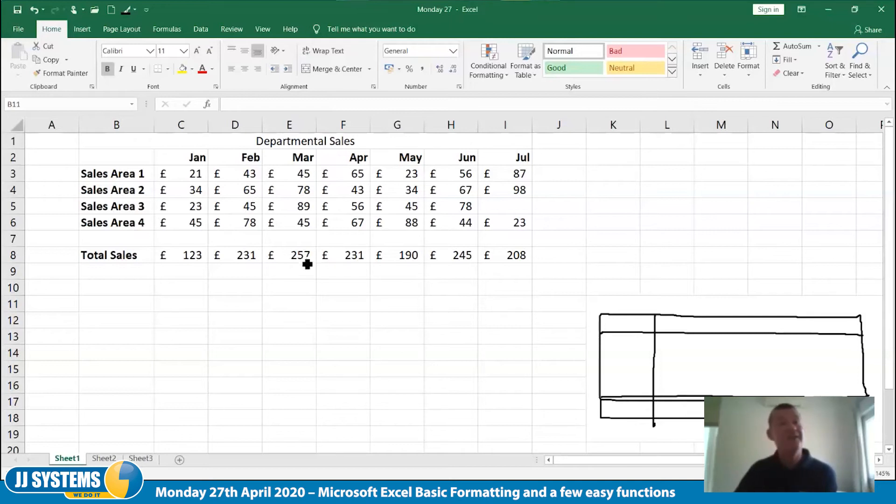
# Draw three dotted vertical column dividers across the main area of the sketched table
pyautogui.click(708, 318)
pyautogui.click(707, 344)
pyautogui.moveTo(708, 327); pyautogui.dragTo(709, 362)
pyautogui.click(709, 371)
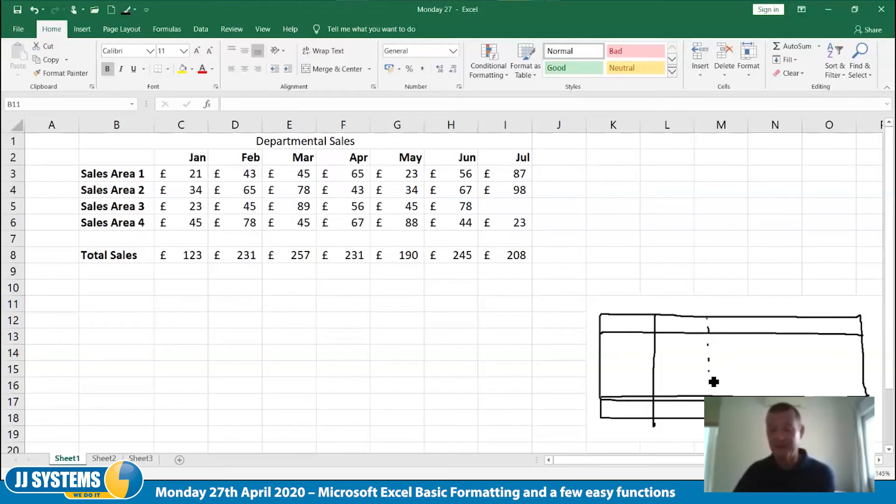
pyautogui.click(709, 384)
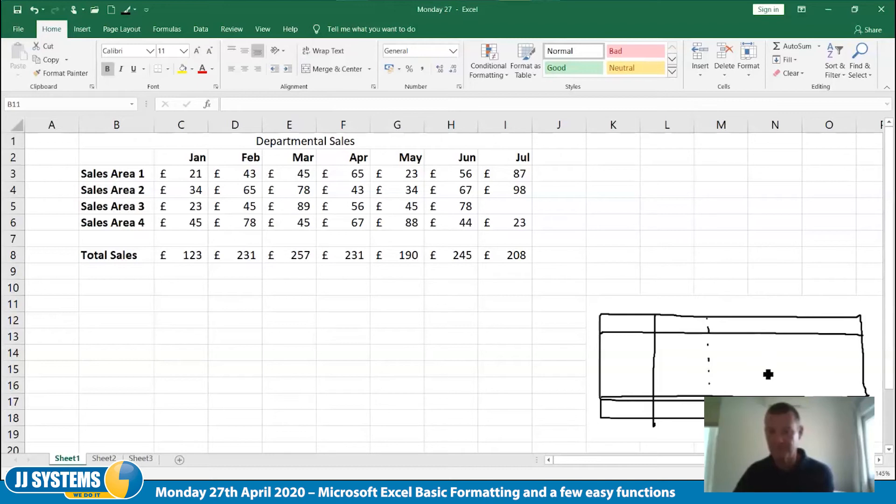
pyautogui.moveTo(763, 337); pyautogui.dragTo(763, 340)
pyautogui.moveTo(763, 366); pyautogui.dragTo(762, 370)
pyautogui.moveTo(764, 382); pyautogui.dragTo(764, 385)
pyautogui.moveTo(763, 393); pyautogui.dragTo(763, 396)
pyautogui.moveTo(815, 318); pyautogui.dragTo(815, 328)
pyautogui.click(815, 340)
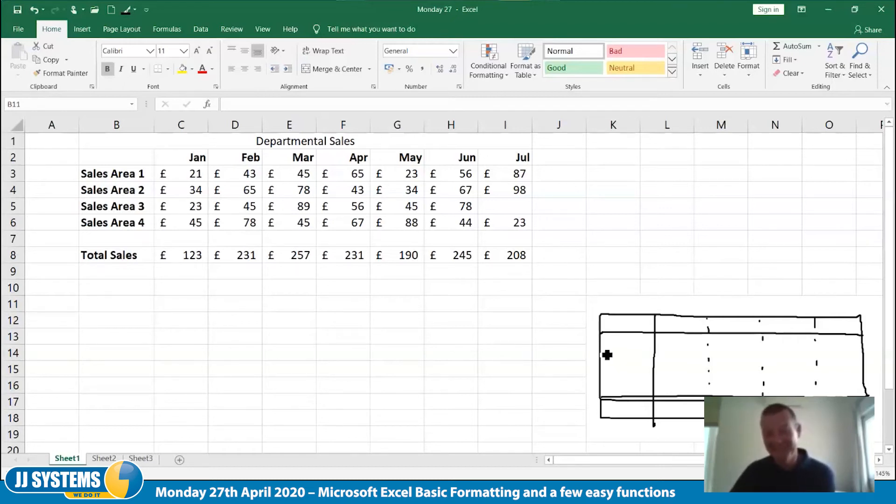
# Draw two dashed horizontal row dividers across the body of the sketched table
pyautogui.moveTo(614, 350); pyautogui.dragTo(622, 350)
pyautogui.moveTo(628, 349); pyautogui.dragTo(663, 348)
pyautogui.moveTo(671, 348); pyautogui.dragTo(700, 349)
pyautogui.moveTo(718, 349); pyautogui.dragTo(765, 351)
pyautogui.moveTo(802, 351); pyautogui.dragTo(807, 351)
pyautogui.moveTo(828, 351); pyautogui.dragTo(833, 352)
pyautogui.click(849, 351)
pyautogui.moveTo(605, 374); pyautogui.dragTo(673, 373)
pyautogui.moveTo(698, 373); pyautogui.dragTo(703, 373)
pyautogui.moveTo(725, 373); pyautogui.dragTo(763, 372)
pyautogui.moveTo(782, 373); pyautogui.dragTo(786, 372)
pyautogui.moveTo(805, 374); pyautogui.dragTo(808, 373)
pyautogui.click(854, 373)
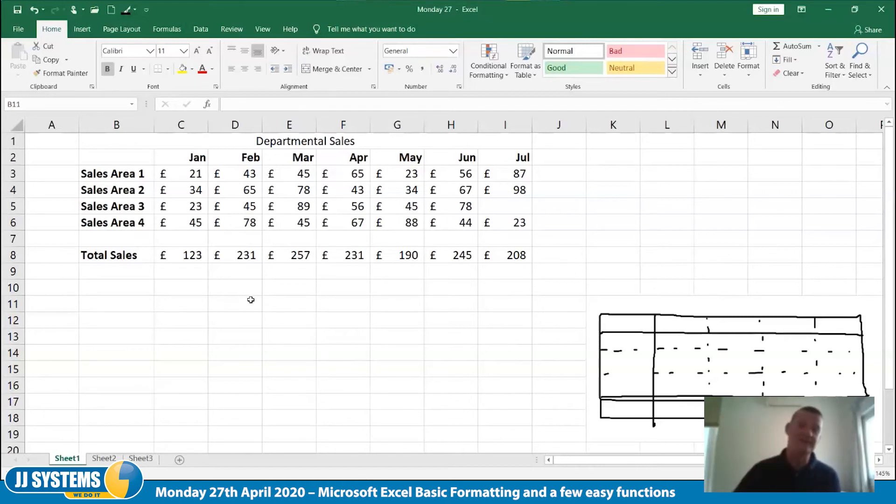
# Look through the available border options for cell B2 and for range B2:I6 without applying any
pyautogui.click(132, 158)
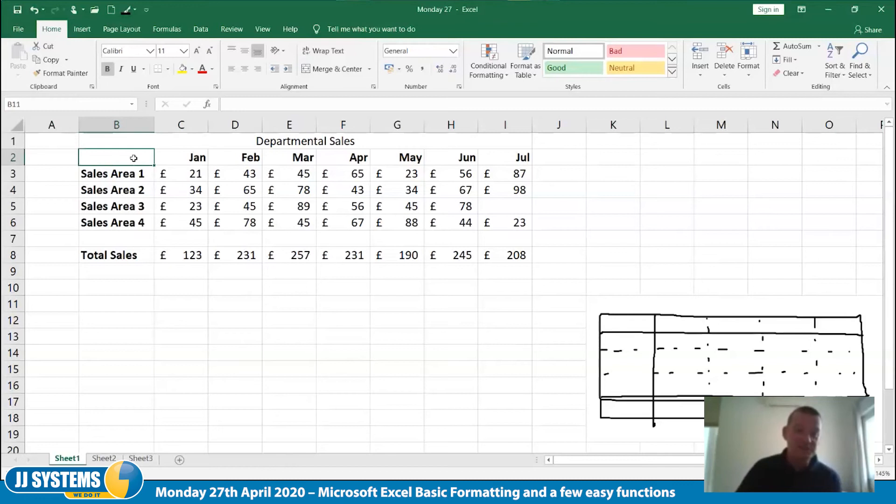
pyautogui.click(167, 70)
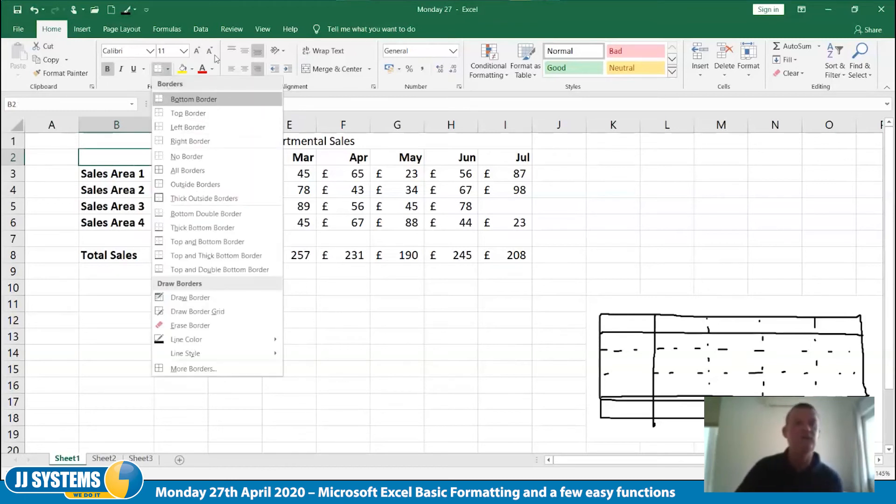
pyautogui.click(610, 167)
pyautogui.moveTo(136, 159); pyautogui.dragTo(513, 222)
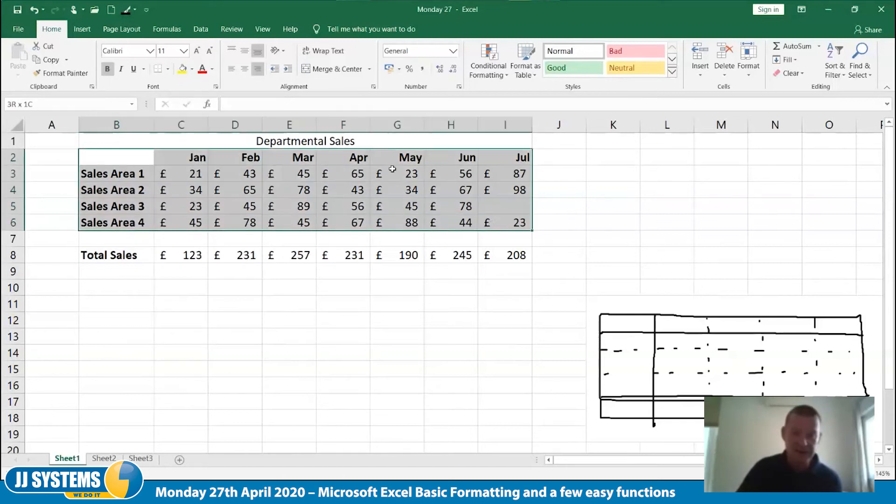
pyautogui.click(168, 69)
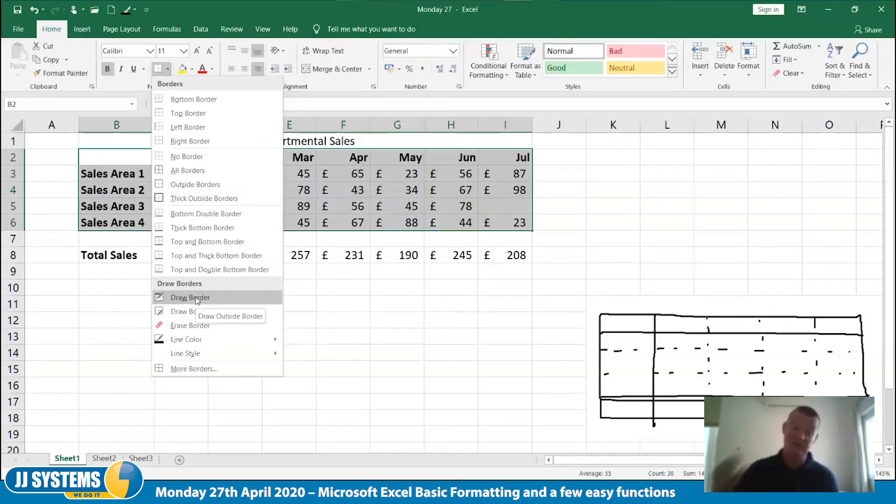
pyautogui.click(408, 363)
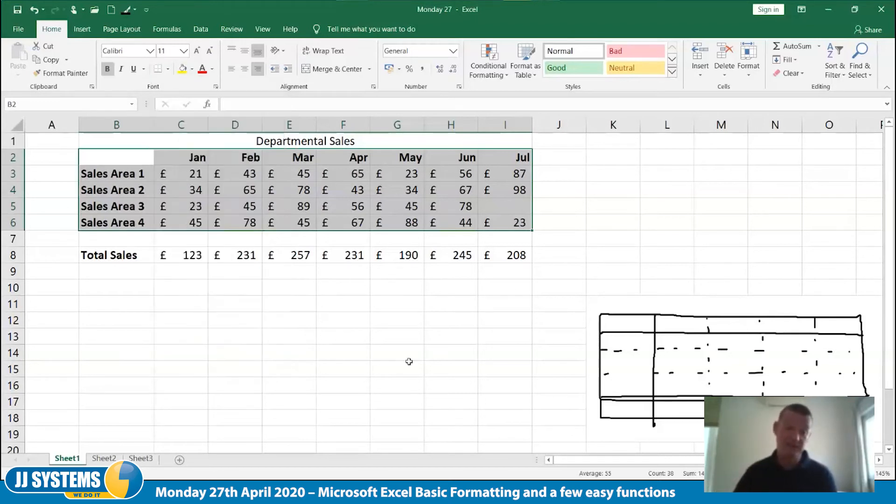
# Open the Border settings for range B2:I8, place the dialog clear of the table and choose the thick solid line style
pyautogui.click(115, 156)
pyautogui.moveTo(115, 156); pyautogui.dragTo(509, 256)
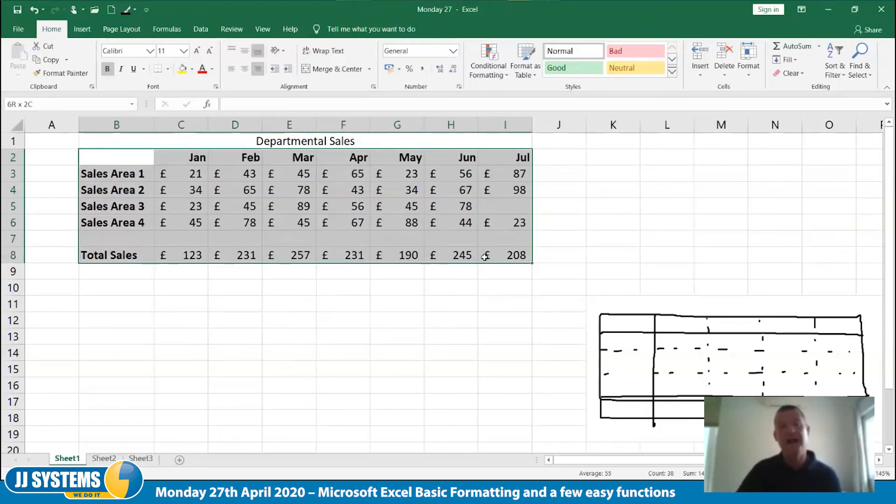
pyautogui.rightClick(276, 190)
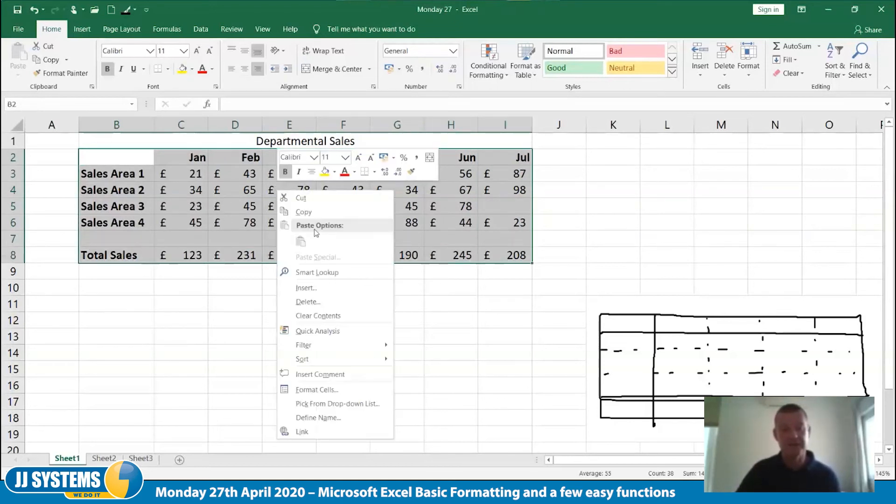
pyautogui.click(339, 395)
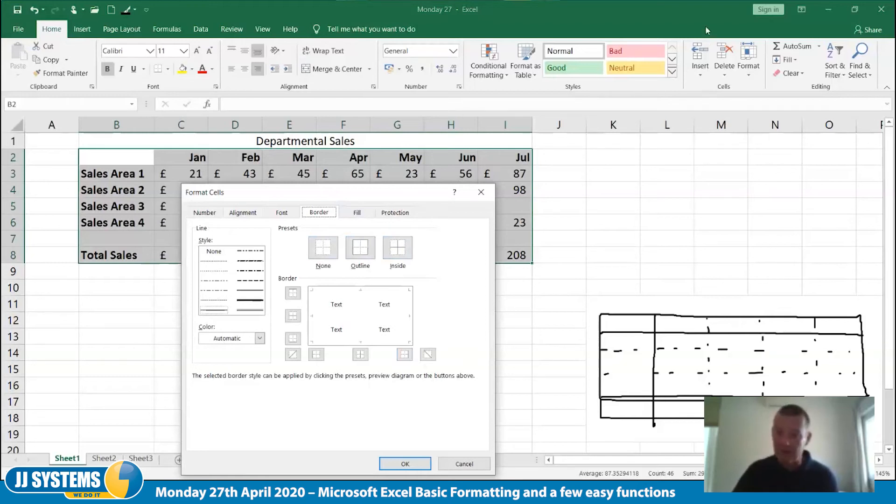
pyautogui.moveTo(331, 192); pyautogui.dragTo(706, 24)
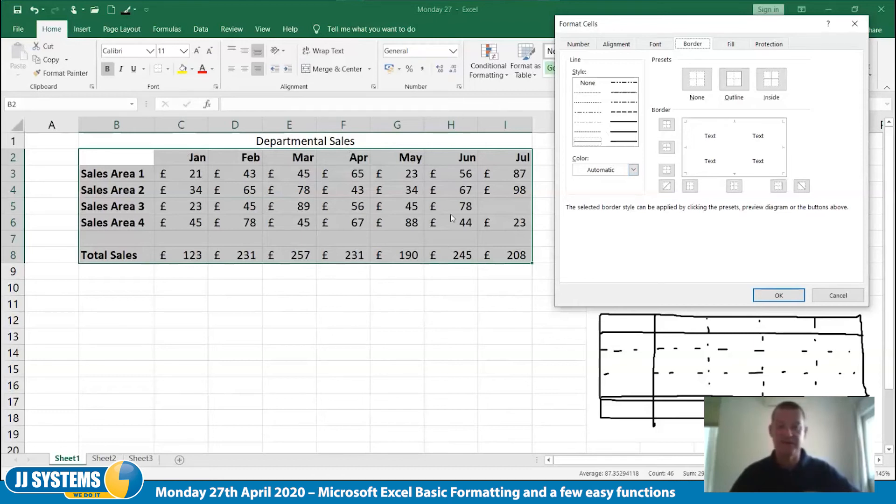
pyautogui.click(624, 136)
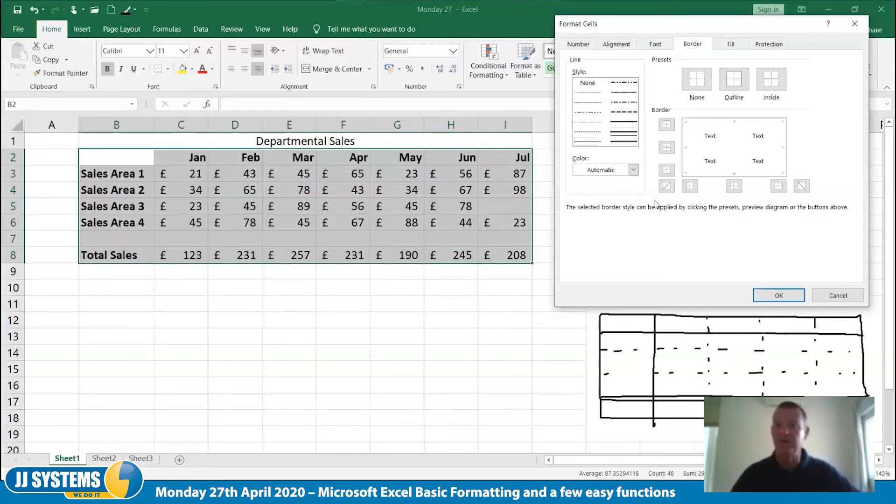
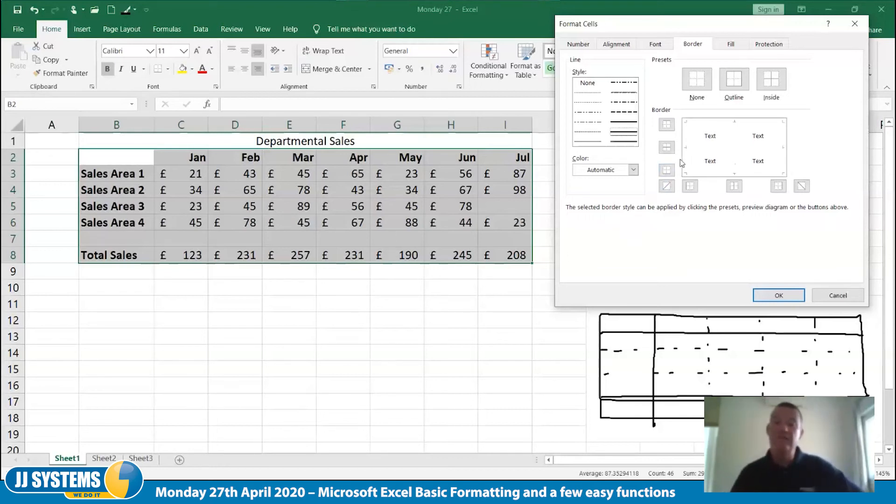
# Add the thick solid border to all four outer edges of range B2:I8
pyautogui.click(707, 124)
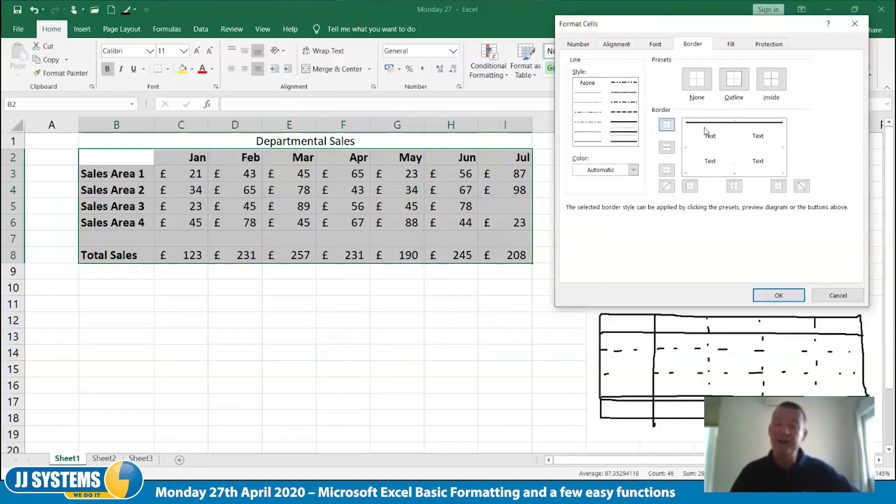
pyautogui.click(779, 187)
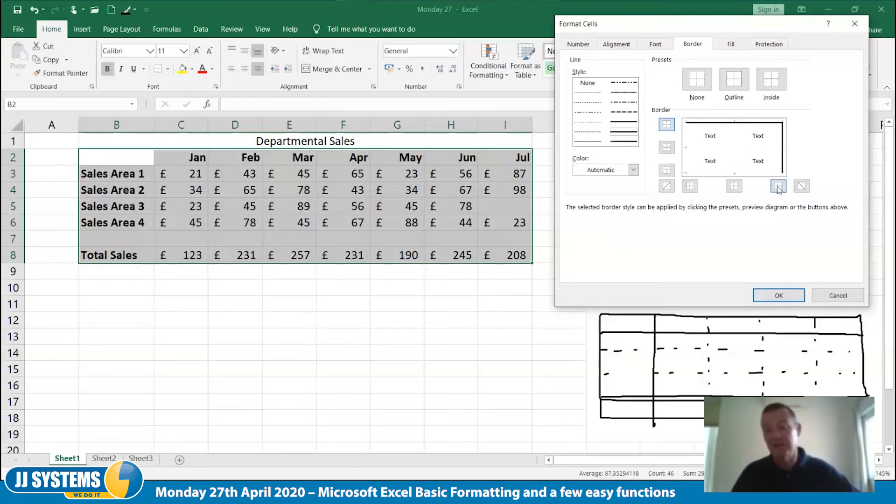
pyautogui.click(752, 173)
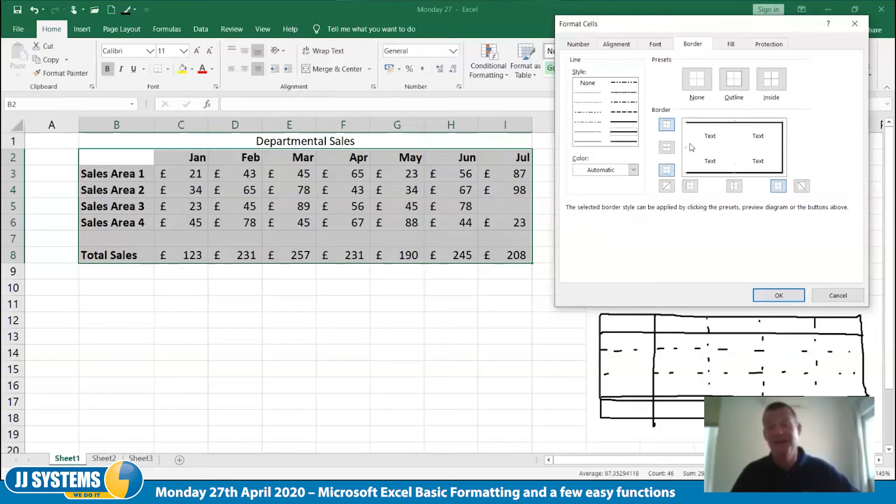
pyautogui.click(690, 185)
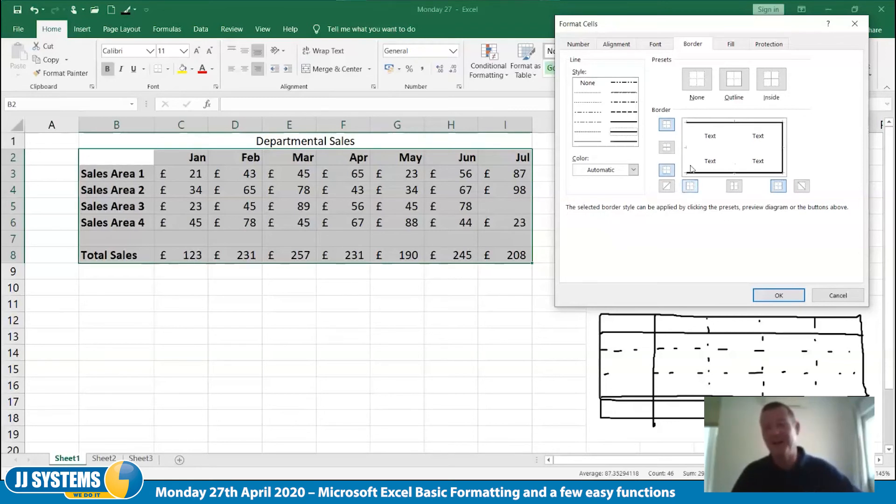
pyautogui.click(690, 190)
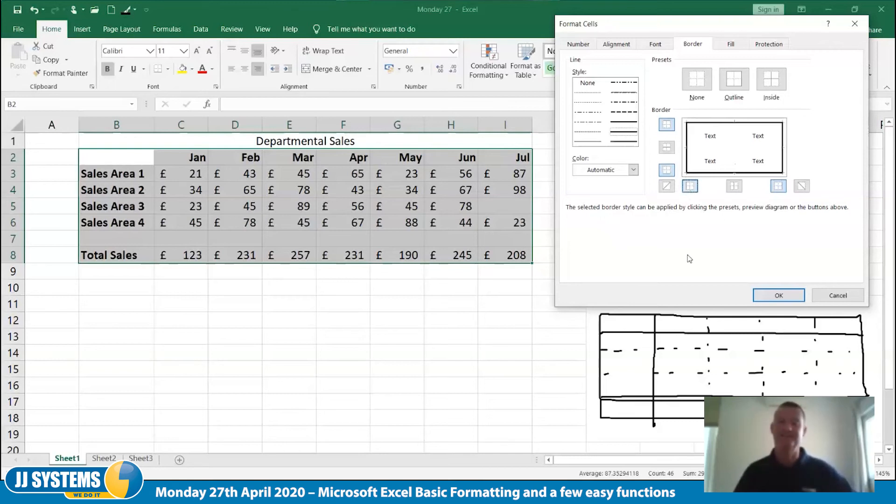
pyautogui.click(691, 193)
pyautogui.click(688, 190)
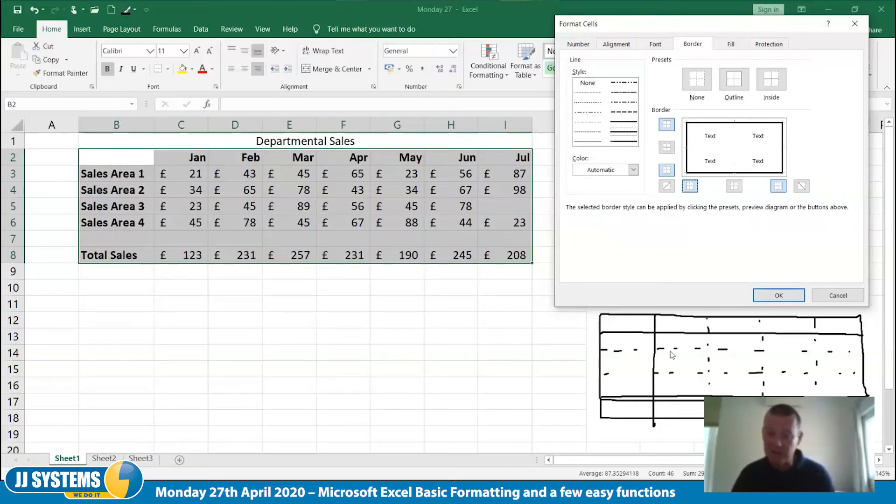
# Add dotted vertical and horizontal inside borders to B2:I8 and apply the border settings
pyautogui.click(590, 103)
pyautogui.click(737, 135)
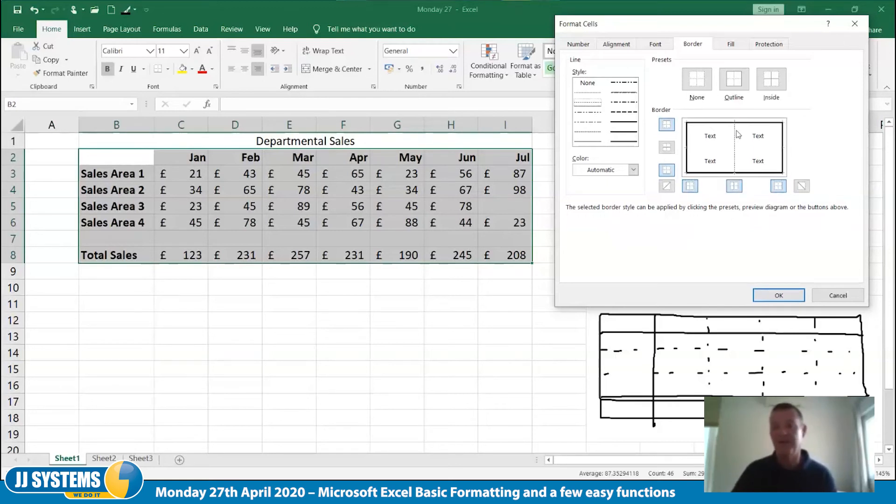
pyautogui.click(704, 148)
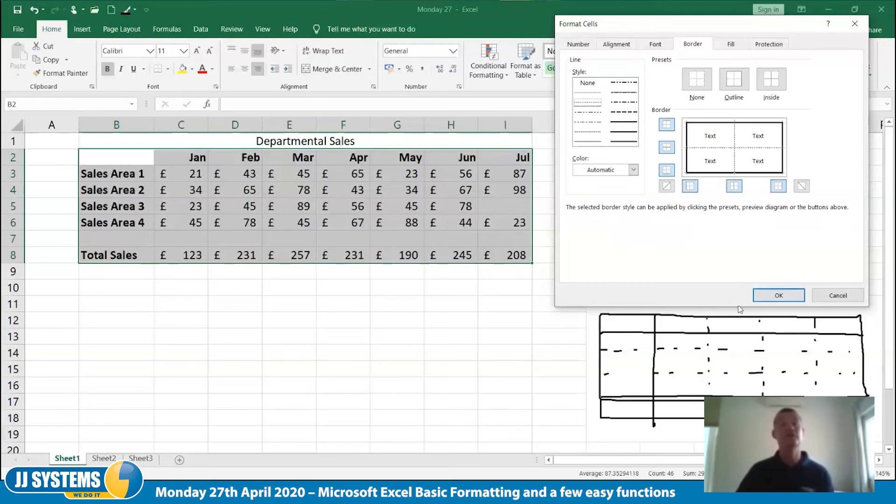
pyautogui.click(761, 297)
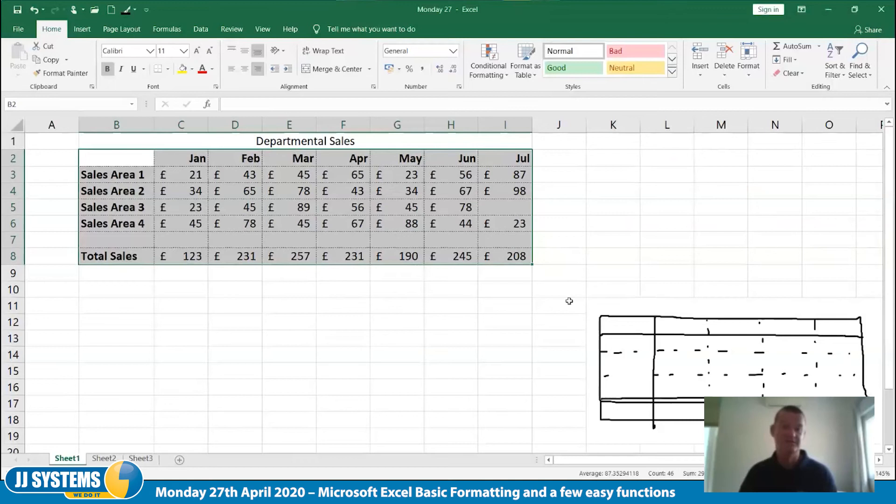
pyautogui.click(277, 309)
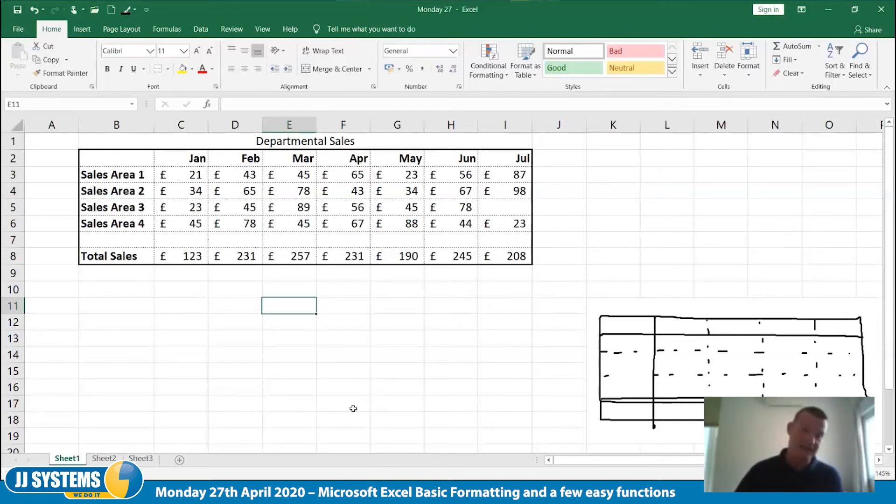
# Hide the worksheet gridlines so that only the table's own borders show
pyautogui.click(268, 31)
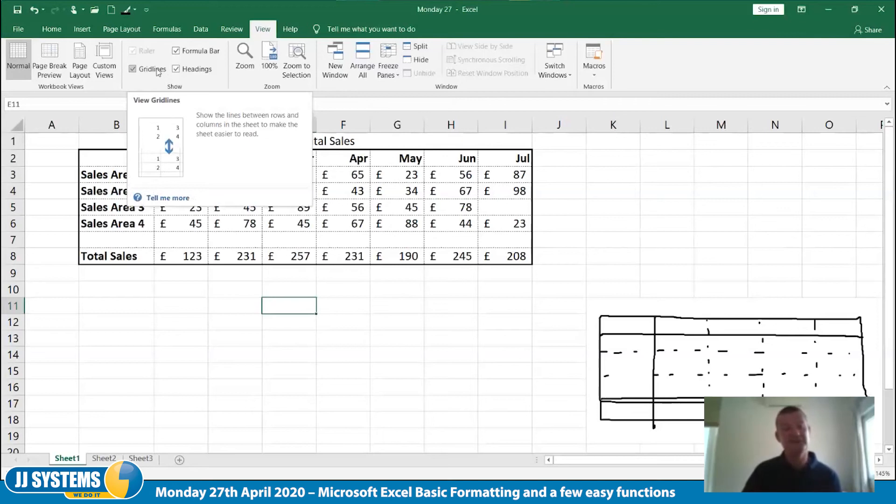
pyautogui.click(133, 68)
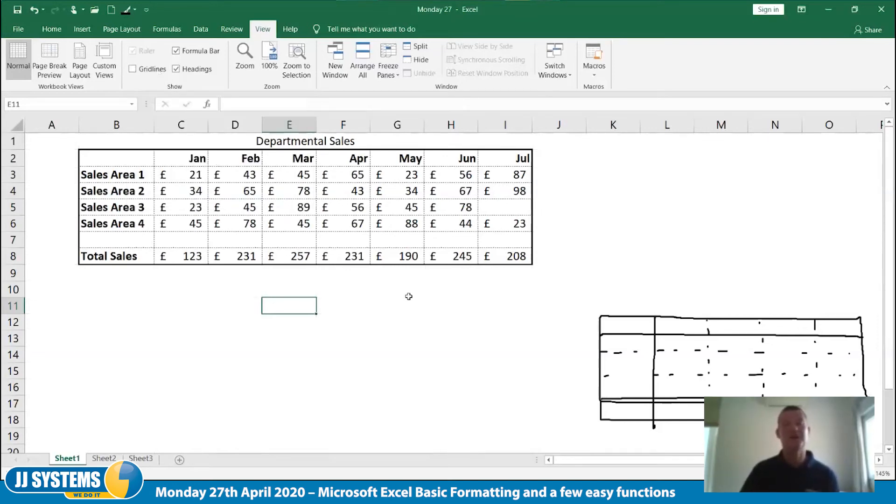
pyautogui.click(147, 72)
pyautogui.click(155, 72)
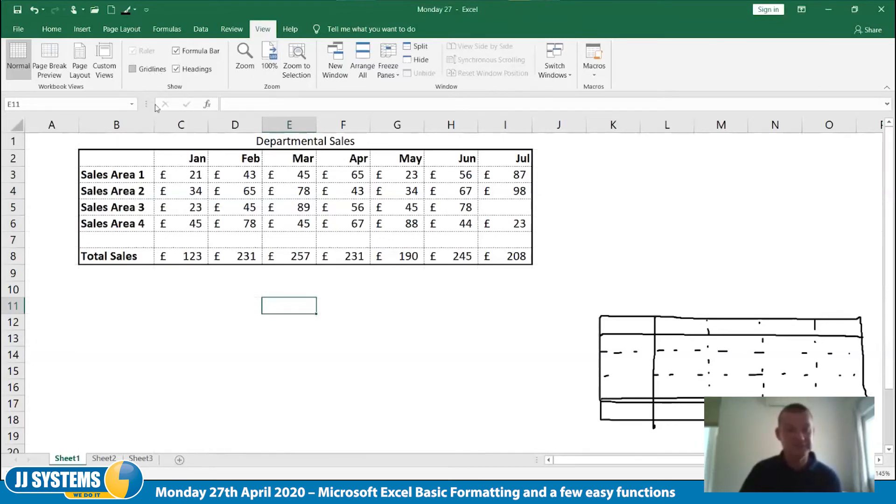
# Give the month header row B2:I2 a thin solid bottom border
pyautogui.click(51, 29)
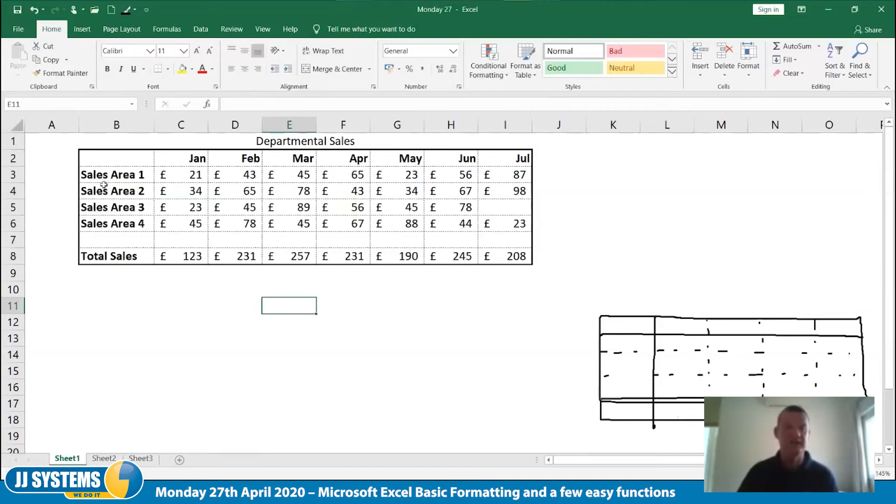
pyautogui.moveTo(94, 157); pyautogui.dragTo(501, 160)
pyautogui.rightClick(502, 160)
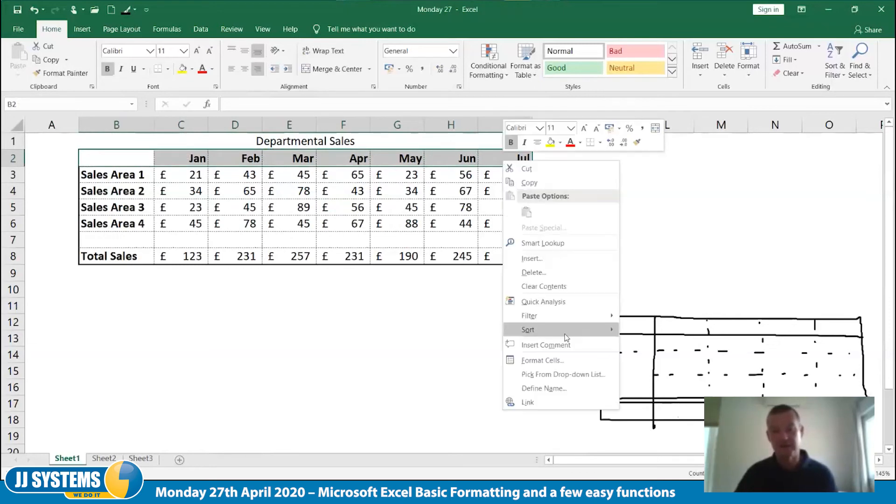
pyautogui.click(566, 358)
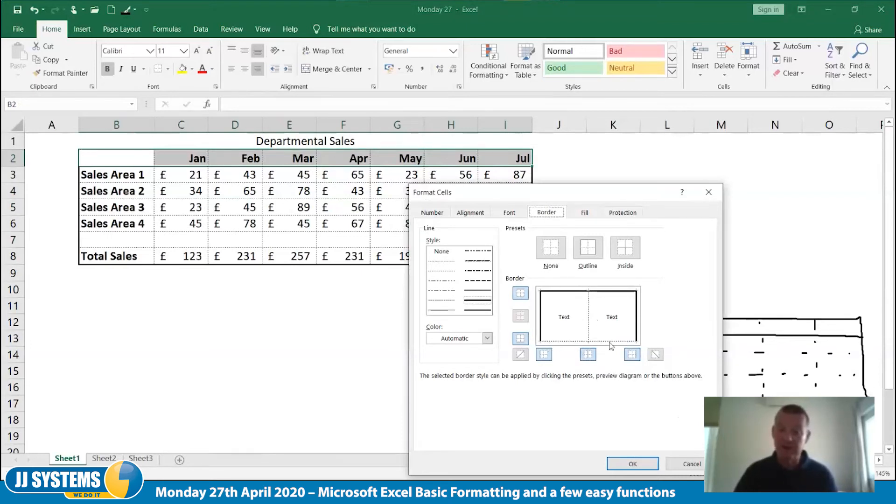
pyautogui.click(440, 312)
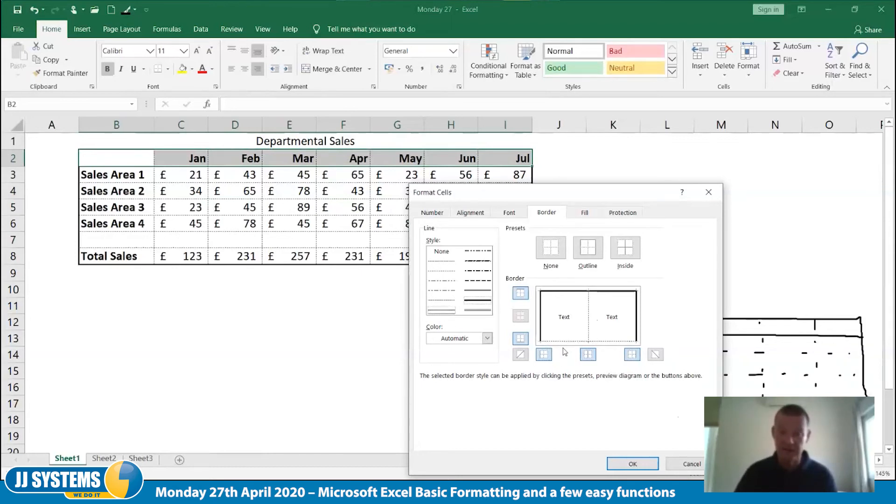
pyautogui.click(632, 464)
pyautogui.click(397, 372)
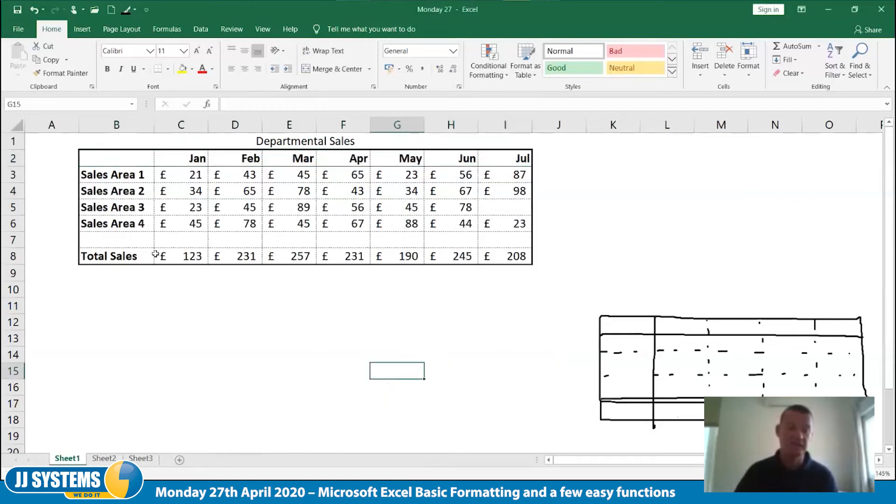
# Give the Total Sales row B8:I8 a double-line top border
pyautogui.moveTo(104, 256); pyautogui.dragTo(503, 255)
pyautogui.rightClick(503, 257)
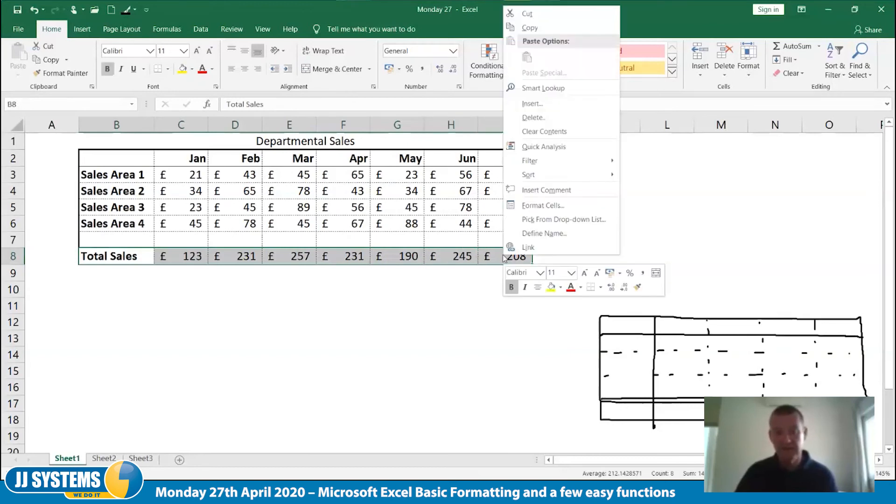
pyautogui.click(557, 205)
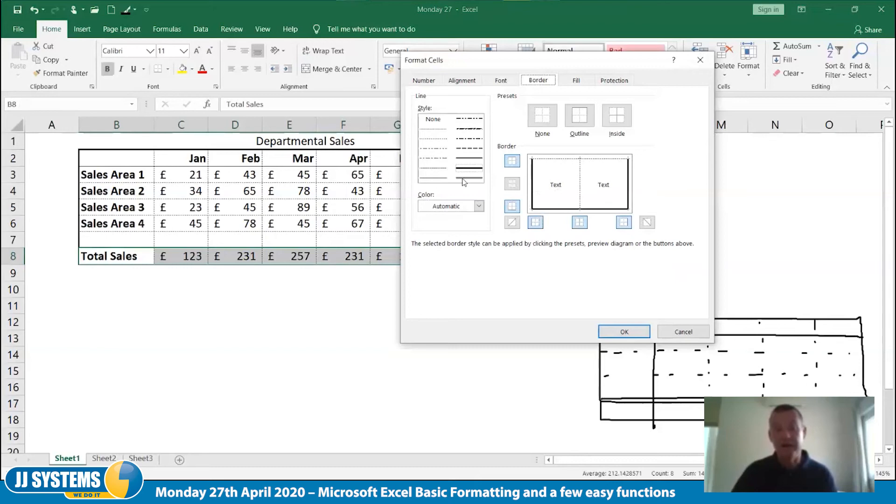
pyautogui.click(549, 160)
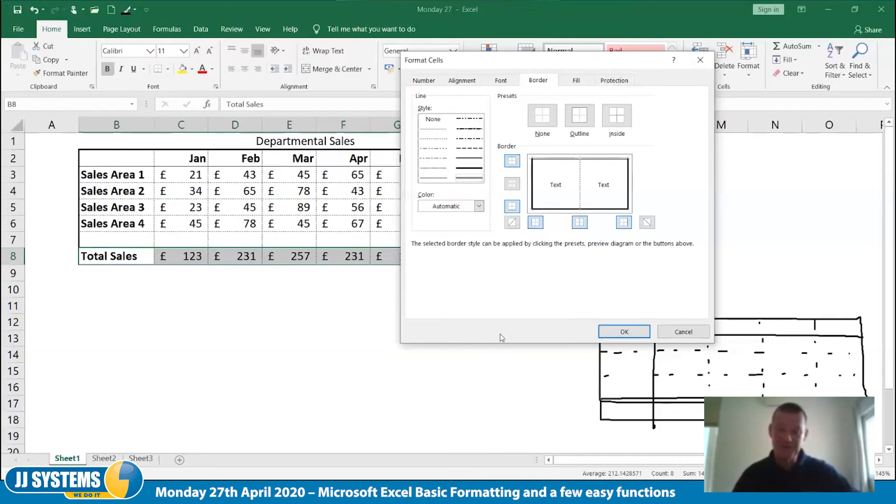
pyautogui.click(624, 332)
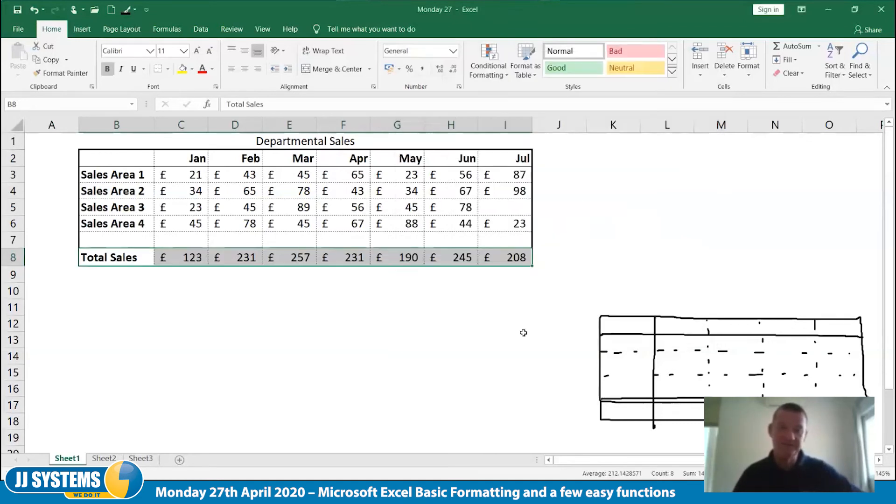
pyautogui.click(306, 336)
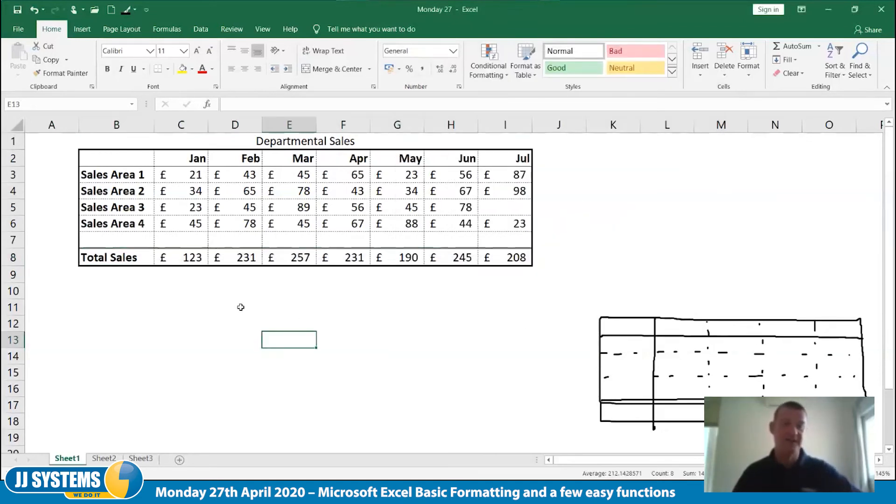
# Give the row-label cells B2:B8 a thin solid border along their right edge
pyautogui.click(112, 161)
pyautogui.moveTo(112, 161); pyautogui.dragTo(114, 257)
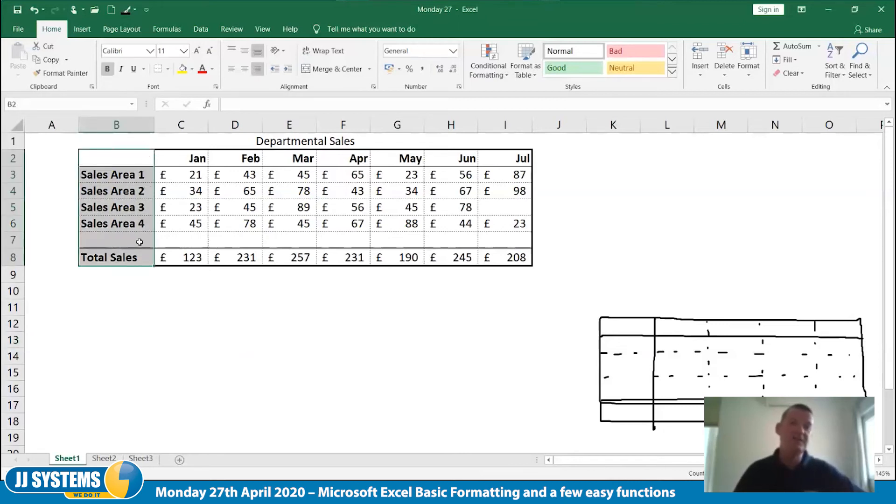
pyautogui.rightClick(115, 236)
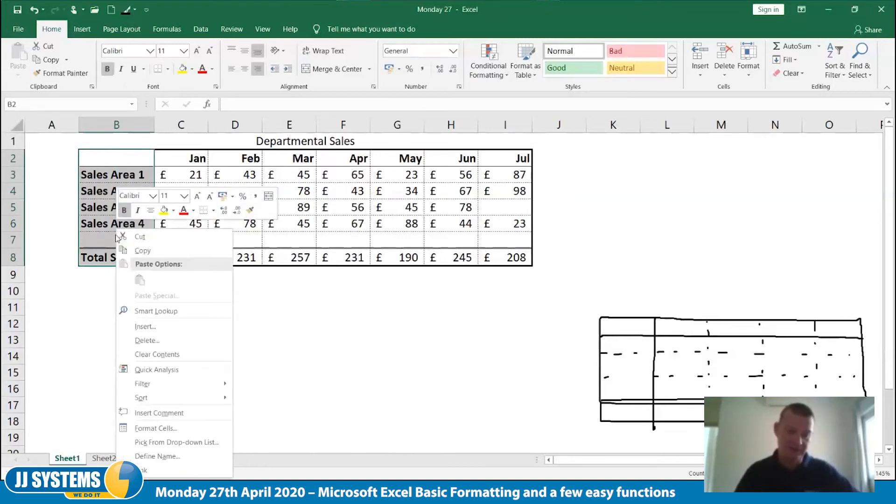
pyautogui.click(170, 430)
pyautogui.moveTo(154, 199); pyautogui.dragTo(666, 118)
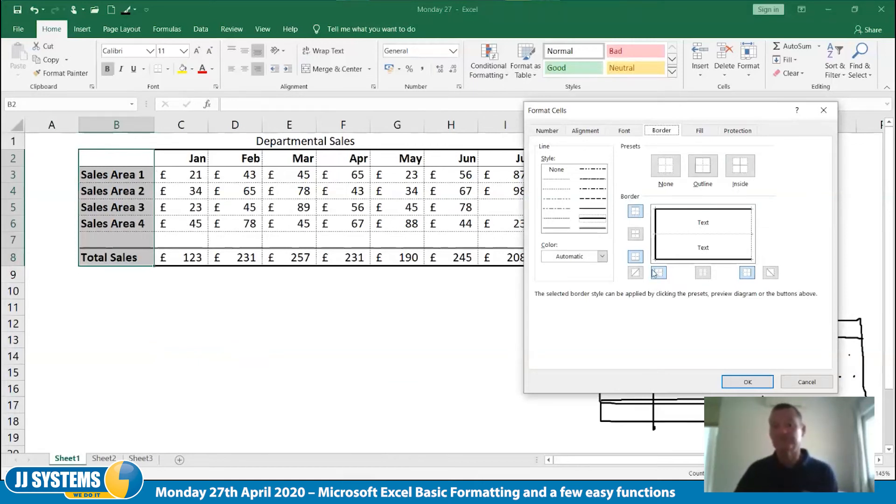
pyautogui.click(558, 229)
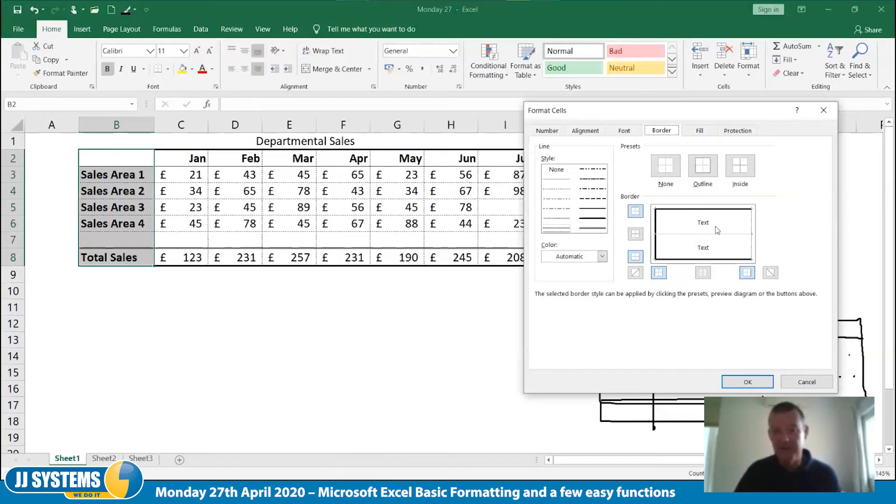
pyautogui.click(751, 226)
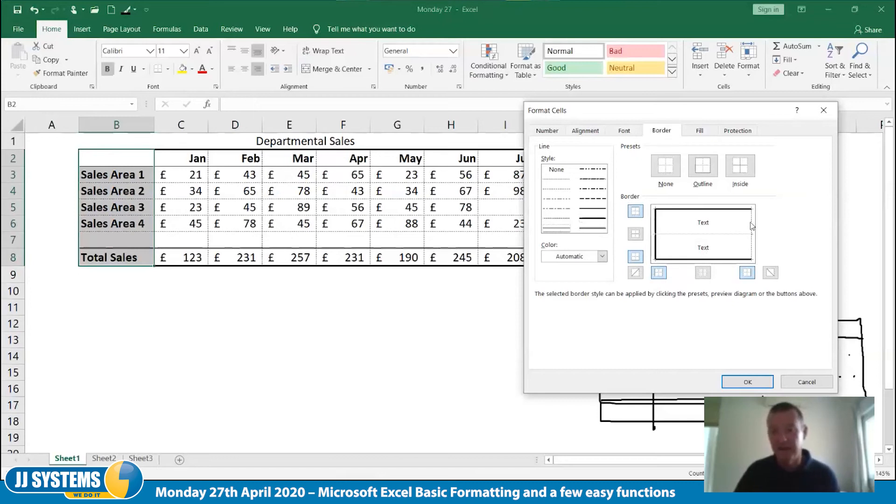
pyautogui.click(748, 382)
pyautogui.click(450, 360)
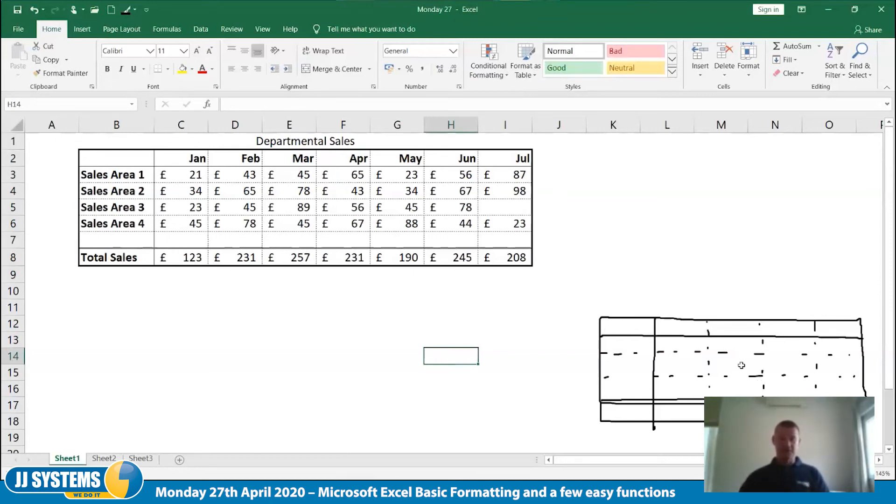
# Delete the outer outline and the horizontal header divider from the hand-drawn table sketch
pyautogui.click(632, 323)
pyautogui.press('Delete')
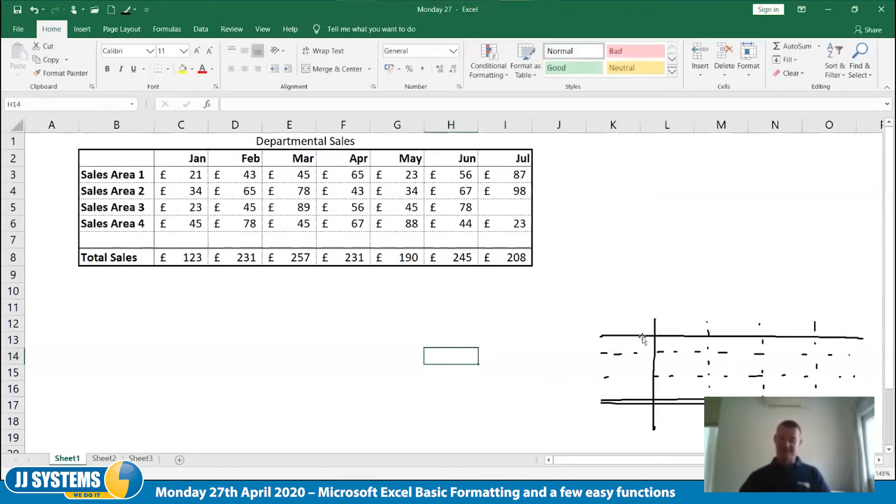
pyautogui.click(644, 336)
pyautogui.press('Delete')
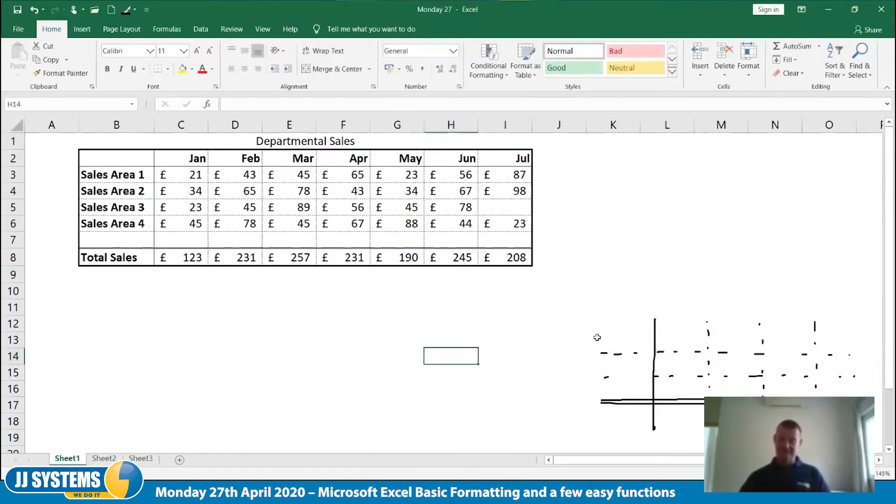
# Delete the long piece of the upper dashed row divider and the solid vertical label-column divider from the sketch
pyautogui.click(634, 355)
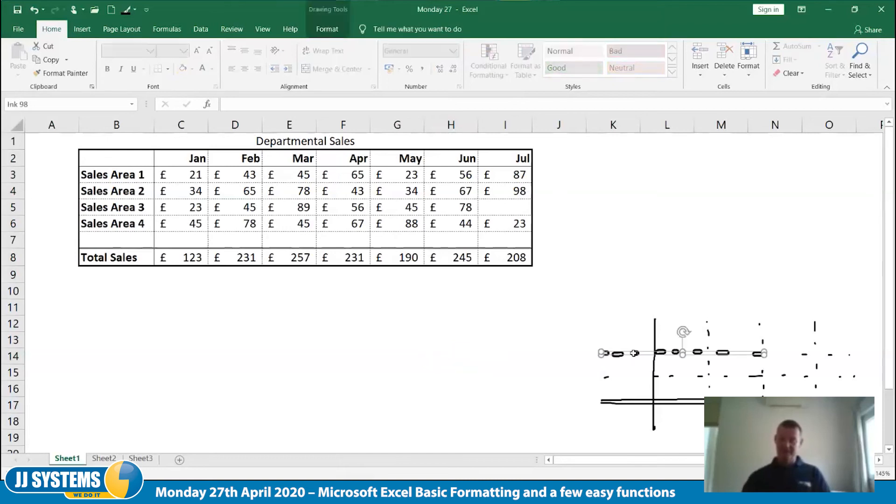
pyautogui.press('Delete')
pyautogui.click(647, 352)
pyautogui.press('Delete')
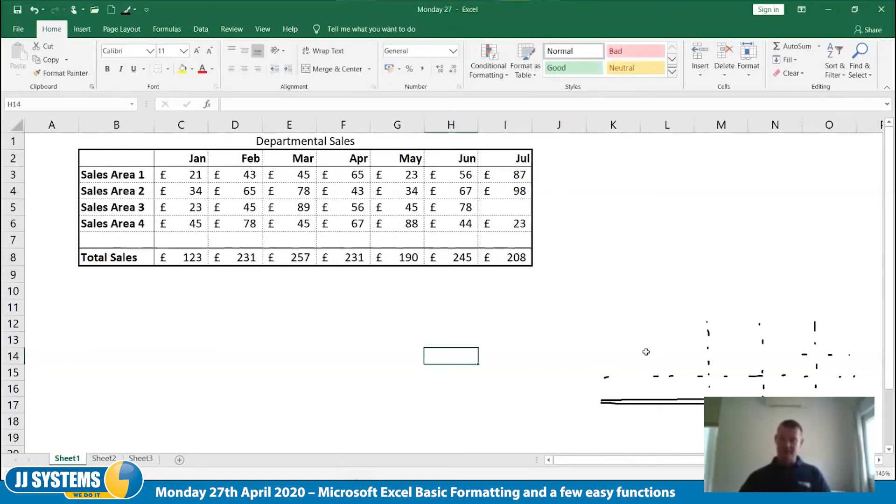
# Delete both lines of the double total divider from the sketch
pyautogui.click(623, 400)
pyautogui.press('Delete')
pyautogui.click(626, 405)
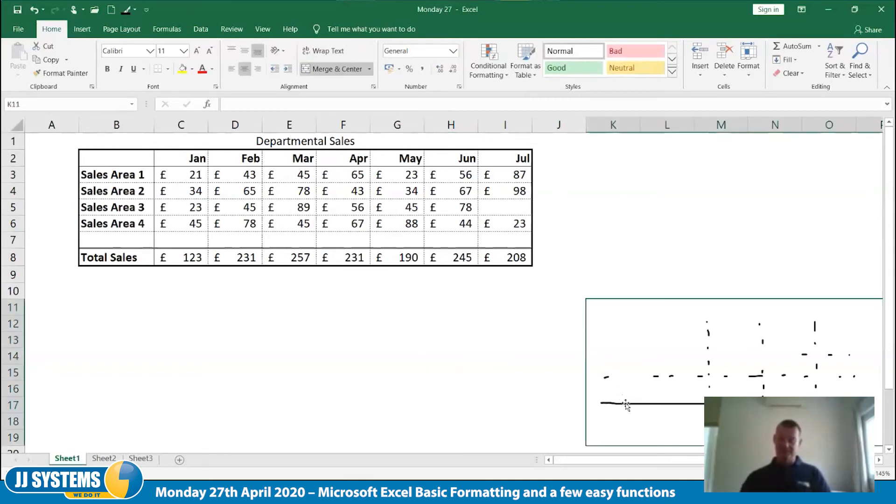
pyautogui.click(625, 403)
pyautogui.press('Delete')
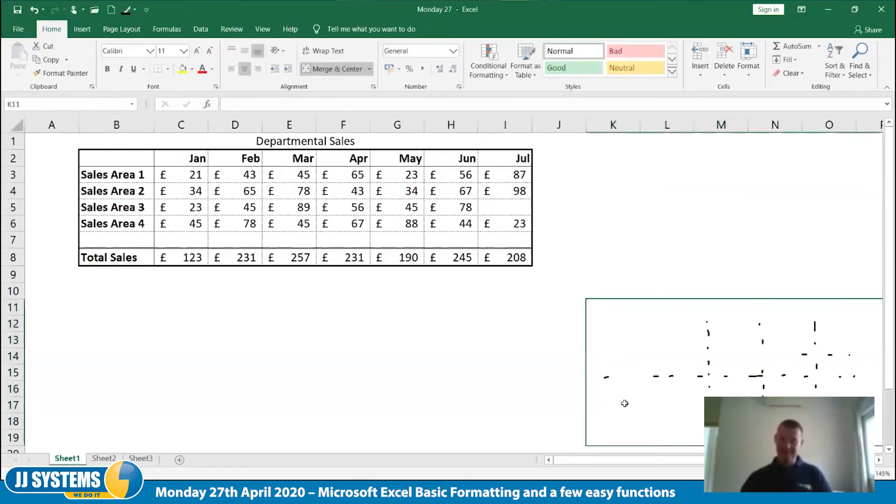
# Delete columns K to O twice, where the remaining dashed strokes of the hand-drawn sketch lie
pyautogui.moveTo(574, 123); pyautogui.dragTo(831, 133)
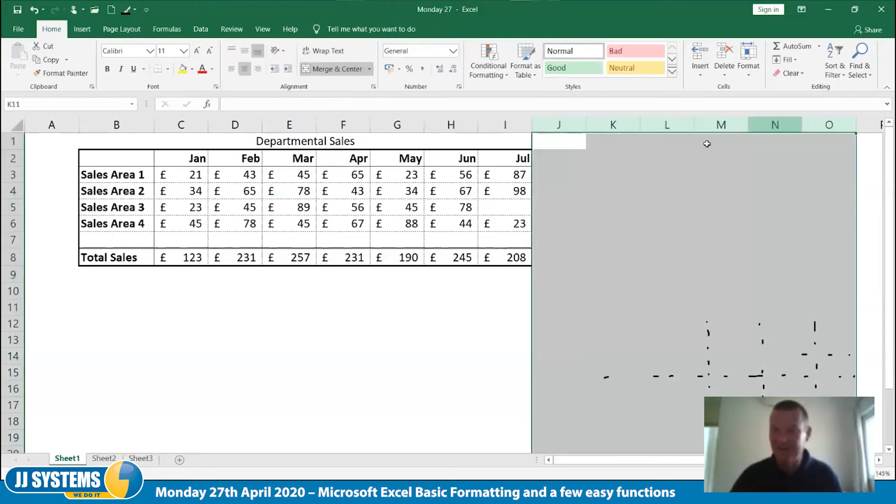
pyautogui.click(665, 170)
pyautogui.moveTo(616, 124); pyautogui.dragTo(835, 124)
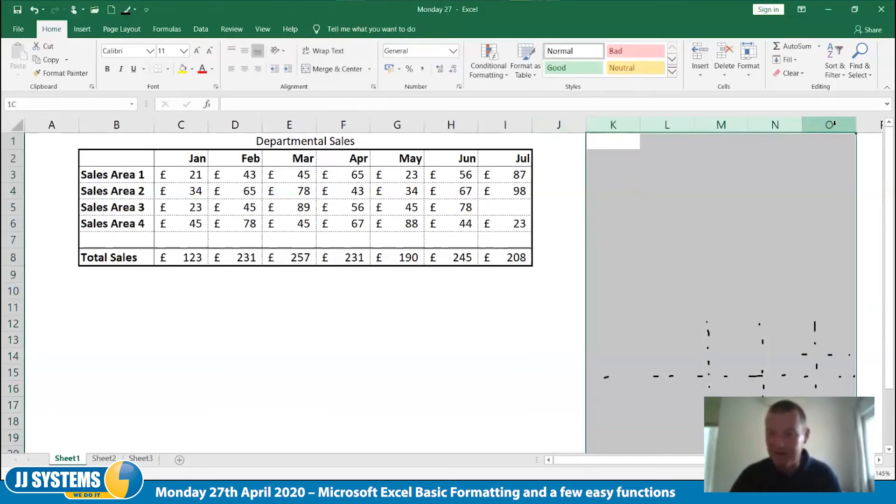
pyautogui.rightClick(834, 125)
pyautogui.click(801, 222)
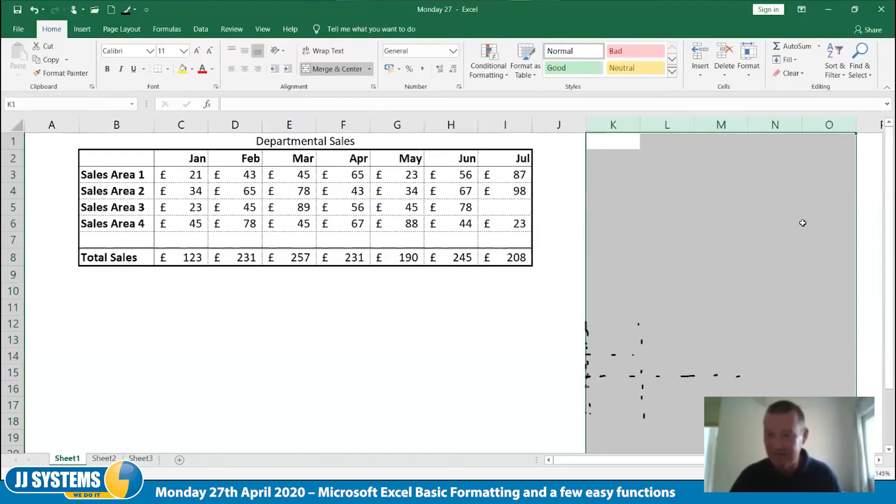
pyautogui.rightClick(721, 125)
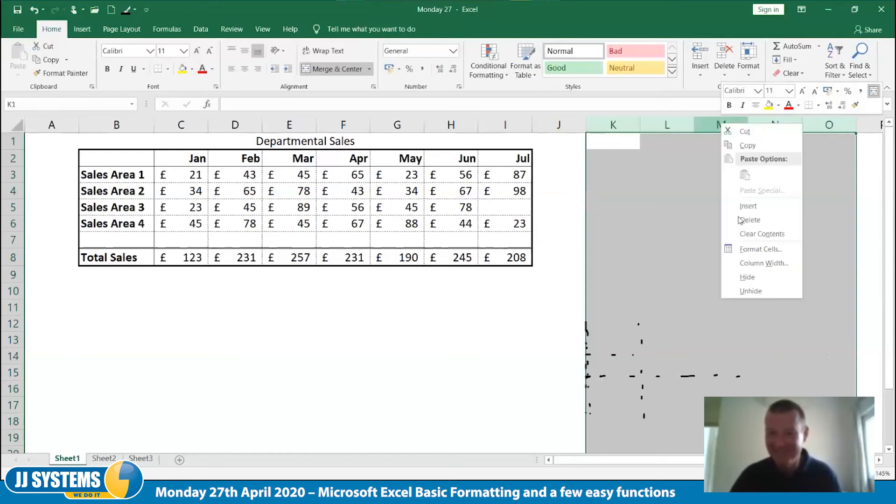
pyautogui.click(746, 220)
pyautogui.click(722, 294)
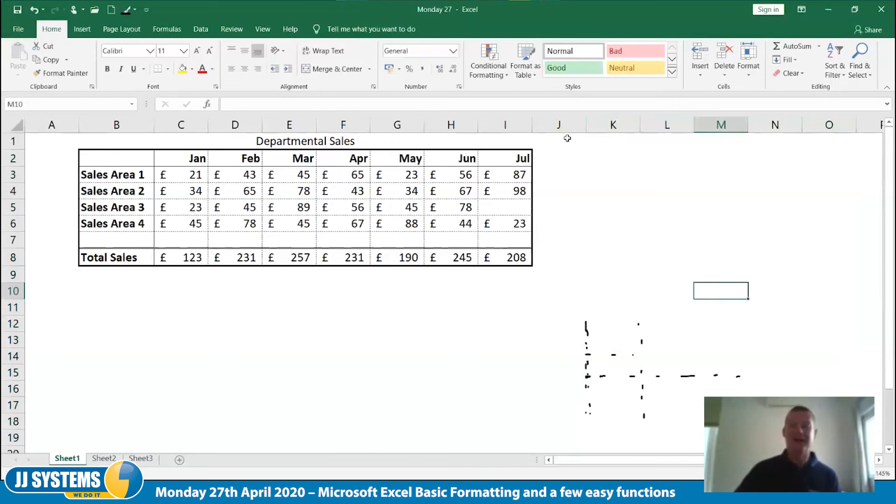
# Insert blank columns from column K onward to push the leftover sketch strokes away from the sales table
pyautogui.moveTo(606, 126); pyautogui.dragTo(847, 124)
pyautogui.rightClick(845, 126)
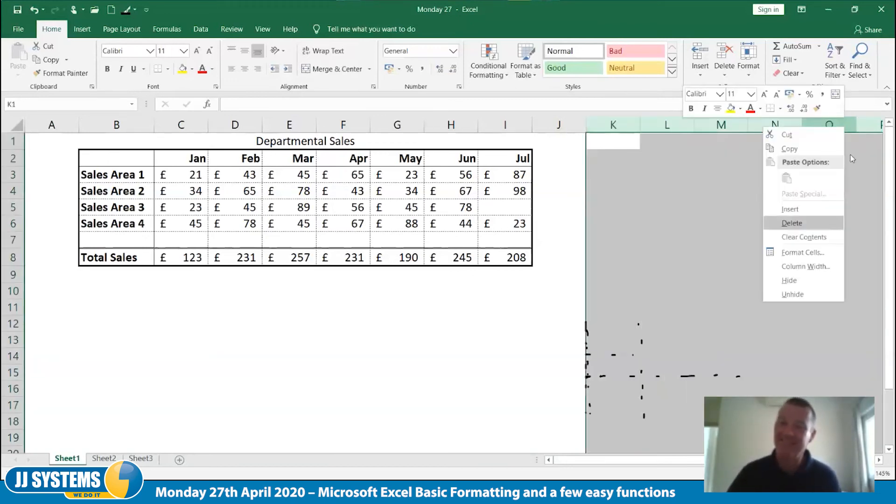
pyautogui.click(809, 209)
pyautogui.click(724, 280)
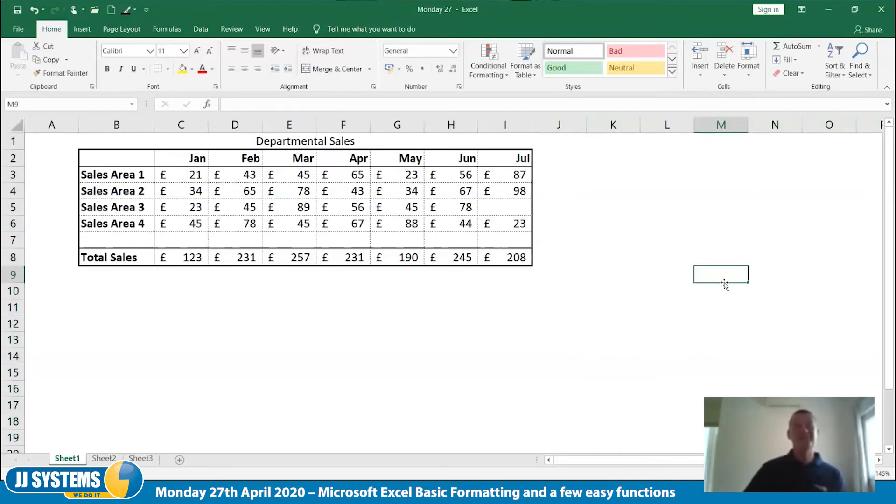
pyautogui.click(334, 422)
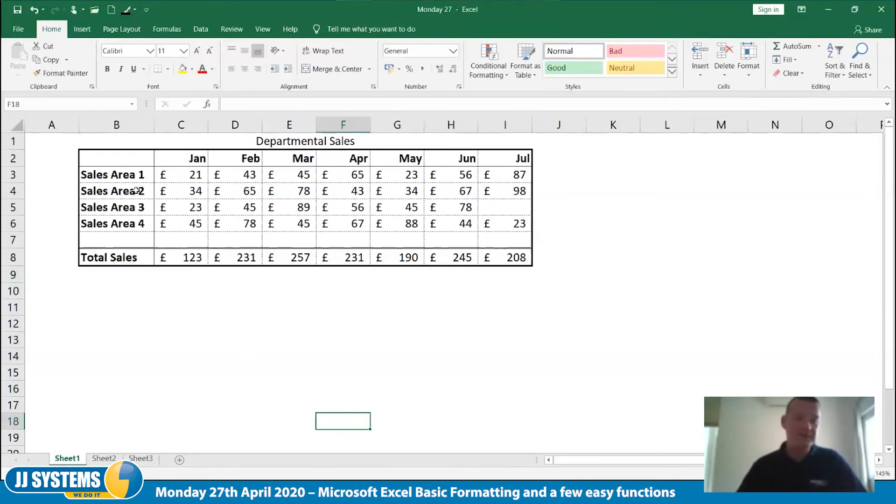
# Fill the label cells B2:B8 and the month headings C2:I2 with the 12.5% Gray pattern style
pyautogui.moveTo(109, 159); pyautogui.dragTo(109, 256)
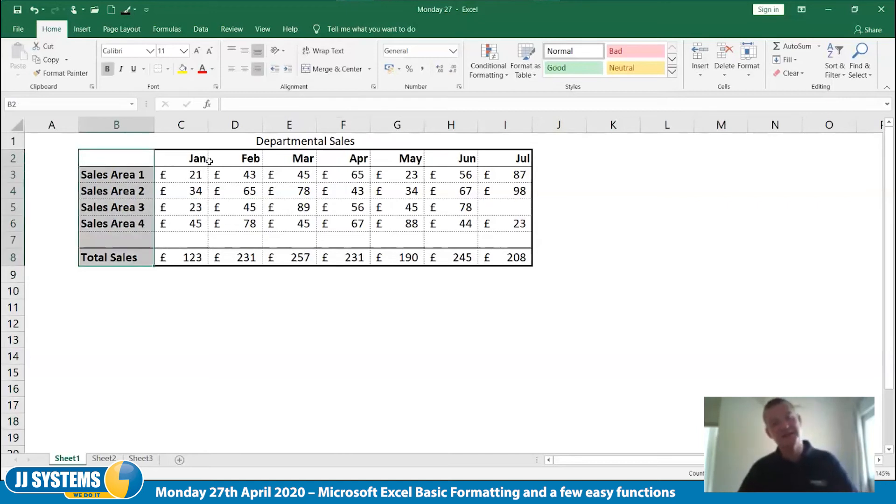
pyautogui.keyDown('ctrl'); pyautogui.click(184, 159); pyautogui.keyUp('ctrl')
pyautogui.moveTo(185, 159); pyautogui.dragTo(486, 152)
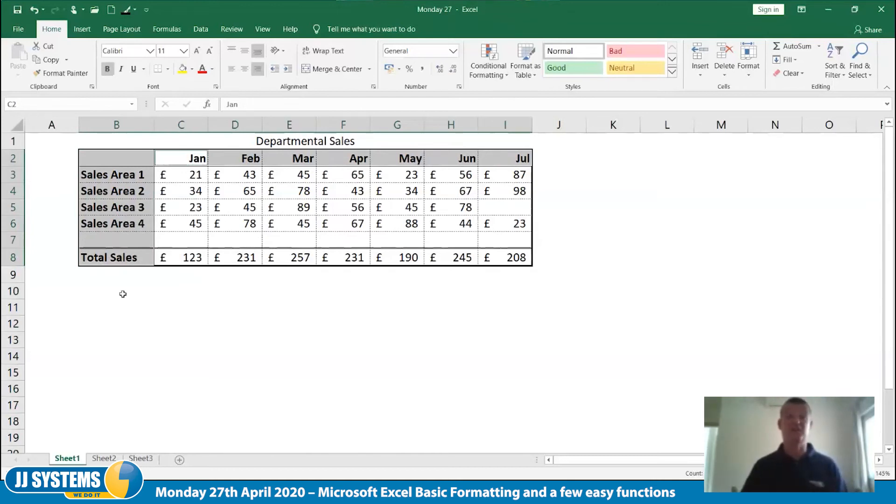
pyautogui.rightClick(129, 233)
pyautogui.click(194, 428)
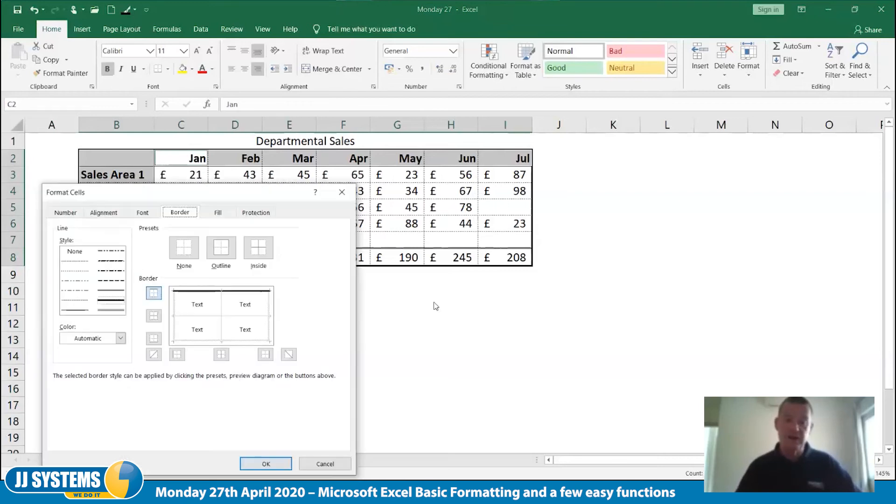
pyautogui.moveTo(188, 191); pyautogui.dragTo(624, 81)
pyautogui.click(681, 170)
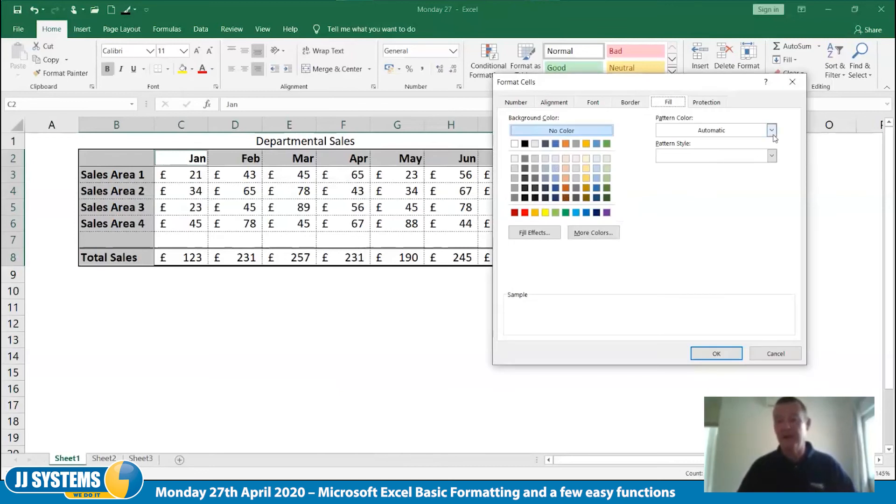
pyautogui.click(772, 156)
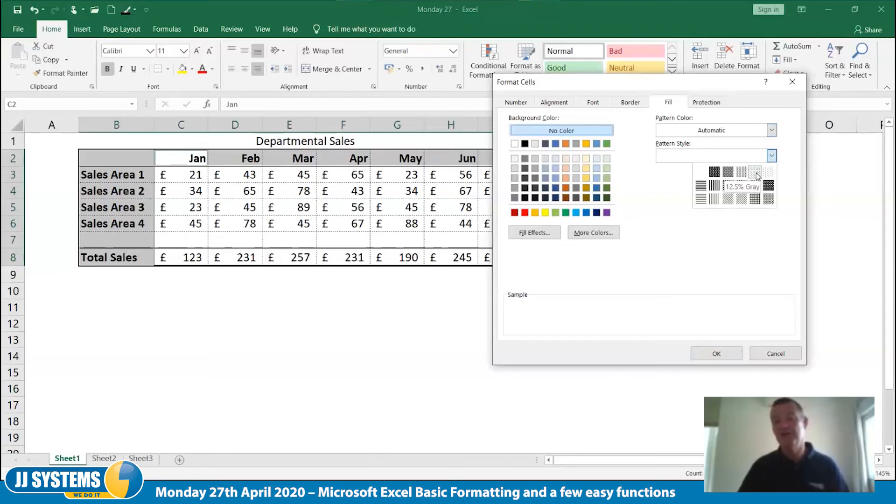
pyautogui.click(756, 173)
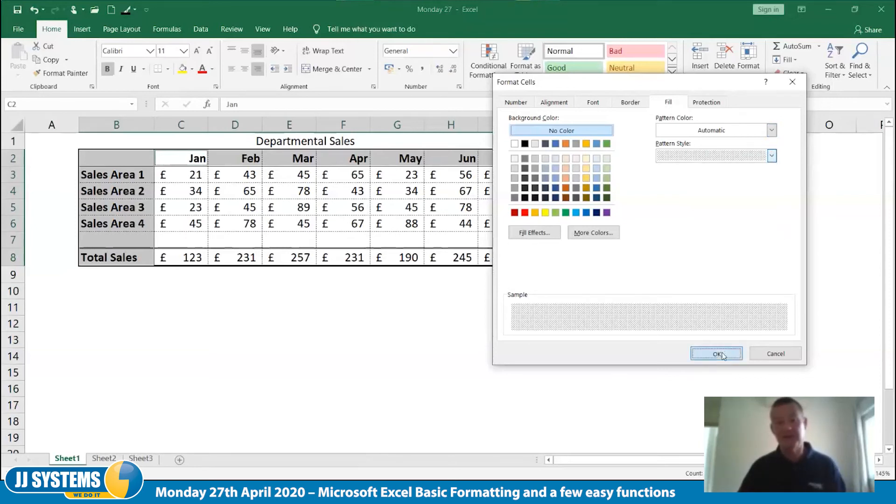
pyautogui.click(717, 354)
pyautogui.click(485, 353)
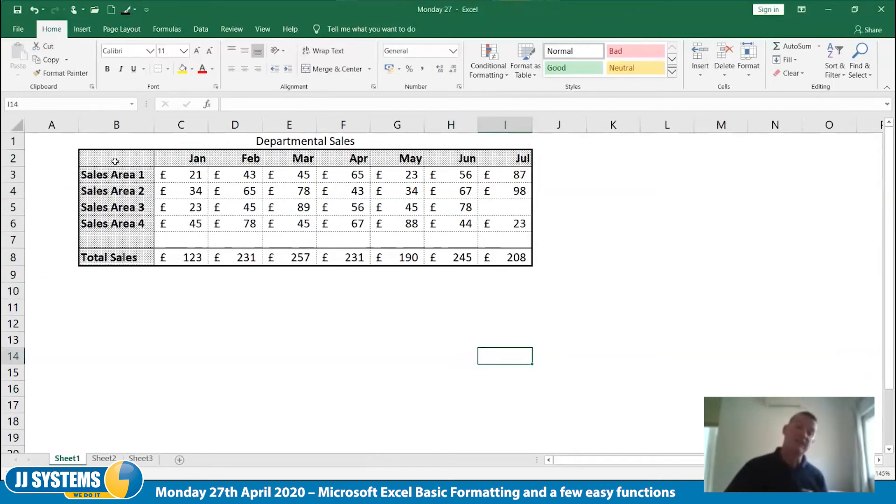
# Fill the header row B2:I2 and the Total Sales row B8:I8 with a custom light pink background colour
pyautogui.moveTo(115, 161); pyautogui.dragTo(525, 162)
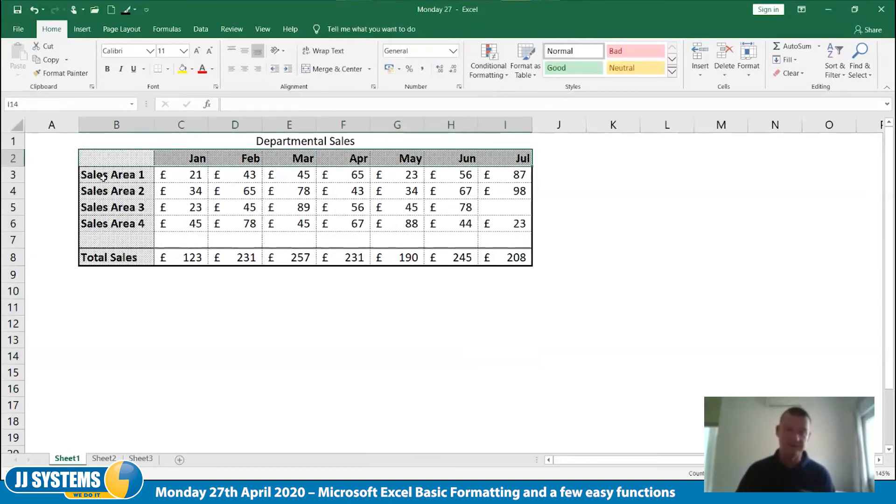
pyautogui.keyDown('ctrl'); pyautogui.click(107, 255); pyautogui.keyUp('ctrl')
pyautogui.moveTo(215, 258); pyautogui.dragTo(516, 256)
pyautogui.rightClick(519, 259)
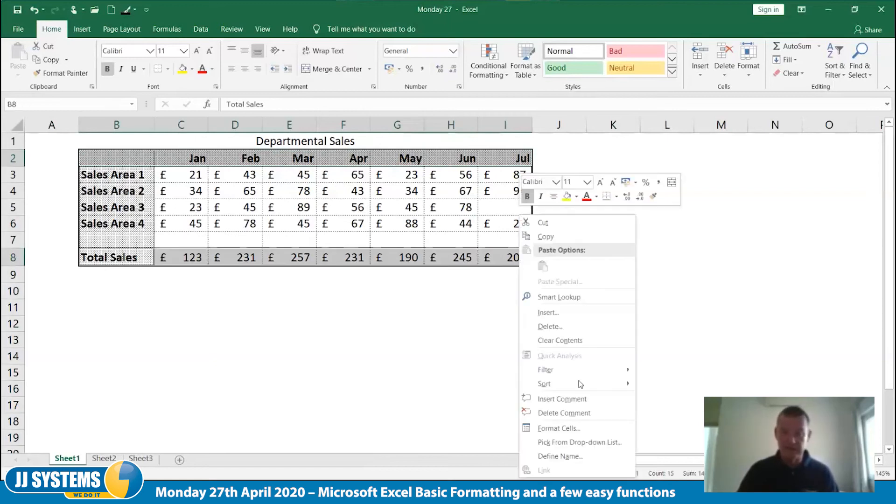
pyautogui.click(589, 428)
pyautogui.moveTo(594, 193); pyautogui.dragTo(626, 135)
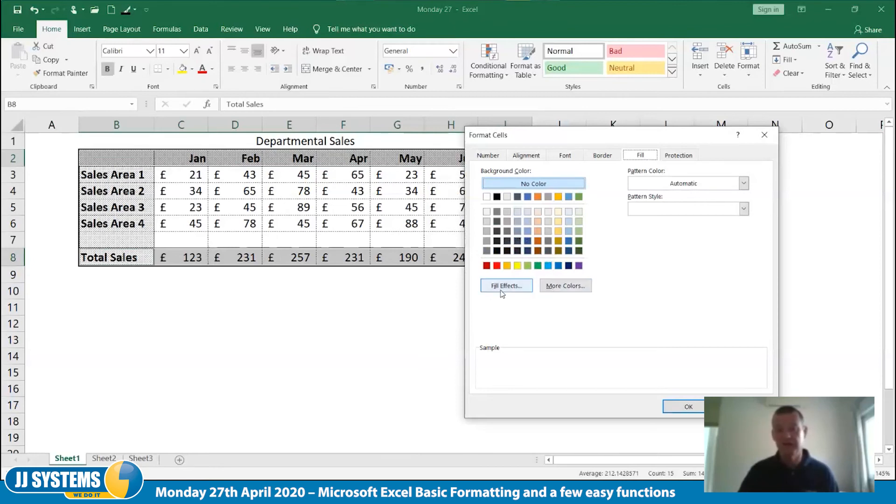
pyautogui.click(555, 288)
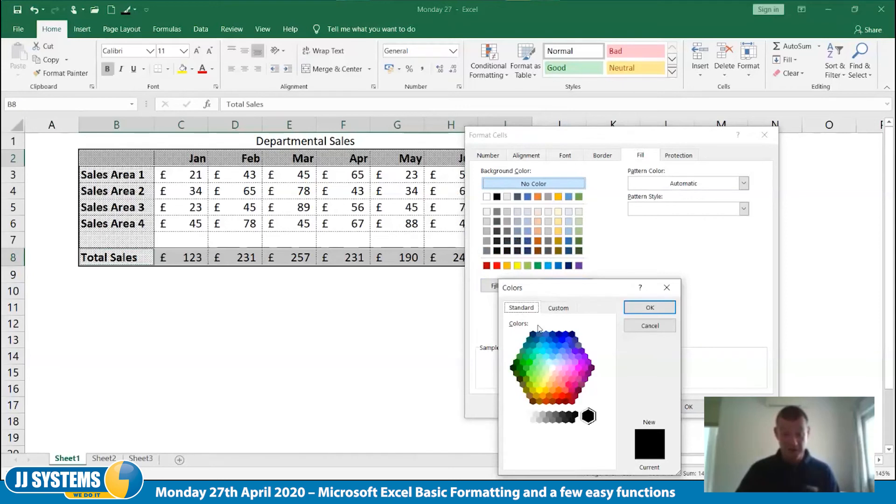
pyautogui.click(560, 309)
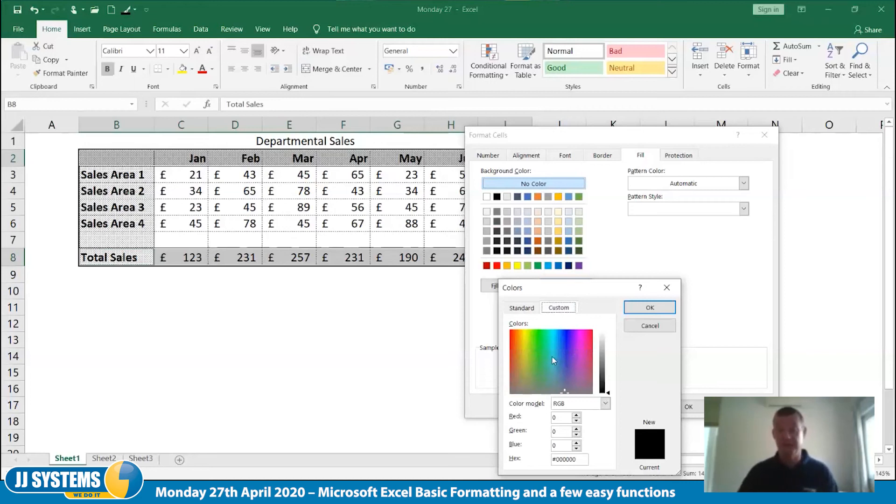
pyautogui.click(580, 350)
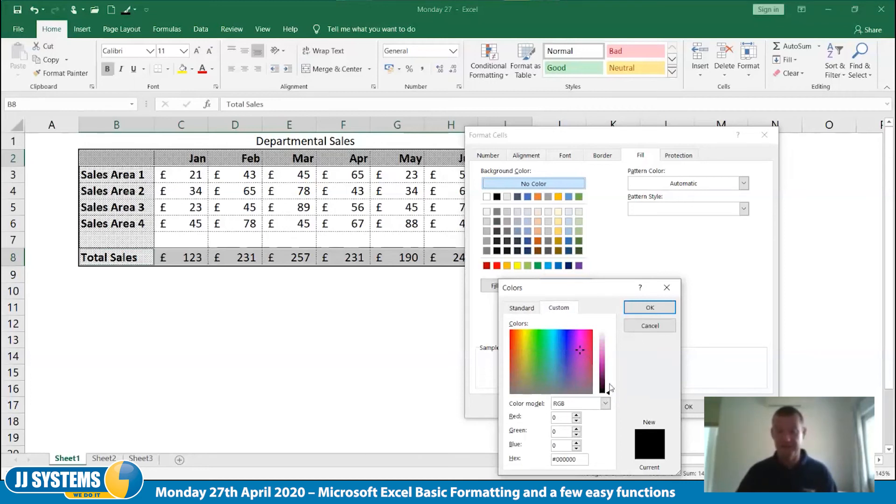
pyautogui.click(605, 349)
pyautogui.moveTo(583, 351)
pyautogui.mouseDown()
pyautogui.moveTo(577, 340)
pyautogui.moveTo(588, 343)
pyautogui.mouseUp()
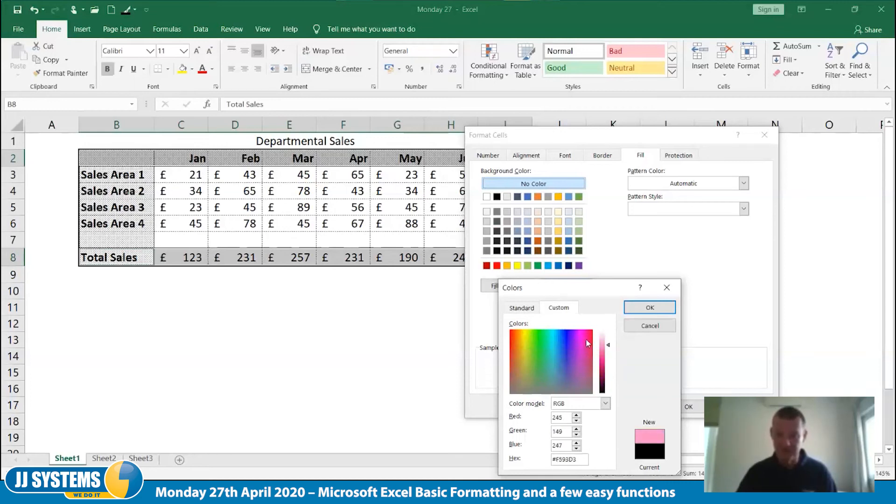
pyautogui.click(650, 307)
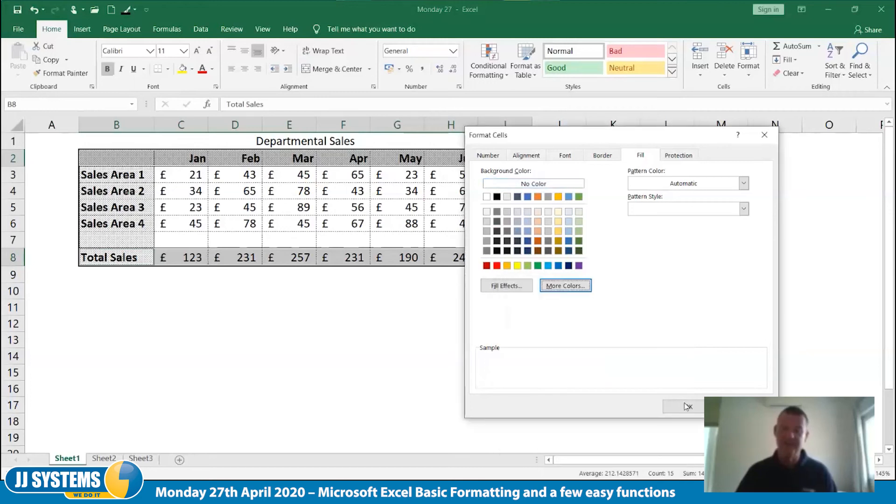
pyautogui.click(687, 406)
pyautogui.click(577, 391)
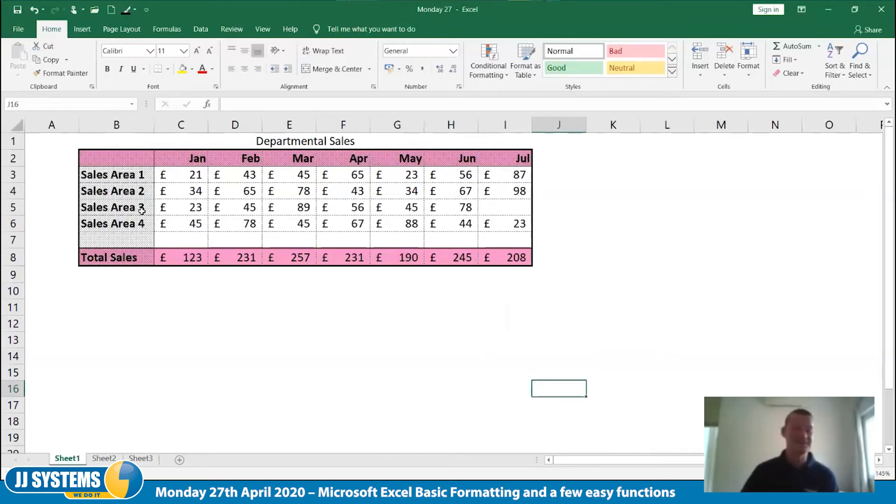
# Fill the alternate rows B3:I3, B5:I5 and B7:I7 with the standard light green background colour
pyautogui.moveTo(110, 175); pyautogui.dragTo(511, 174)
pyautogui.moveTo(120, 209); pyautogui.dragTo(515, 211)
pyautogui.moveTo(104, 240); pyautogui.dragTo(512, 235)
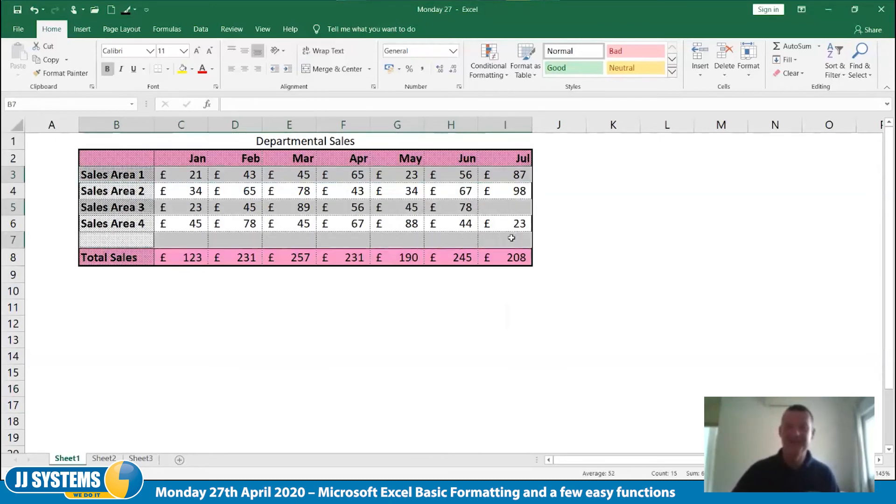
pyautogui.rightClick(511, 238)
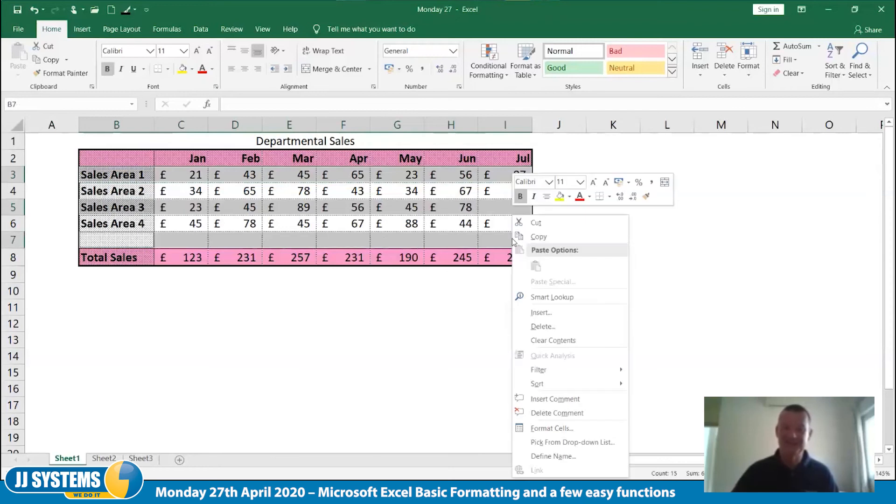
pyautogui.click(590, 429)
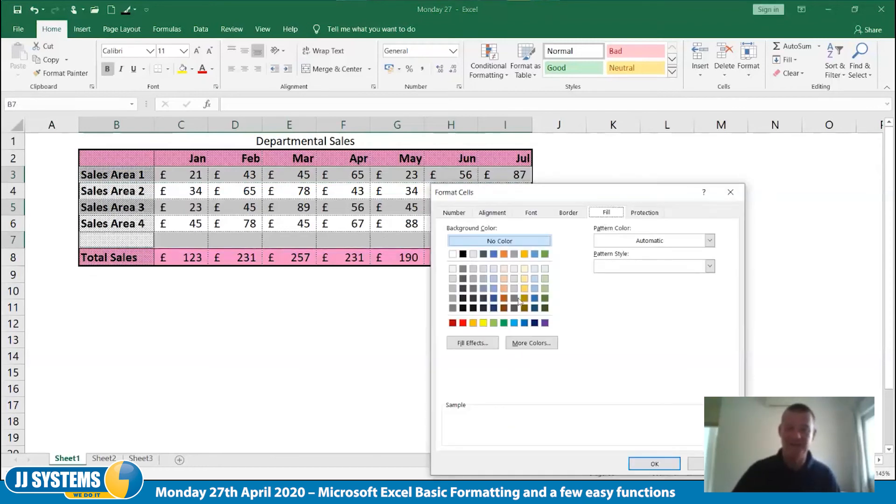
pyautogui.click(495, 324)
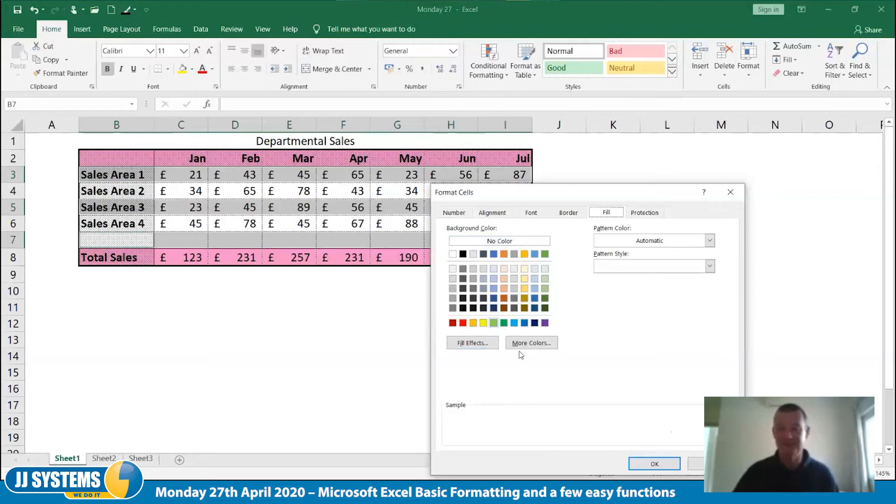
pyautogui.click(655, 463)
pyautogui.click(611, 406)
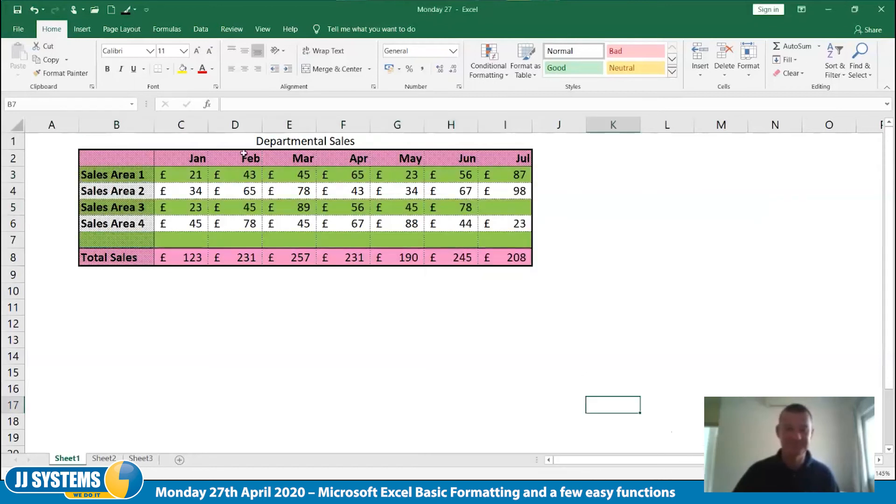
# Fill the Sales Area 2 and Sales Area 4 rows, B4:I4 and B6:I6, with the standard light blue background colour
pyautogui.moveTo(118, 195); pyautogui.dragTo(499, 194)
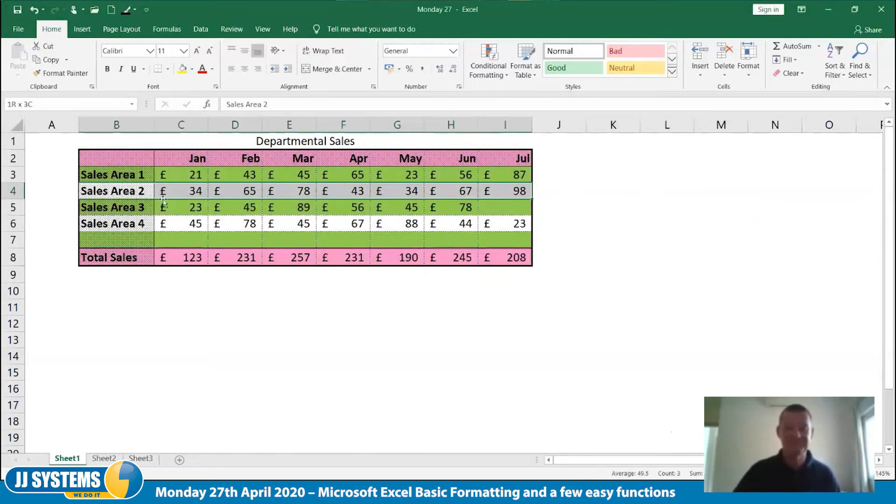
pyautogui.moveTo(118, 223); pyautogui.dragTo(499, 222)
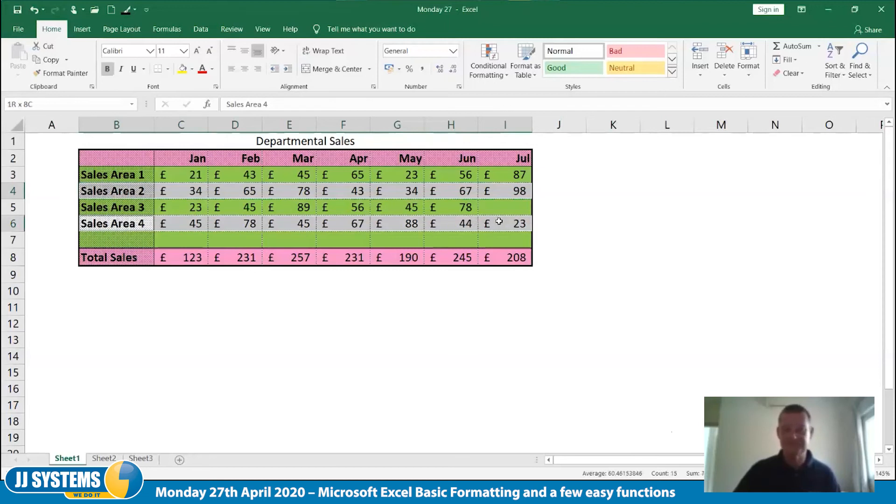
pyautogui.rightClick(499, 222)
pyautogui.click(563, 428)
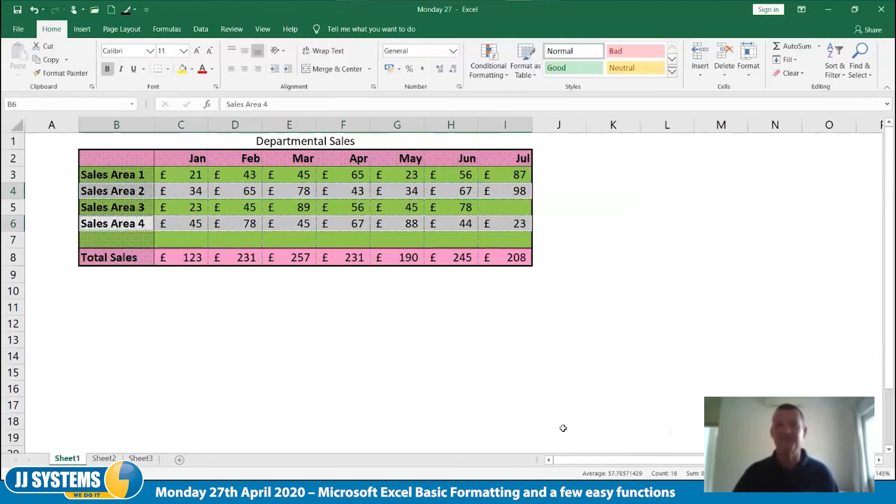
pyautogui.moveTo(552, 189); pyautogui.dragTo(573, 143)
pyautogui.click(509, 274)
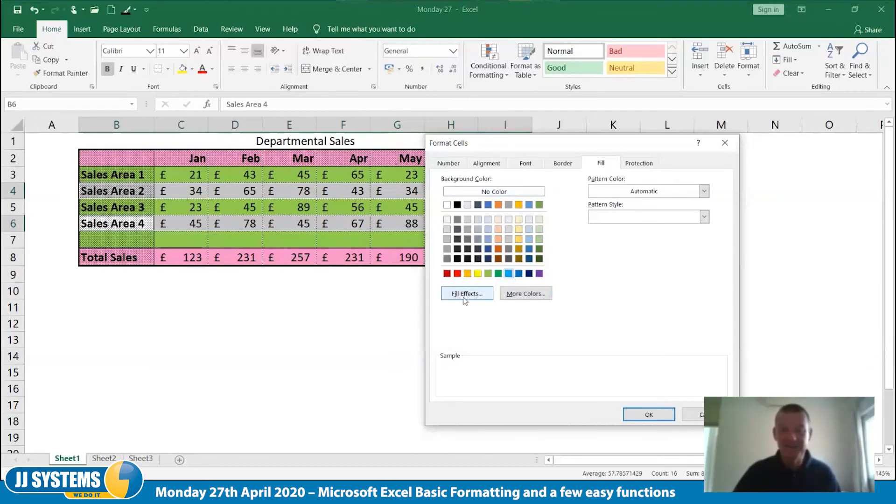
pyautogui.click(646, 415)
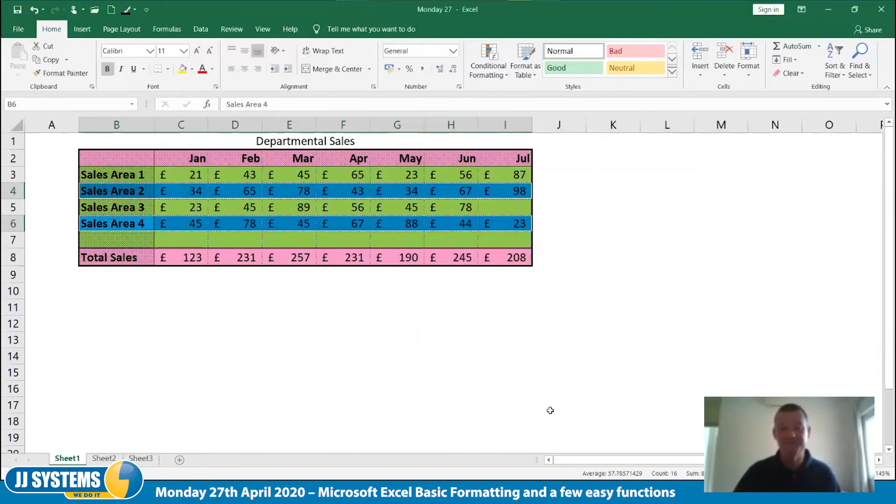
pyautogui.click(551, 411)
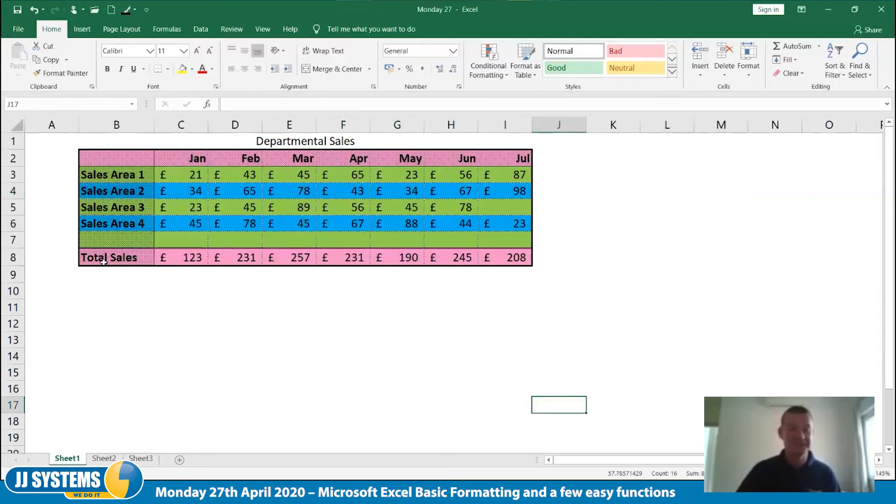
# Centre the Total Sales row B8:I8 and fill it with a two-colour white and red gradient using the From center shading style
pyautogui.moveTo(99, 262); pyautogui.dragTo(496, 265)
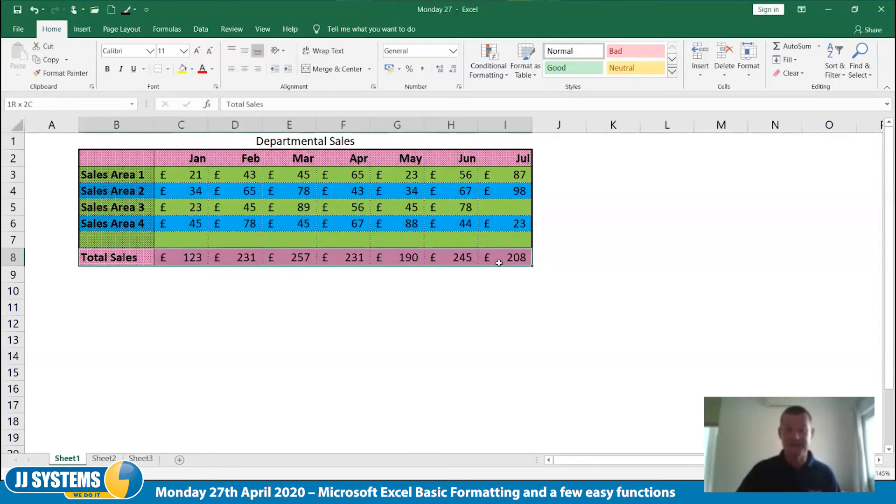
pyautogui.click(244, 69)
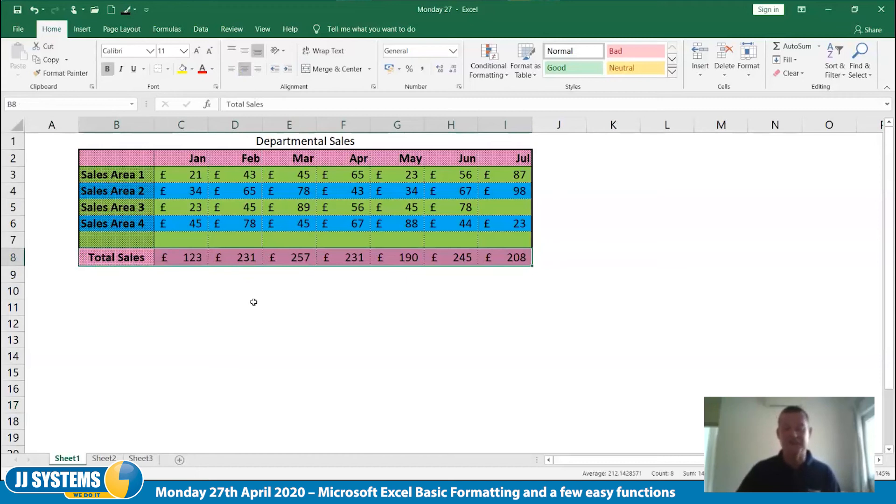
pyautogui.rightClick(186, 258)
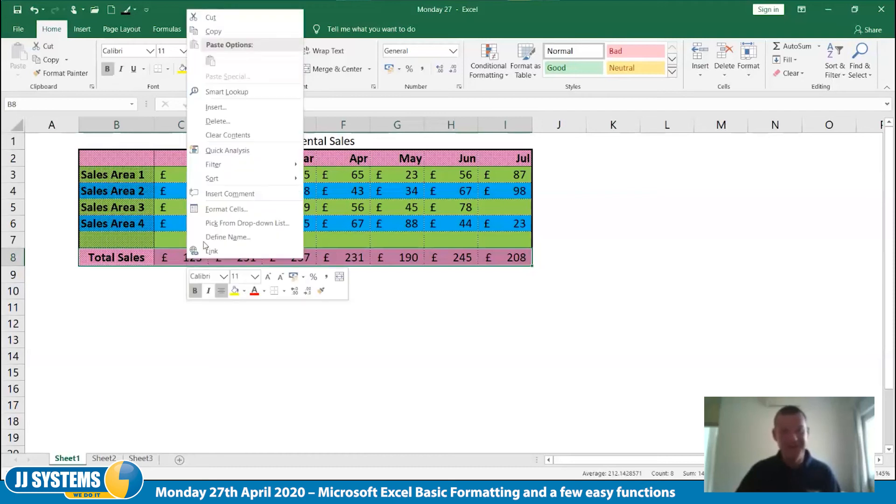
pyautogui.click(233, 211)
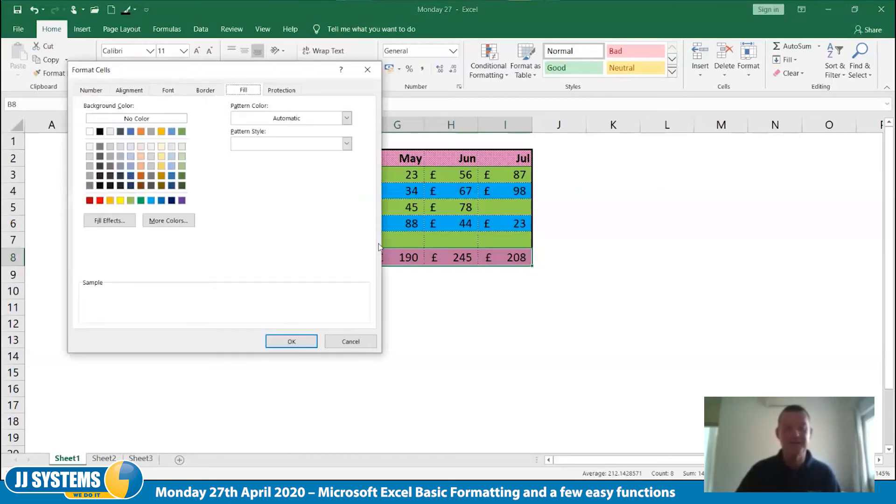
pyautogui.click(135, 226)
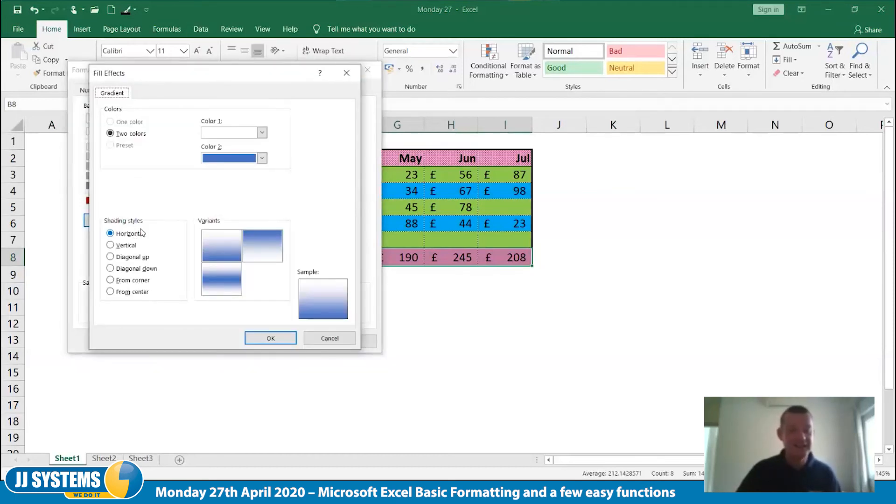
pyautogui.click(262, 159)
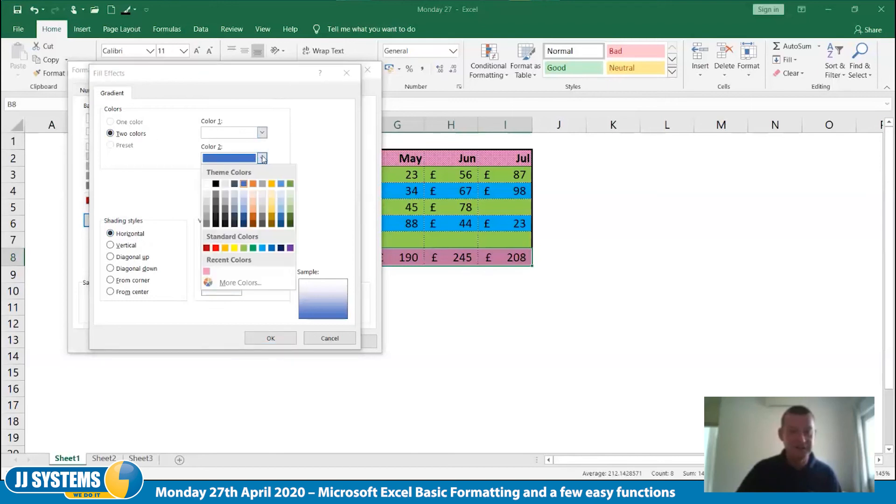
pyautogui.click(216, 248)
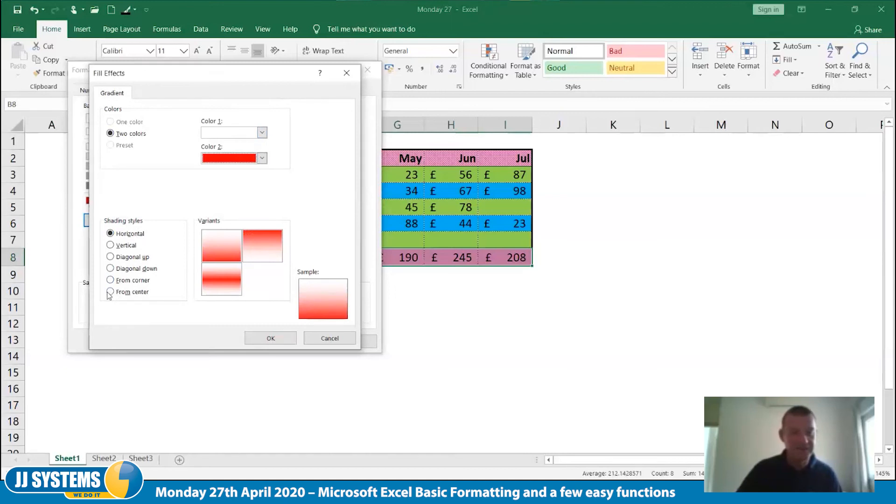
pyautogui.click(110, 292)
pyautogui.click(223, 248)
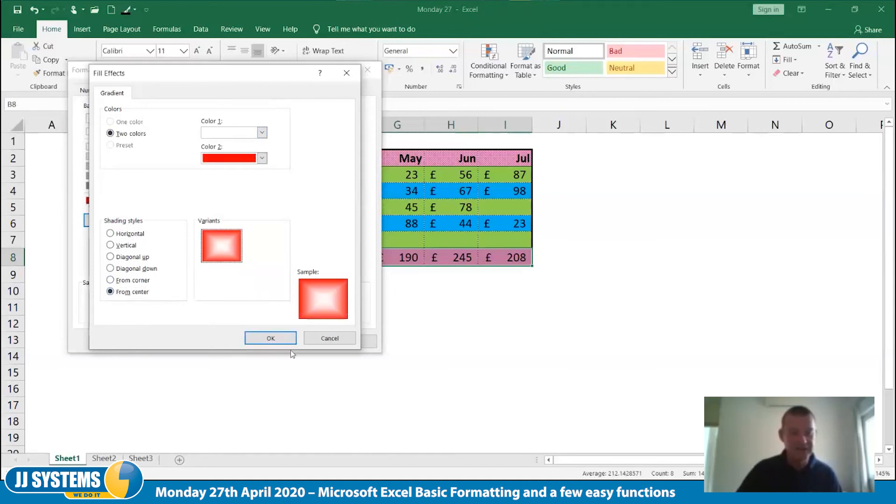
pyautogui.click(283, 340)
pyautogui.click(292, 338)
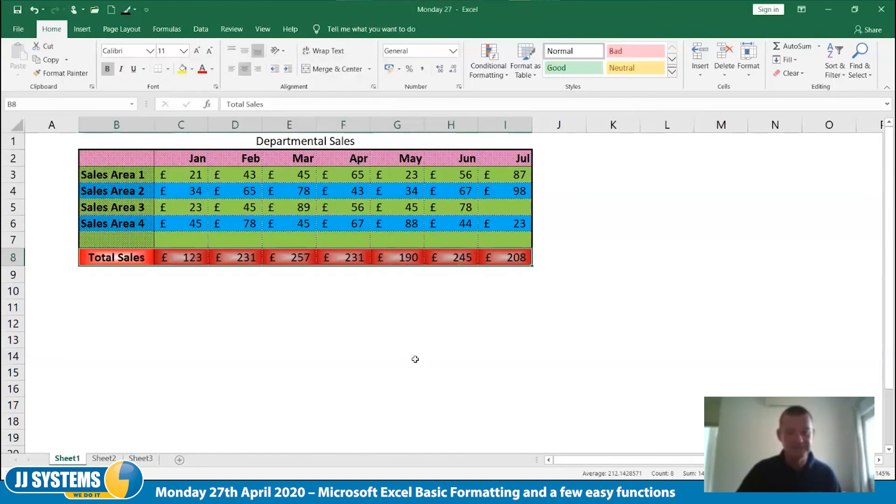
pyautogui.click(415, 346)
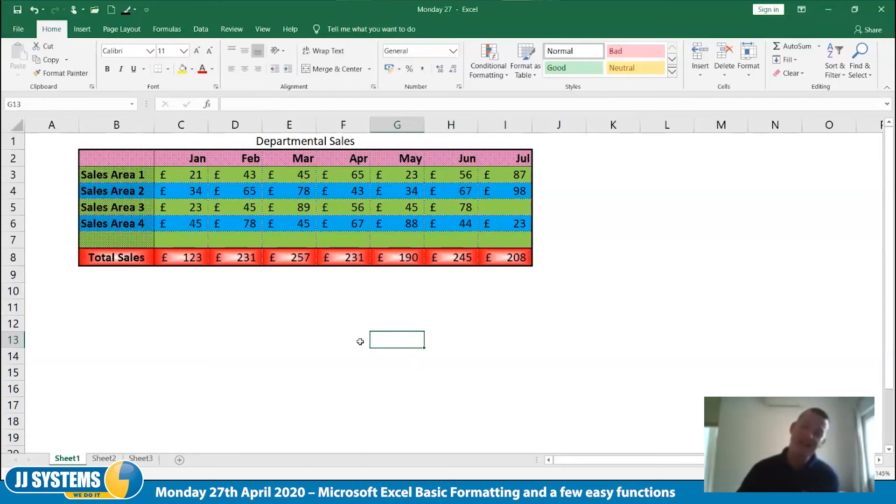
# Examine the Locked and Hidden protection options in the cell format settings of empty cell E11, and leave without changes
pyautogui.click(293, 308)
pyautogui.rightClick(293, 307)
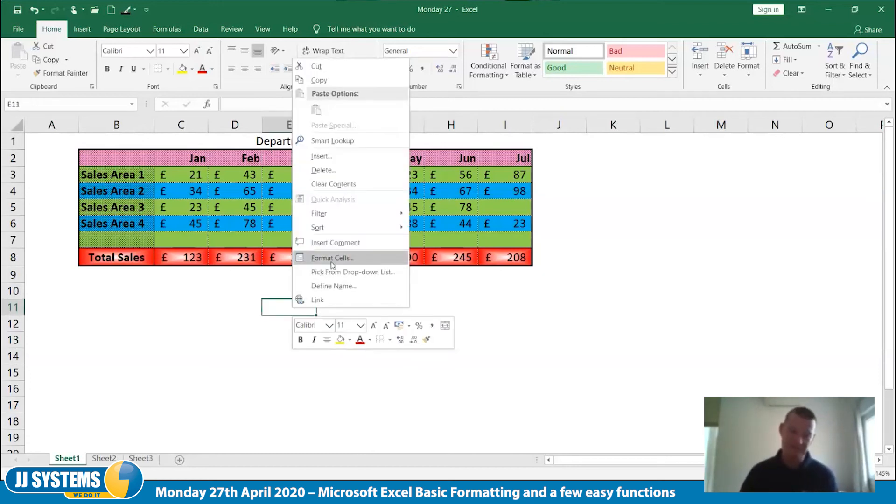
pyautogui.click(333, 258)
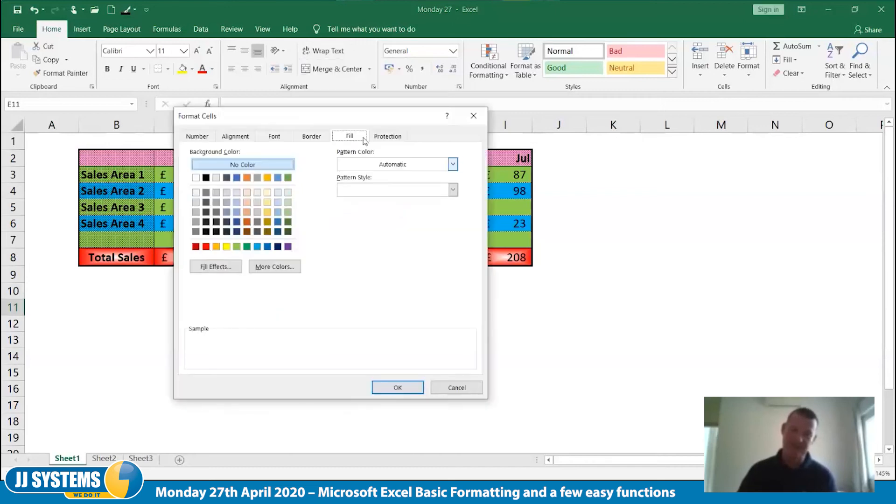
pyautogui.click(389, 138)
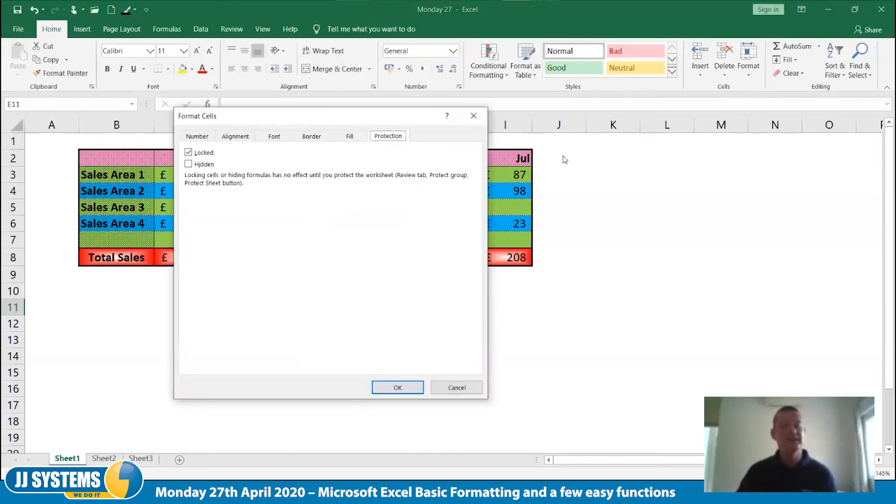
pyautogui.moveTo(282, 114); pyautogui.dragTo(544, 111)
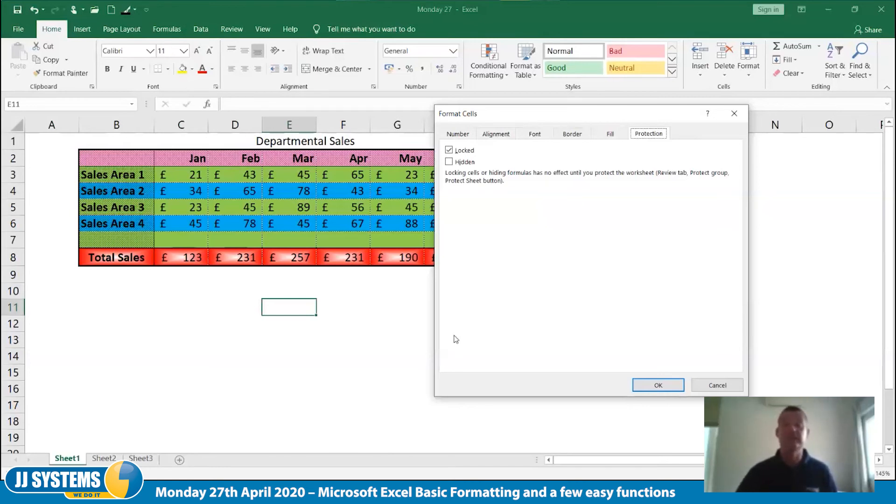
pyautogui.click(717, 386)
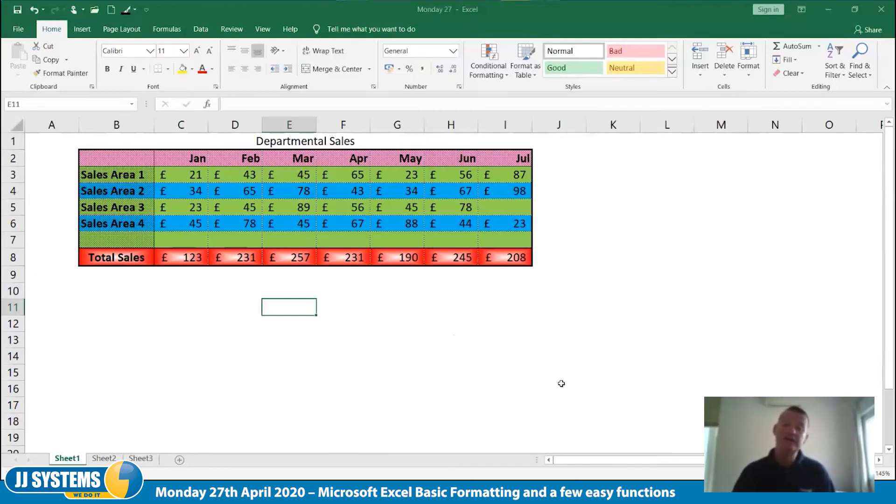
pyautogui.click(558, 384)
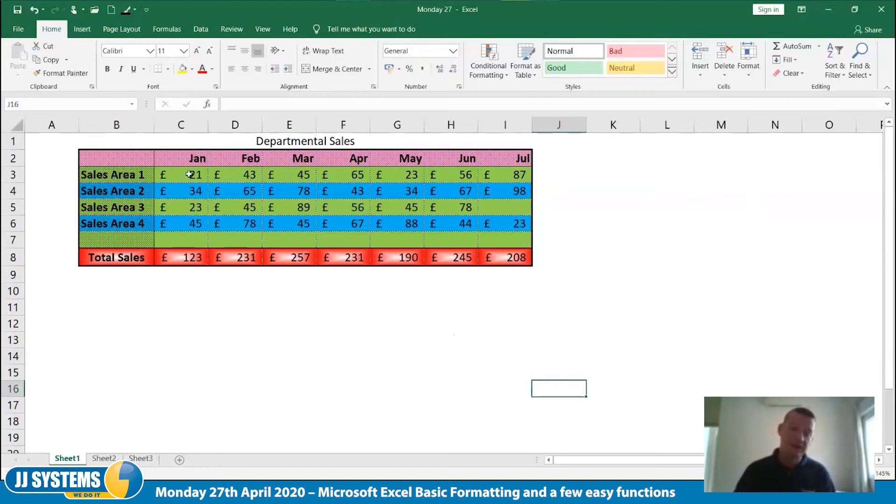
# Unlock the Sales Area 1 figures C3:I3 by turning off their Locked protection setting
pyautogui.moveTo(174, 174); pyautogui.dragTo(519, 175)
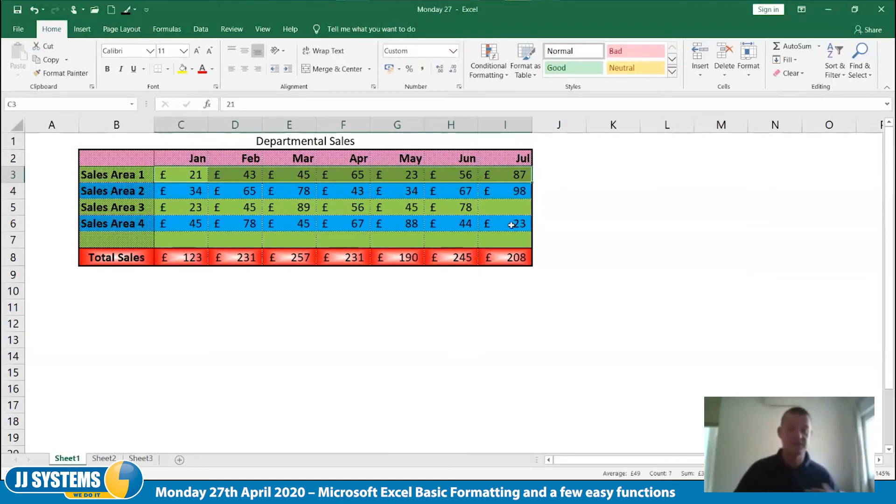
pyautogui.rightClick(181, 175)
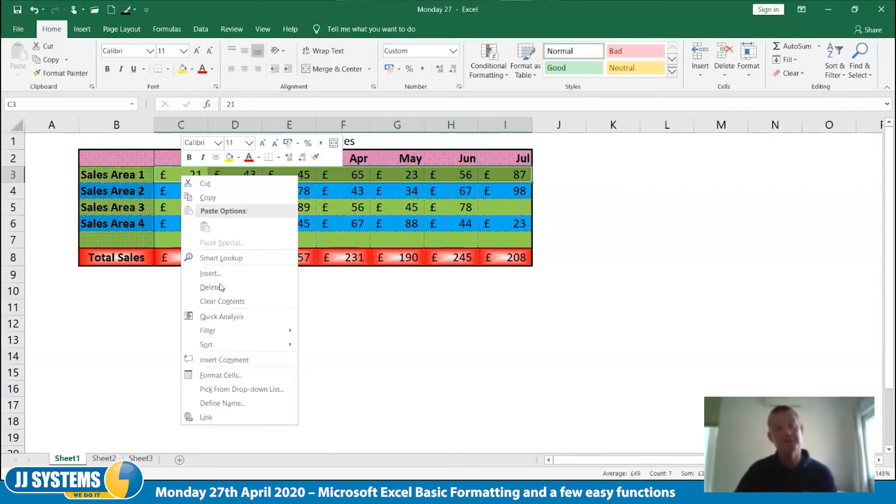
pyautogui.click(225, 375)
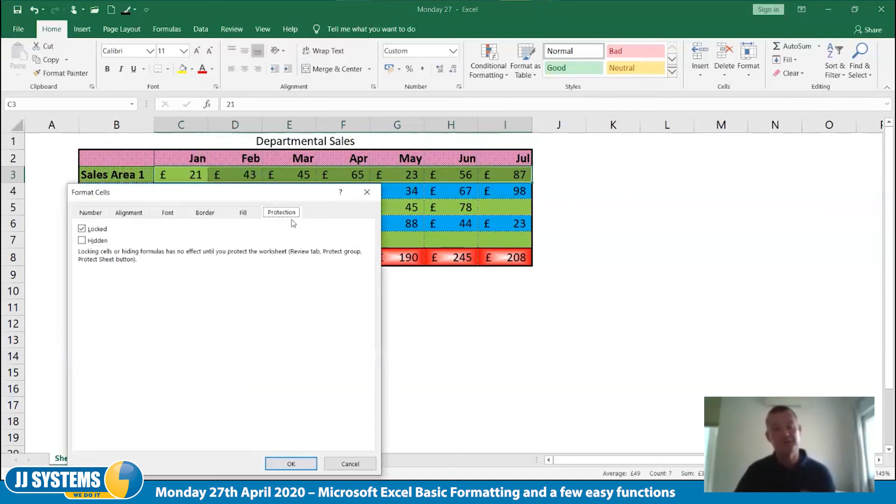
pyautogui.click(83, 228)
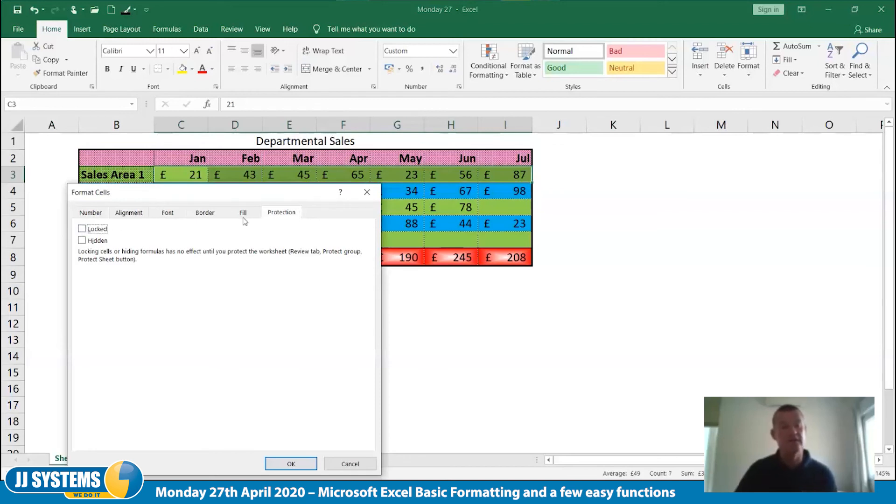
pyautogui.click(281, 469)
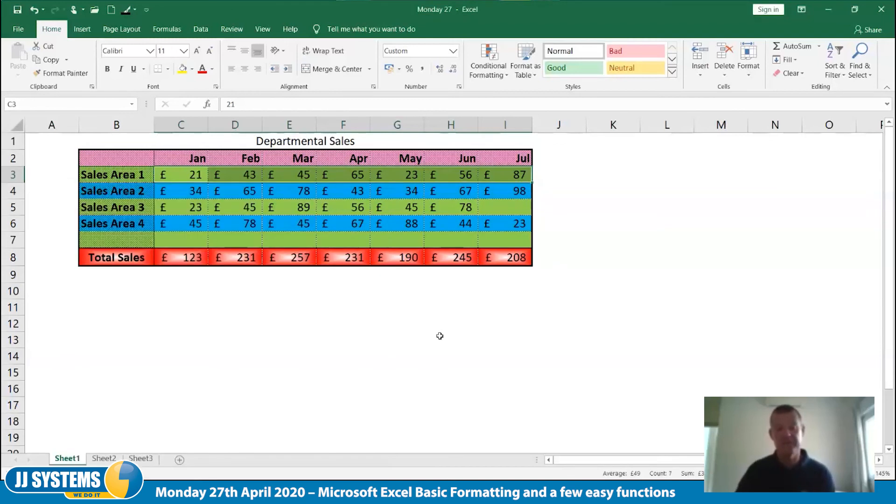
pyautogui.click(439, 336)
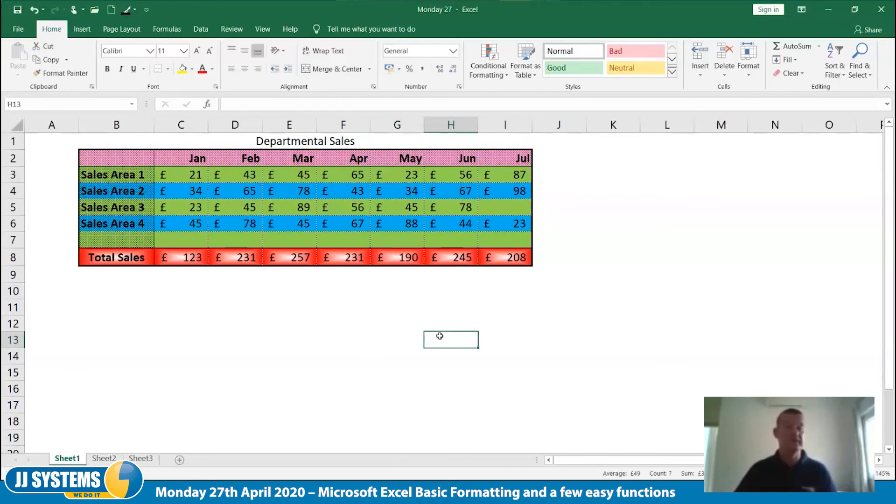
# Protect Sheet1 with the default permissions and no password
pyautogui.rightClick(72, 461)
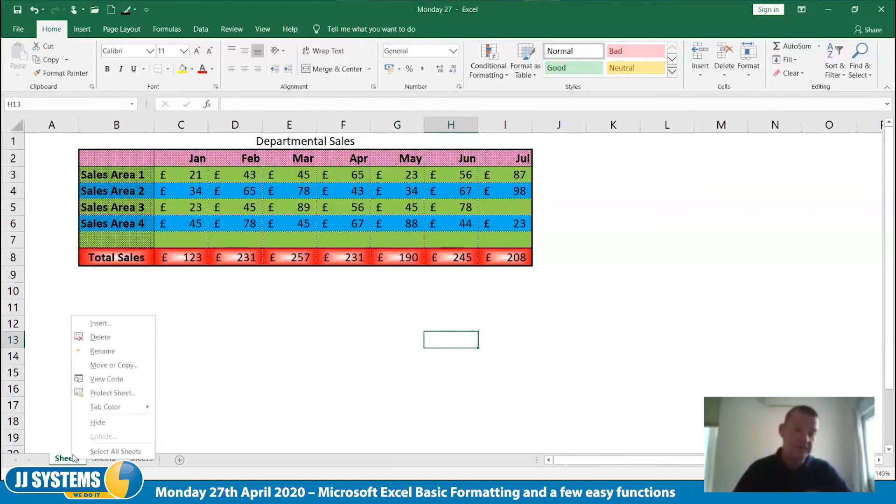
pyautogui.click(118, 393)
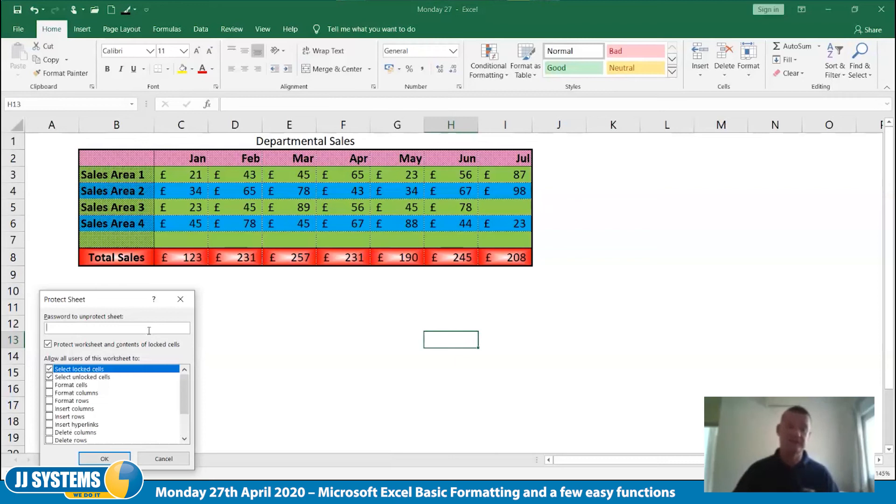
pyautogui.click(117, 458)
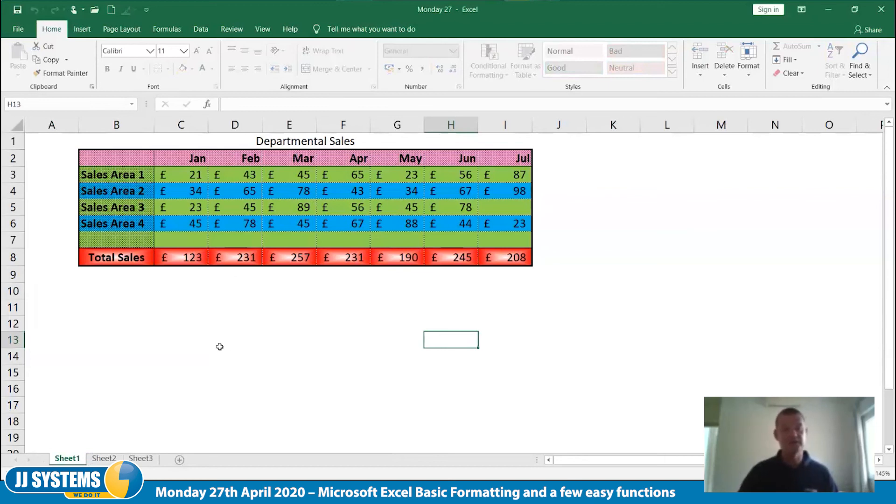
# Try to delete the values of locked January cells on the protected sheet, starting with C4
pyautogui.click(192, 193)
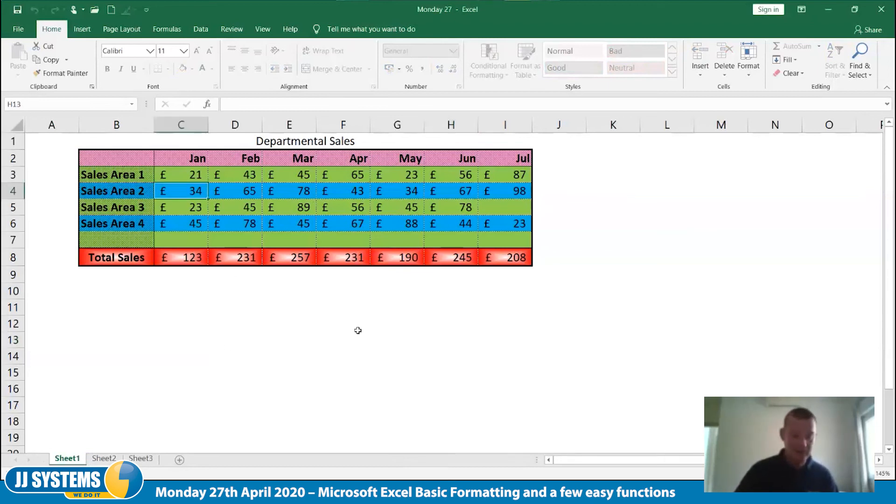
pyautogui.press('Delete')
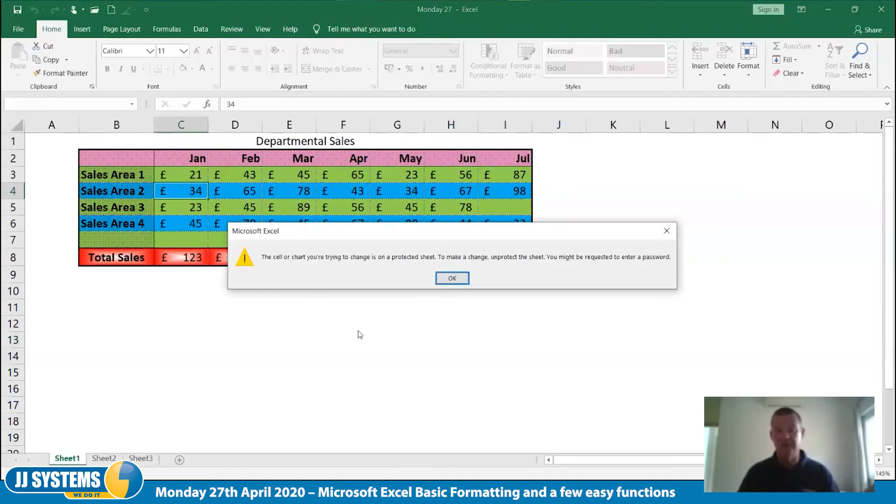
pyautogui.press('Return')
pyautogui.press('Down')
pyautogui.press('Down')
pyautogui.press('Down')
pyautogui.press('Down')
pyautogui.press('Delete')
pyautogui.press('Return')
# Enter 77, 888 and 999 in the unlocked Sales Area 1 cells C3, D3 and E3
pyautogui.press('Up')
pyautogui.press('Up')
pyautogui.press('Up')
pyautogui.press('Up')
pyautogui.press('Up')
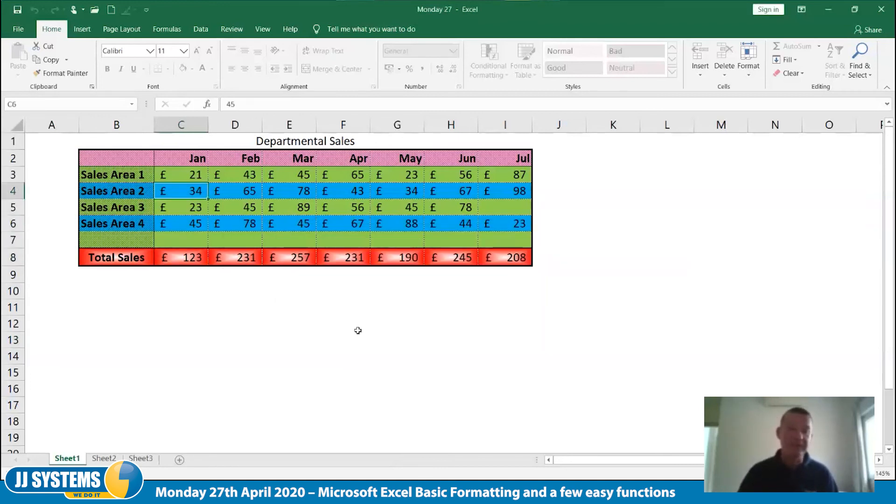
pyautogui.write('77')
pyautogui.press('Tab')
pyautogui.write('888')
pyautogui.press('Tab')
pyautogui.write('999')
pyautogui.press('Tab')
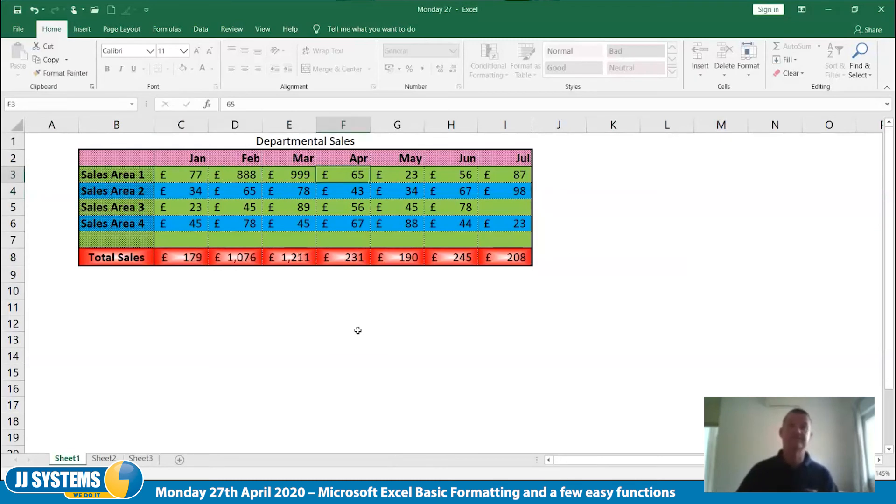
# Undo the three test entries in the Sales Area 1 row
pyautogui.hotkey('ctrl', 'z')
pyautogui.hotkey('ctrl', 'z')
pyautogui.hotkey('ctrl', 'z')
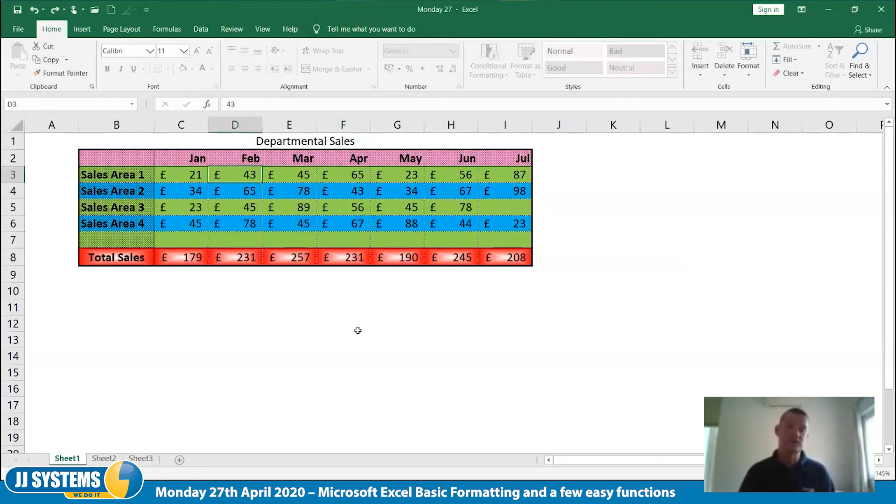
# Remove the protection from Sheet1
pyautogui.rightClick(68, 459)
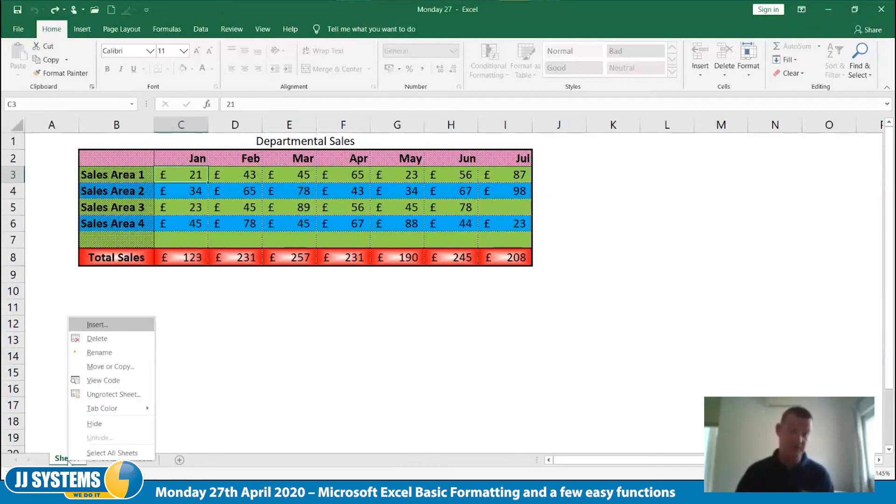
pyautogui.click(112, 395)
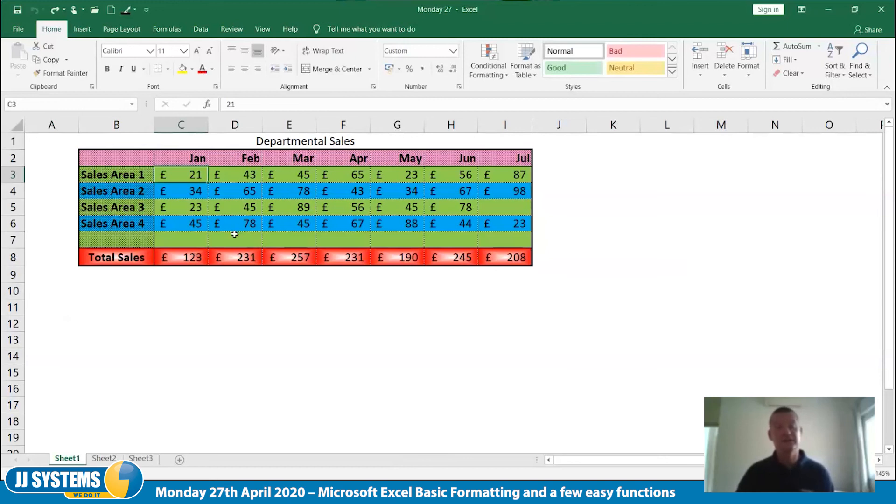
# Test editing the Sales Area 2 January cell C4 by entering 32222, and undo the entry
pyautogui.press('Down')
pyautogui.write('32222')
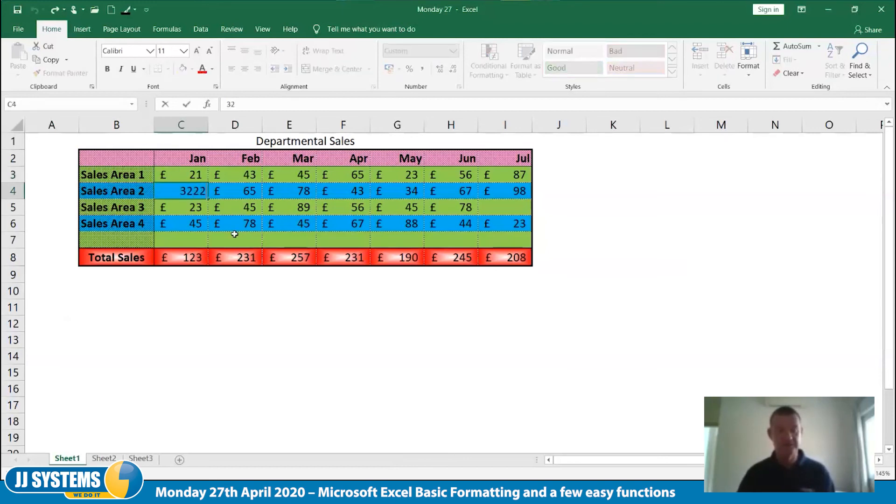
pyautogui.press('Tab')
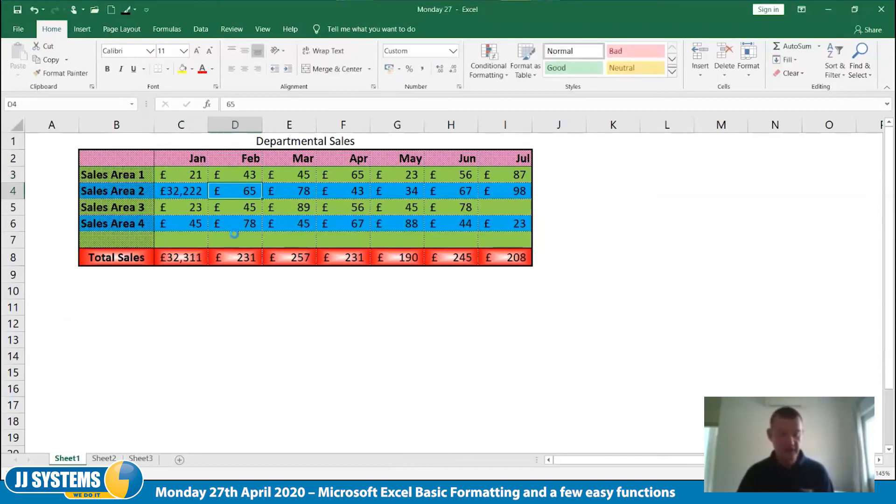
pyautogui.hotkey('ctrl', 'z')
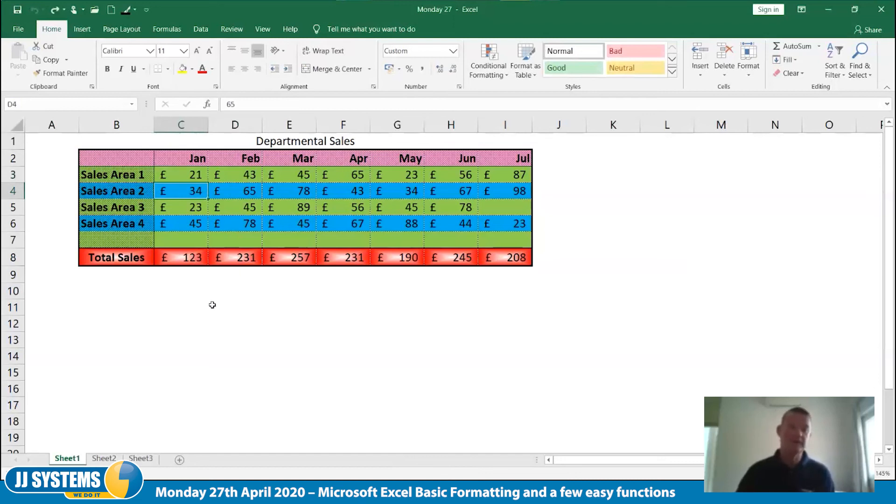
# Check the protection settings of the empty cell D11 below the sales table, leaving them as they are
pyautogui.rightClick(212, 302)
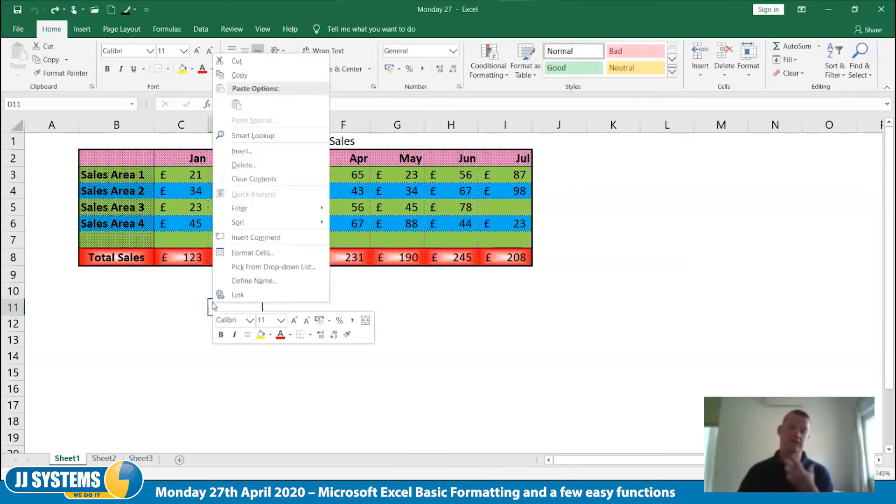
pyautogui.click(259, 254)
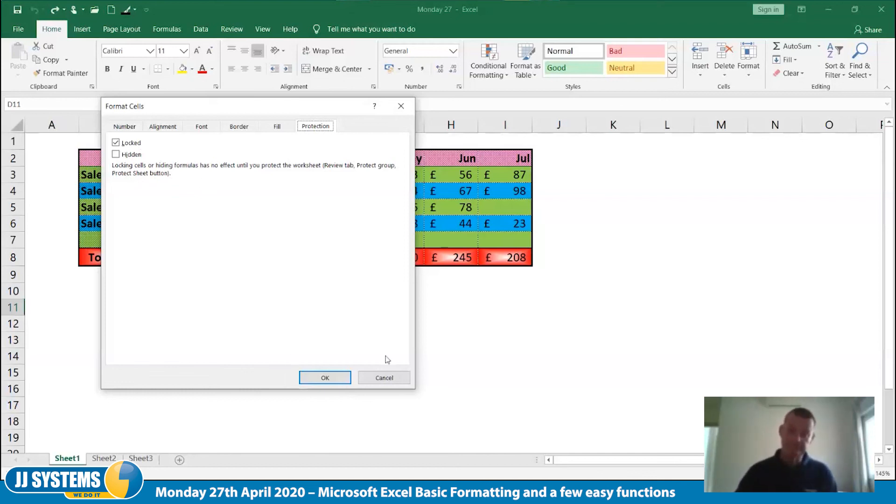
pyautogui.click(385, 378)
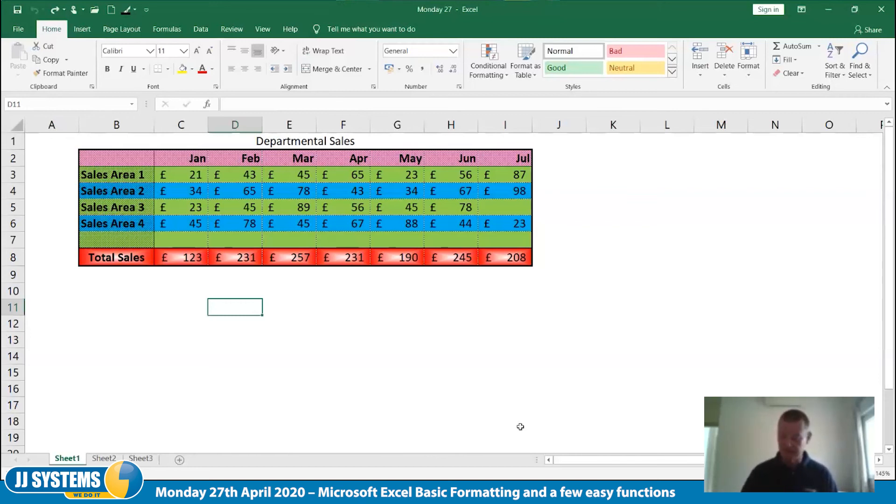
# Enter 654 in cell D11 and copy the formatting of the February total D8 onto it with Format Painter
pyautogui.write('654')
pyautogui.press('Tab')
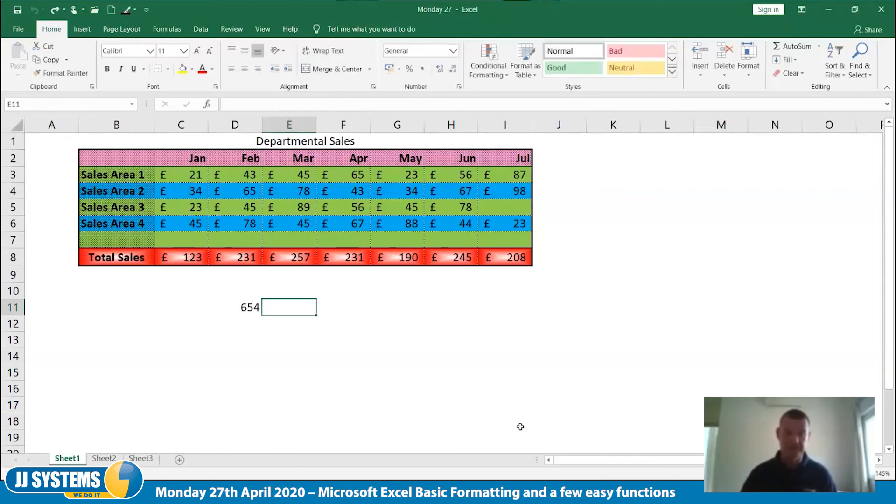
pyautogui.press('Left')
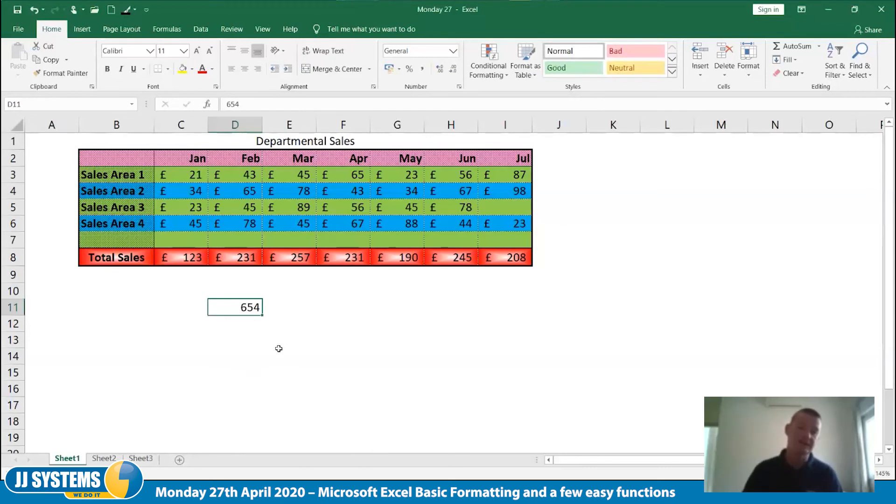
pyautogui.click(243, 259)
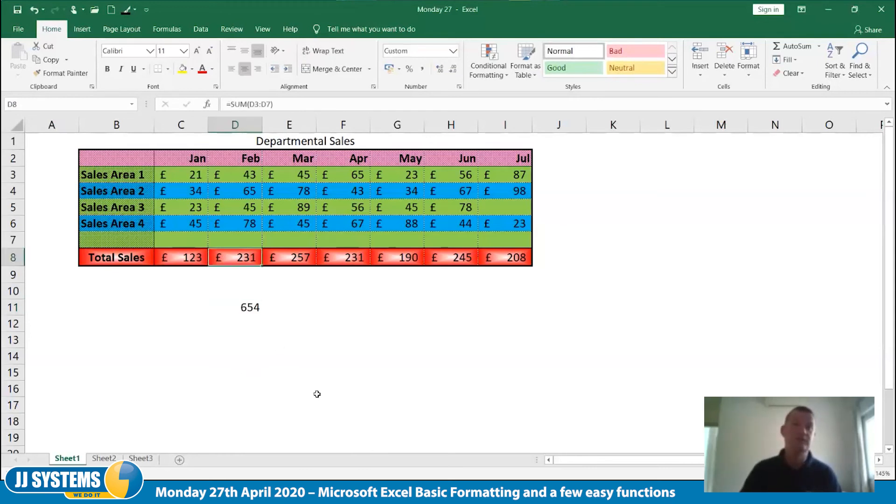
pyautogui.click(60, 74)
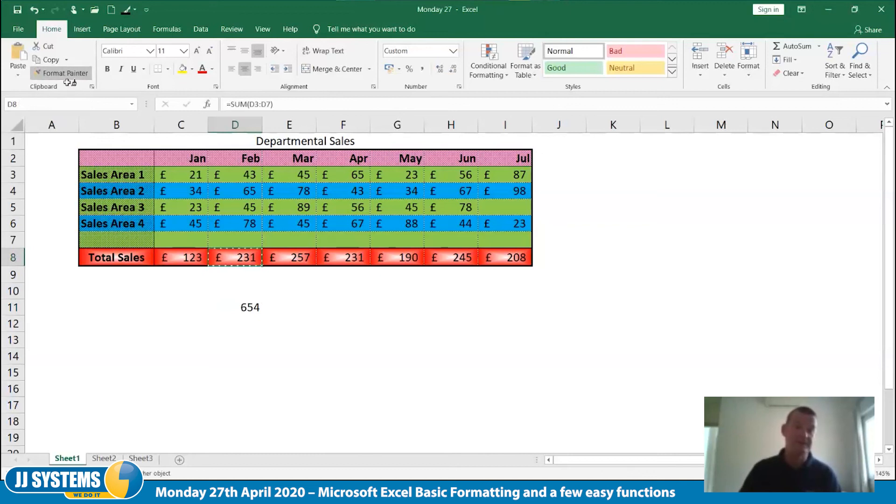
pyautogui.click(236, 305)
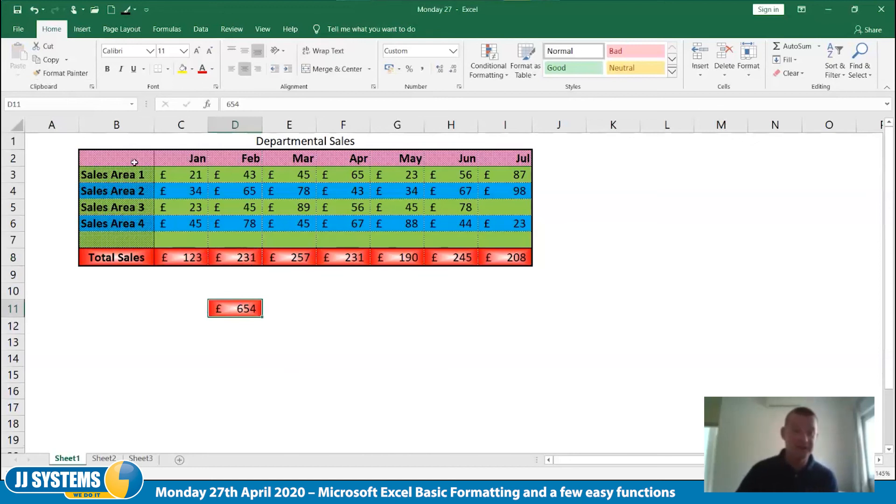
# Copy the formatting of the Total Sales row B8:I8 onto the month header row B2:I2 with Format Painter
pyautogui.moveTo(103, 256); pyautogui.dragTo(514, 257)
pyautogui.click(61, 73)
pyautogui.moveTo(117, 153)
pyautogui.mouseDown()
pyautogui.moveTo(535, 168)
pyautogui.moveTo(527, 159)
pyautogui.mouseUp()
pyautogui.click(559, 292)
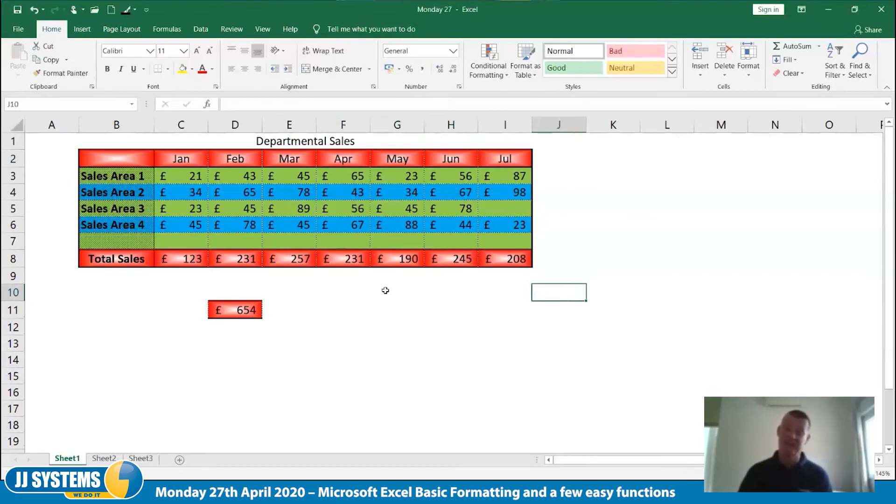
pyautogui.click(330, 315)
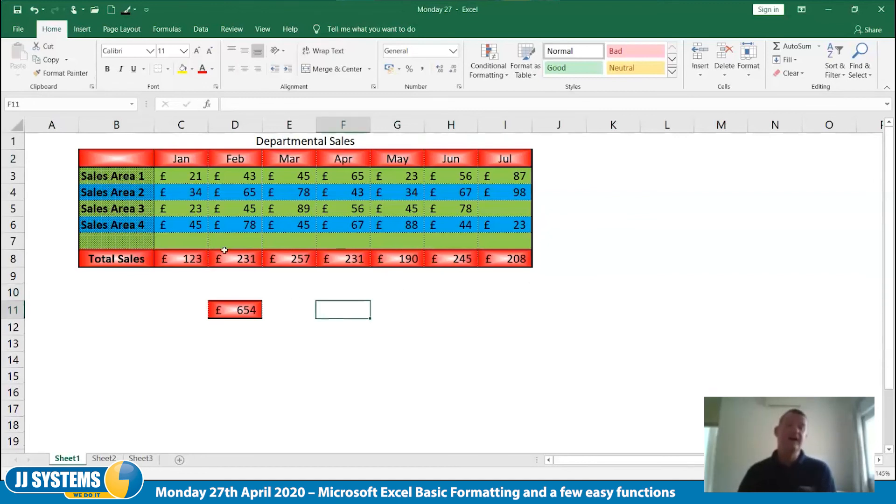
# Copy the blue formatting of C4 onto D11, I12, D16:H16 and F11 with a locked Format Painter, and exit it
pyautogui.click(188, 193)
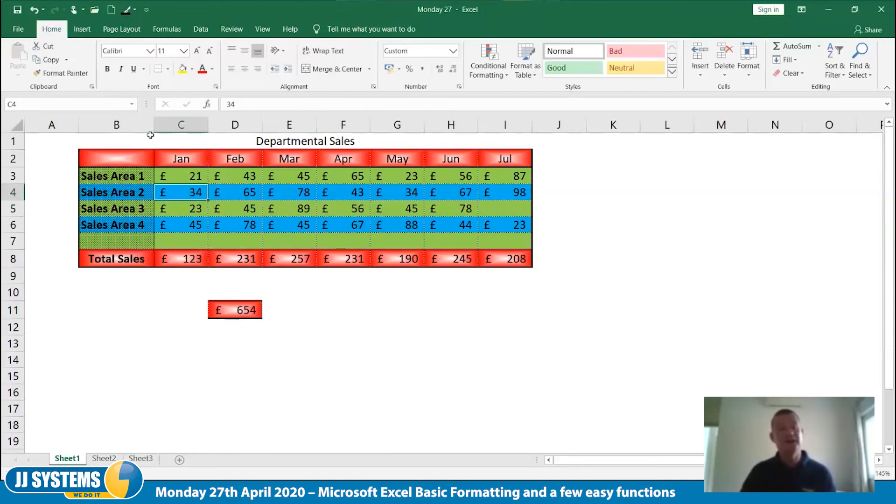
pyautogui.click(77, 76)
pyautogui.click(77, 76)
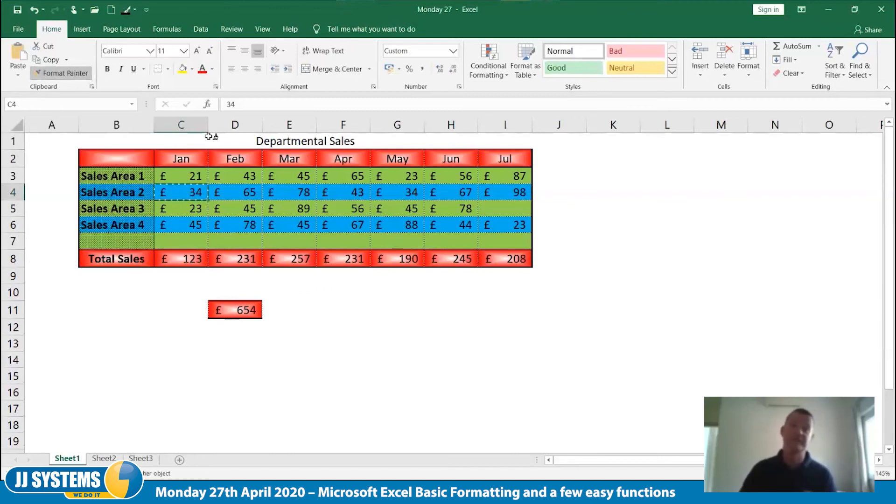
pyautogui.click(252, 308)
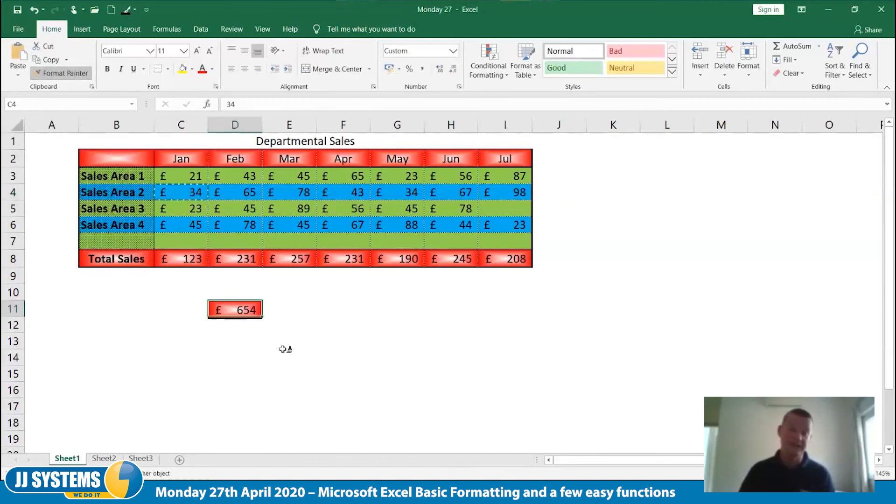
pyautogui.click(493, 324)
pyautogui.moveTo(223, 387); pyautogui.dragTo(444, 388)
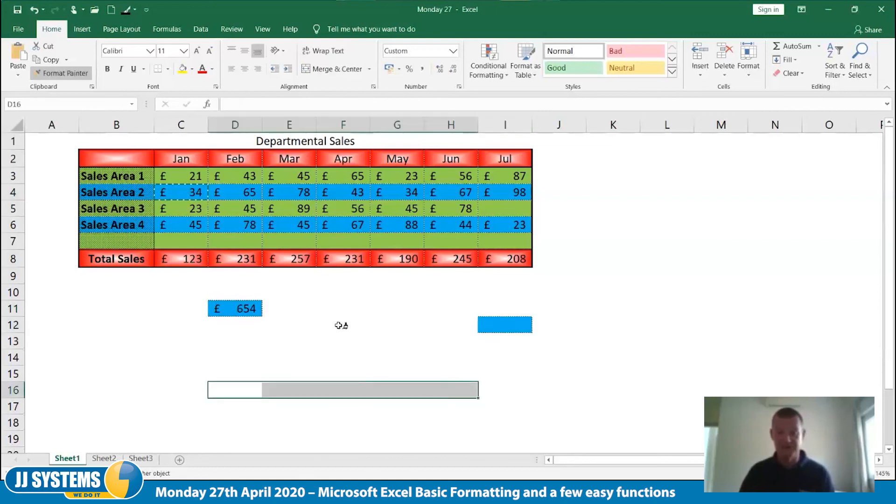
pyautogui.click(342, 311)
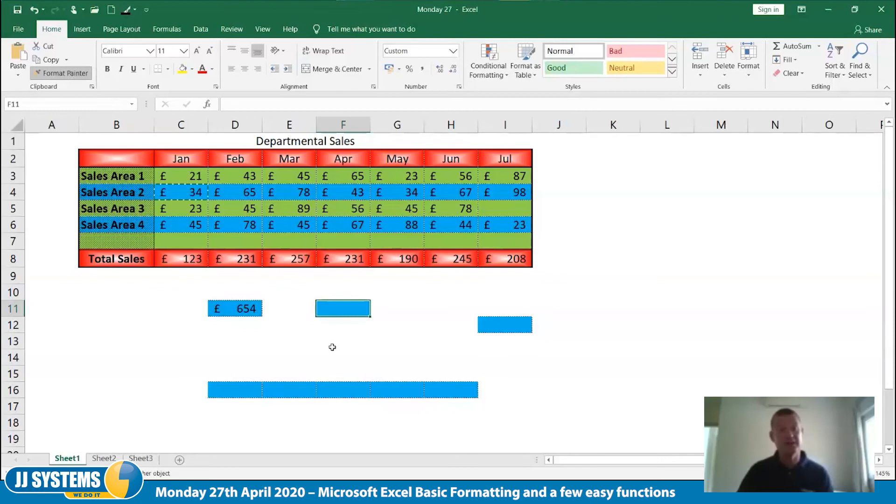
pyautogui.press('Escape')
pyautogui.click(324, 346)
# Clear the test formatting below the table by painting blank cell D14's format over it, and delete the 654 from D11
pyautogui.click(250, 358)
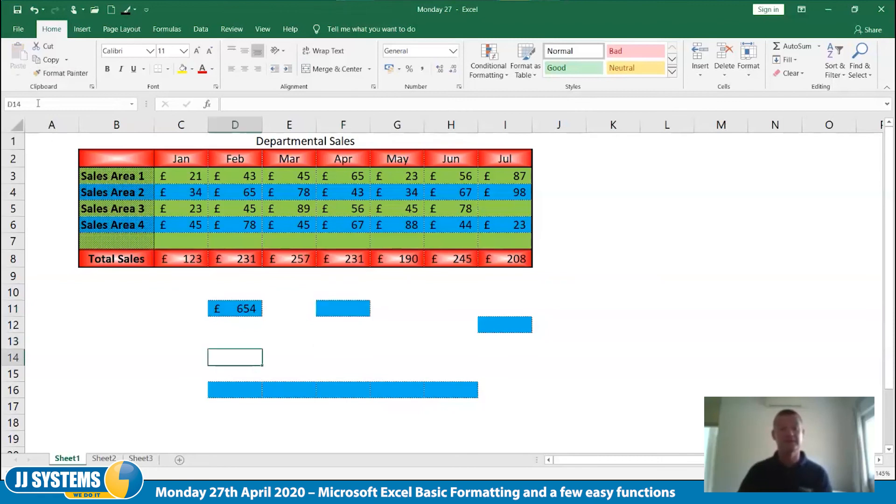
pyautogui.click(54, 74)
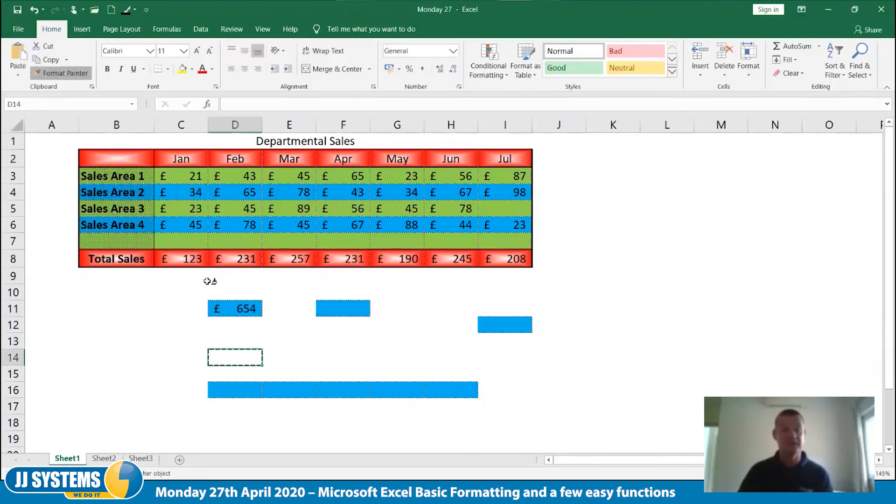
pyautogui.moveTo(157, 288); pyautogui.dragTo(575, 340)
pyautogui.moveTo(592, 391); pyautogui.dragTo(139, 379)
pyautogui.click(68, 75)
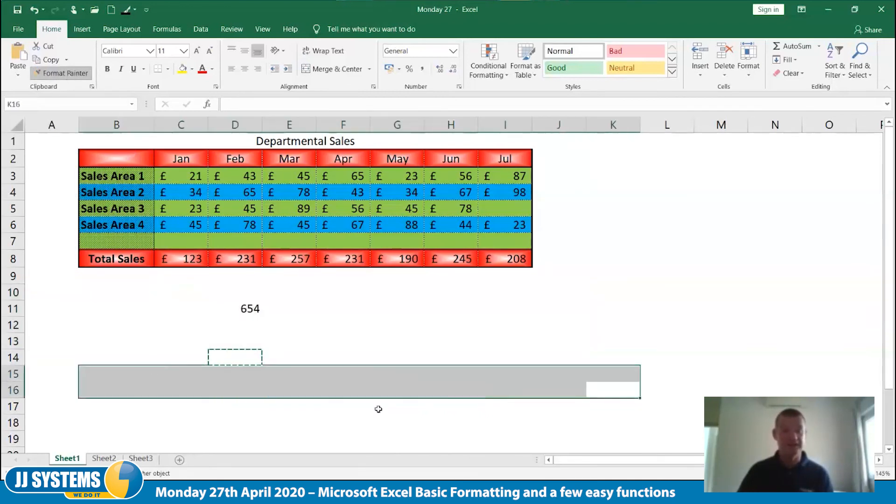
pyautogui.click(349, 342)
pyautogui.click(244, 311)
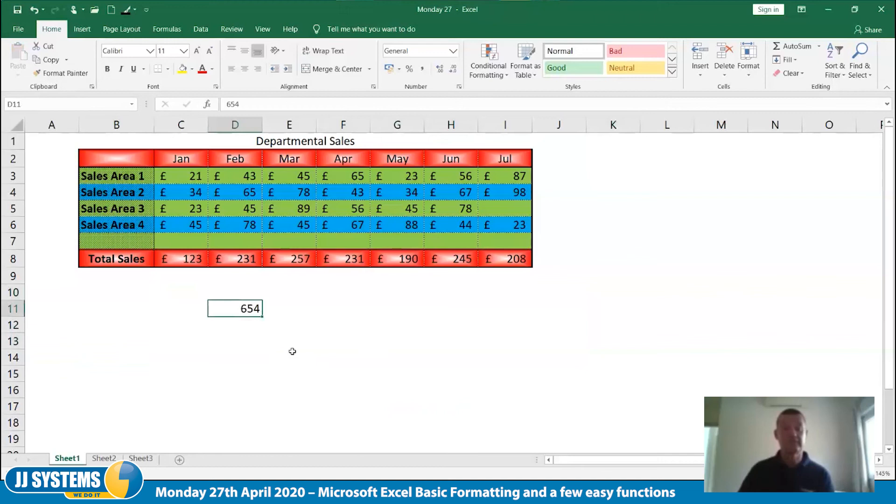
pyautogui.press('Delete')
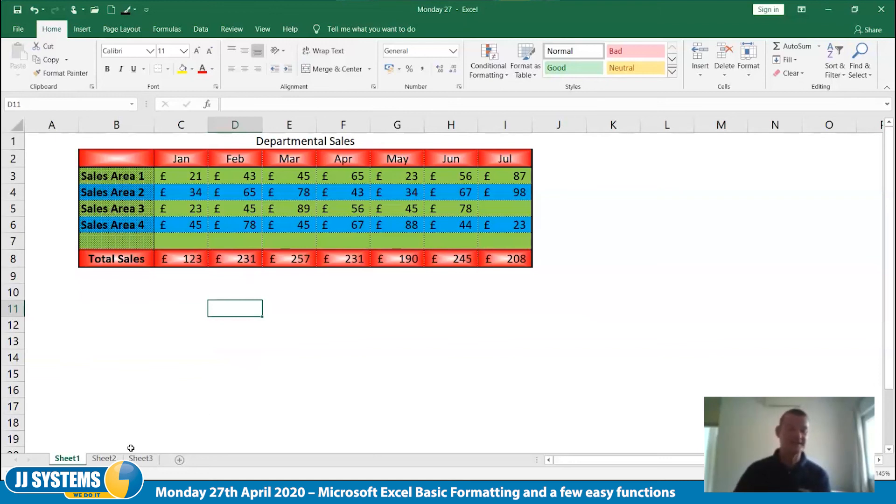
# Switch to Sheet2 and enter a Profit of 20 in cell E3
pyautogui.click(110, 460)
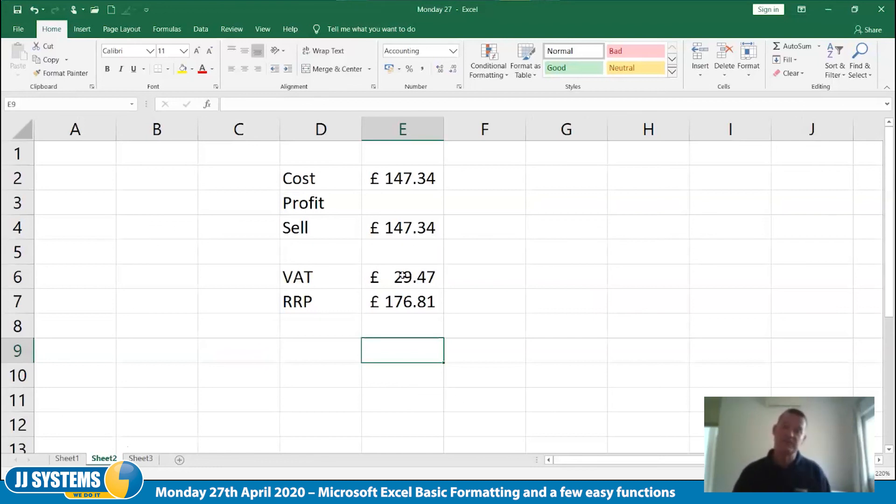
pyautogui.click(422, 182)
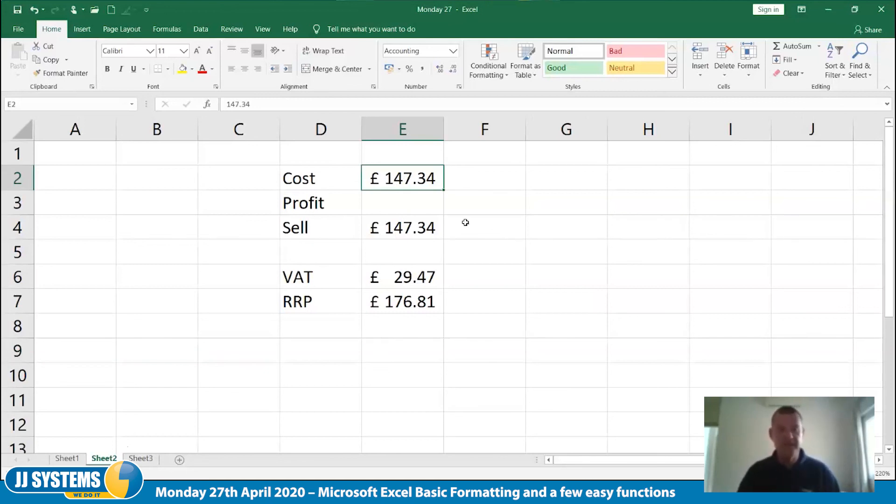
pyautogui.click(399, 201)
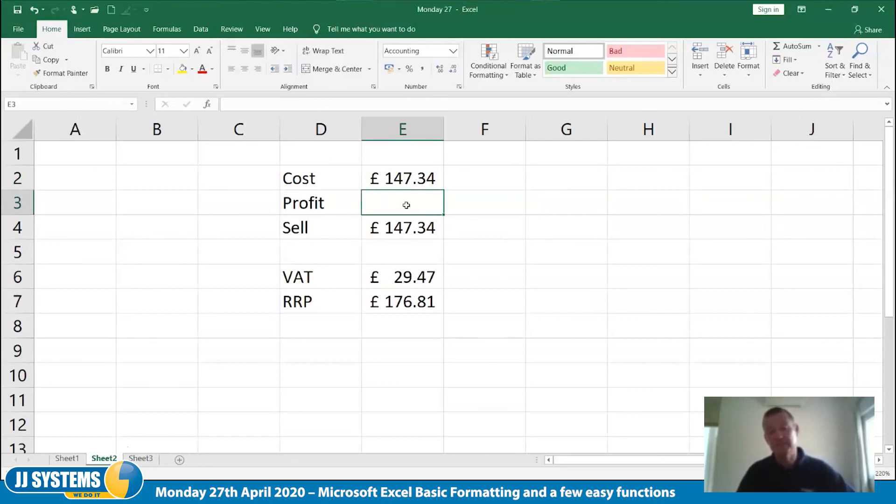
pyautogui.write('20')
pyautogui.click(465, 206)
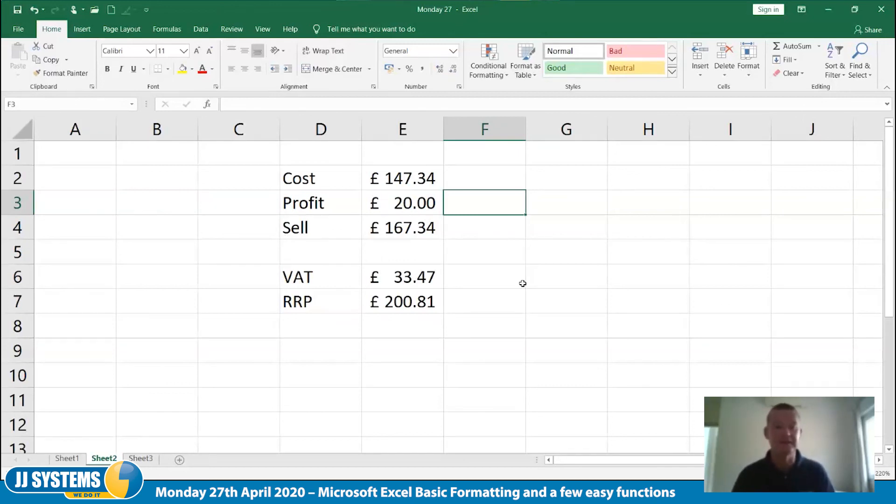
# Change the Profit in cell E3 to 19.50
pyautogui.press('Left')
pyautogui.press('Right')
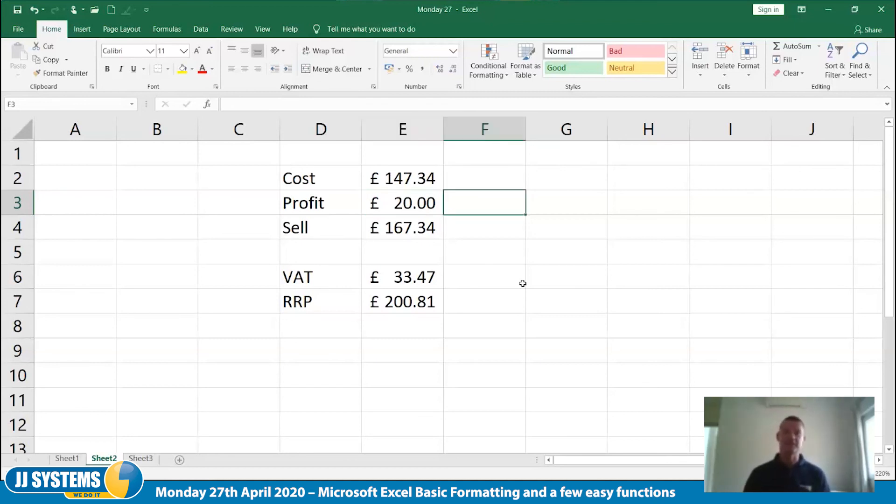
pyautogui.press('Left')
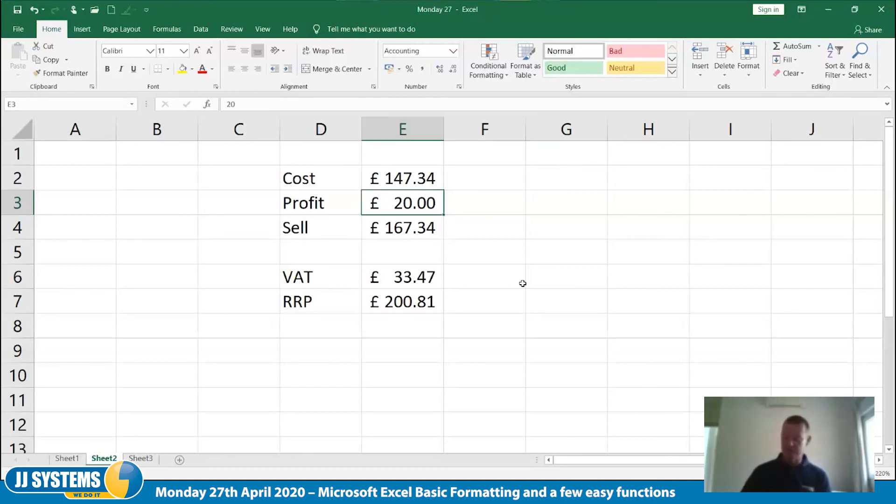
pyautogui.write('19')
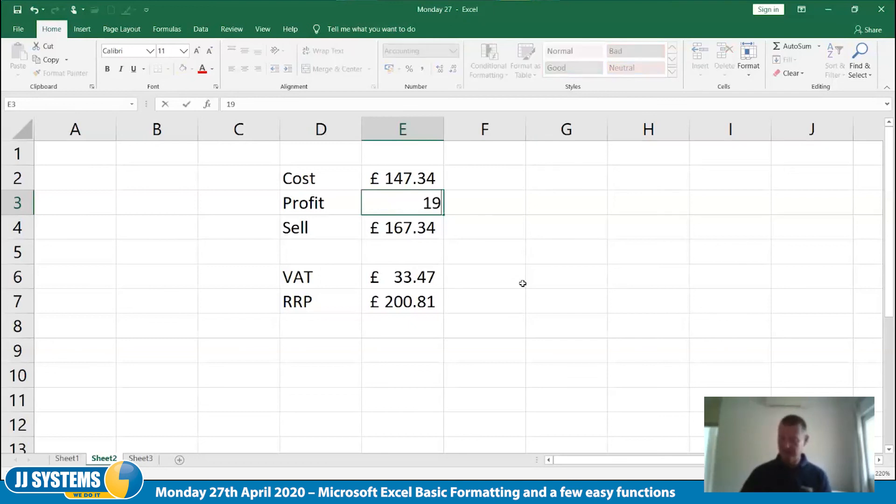
pyautogui.write('.50')
pyautogui.press('Return')
pyautogui.press('Right')
pyautogui.press('Left')
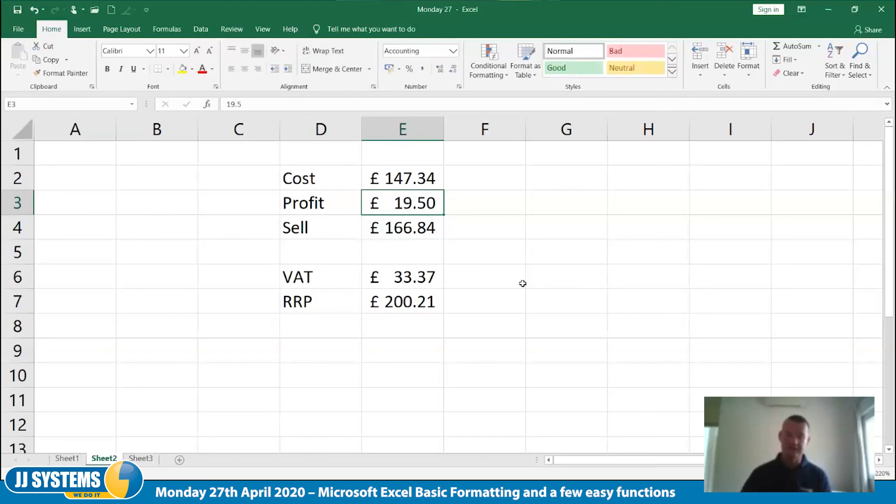
# Try a Profit of 19.10 in cell E3, and clear the cell
pyautogui.write('19.')
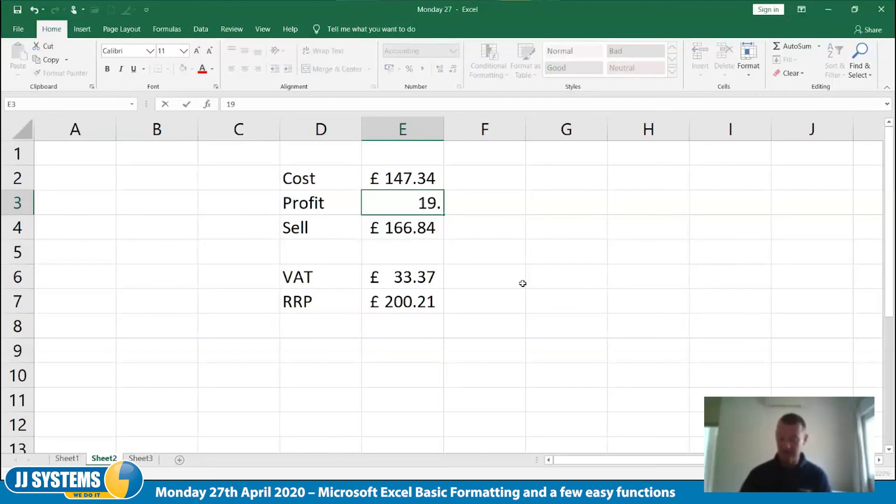
pyautogui.write('10')
pyautogui.press('Right')
pyautogui.press('Left')
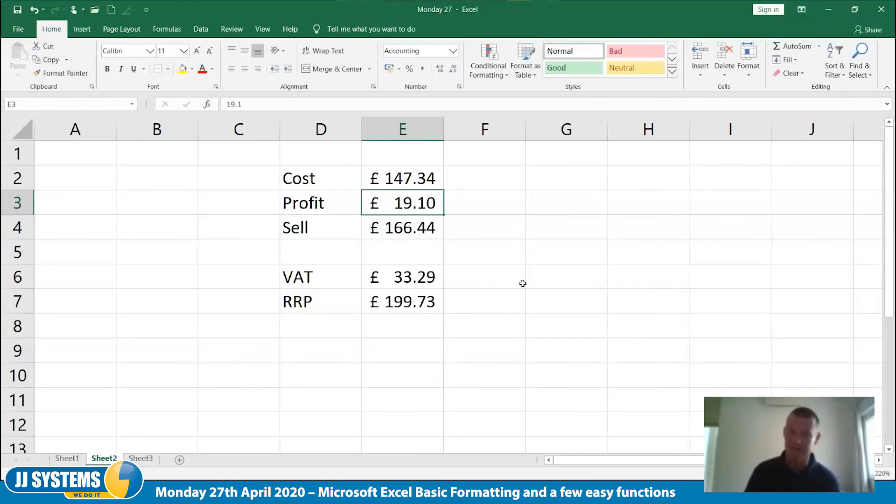
pyautogui.press('Delete')
pyautogui.press('Right')
pyautogui.press('Right')
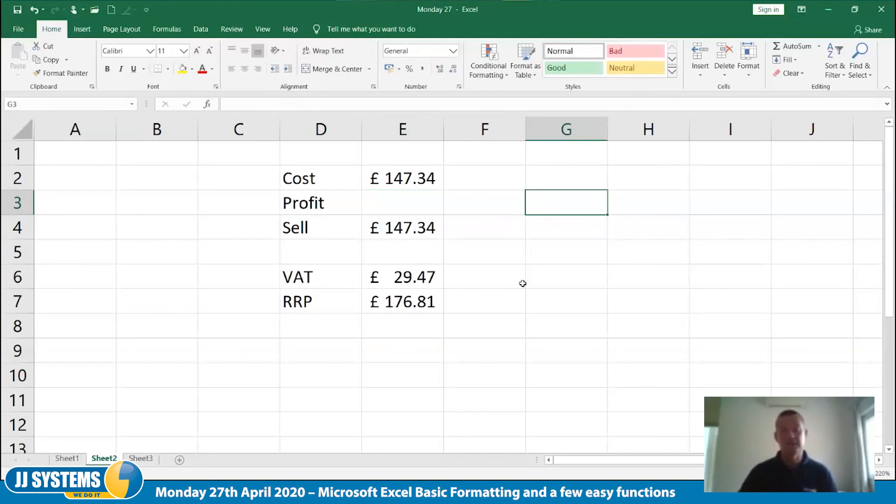
# Open Goal Seek from What-If Analysis with the RRP cell E7 as the set cell, keeping the figures uncovered
pyautogui.click(410, 209)
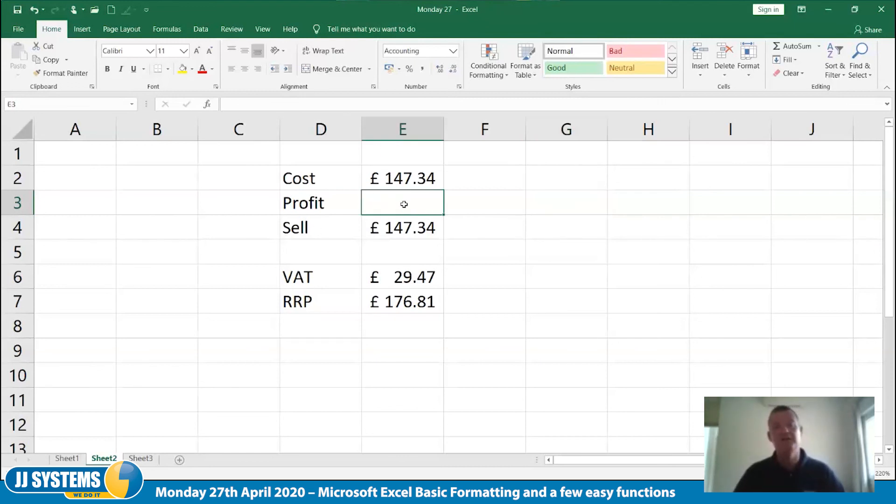
pyautogui.click(397, 299)
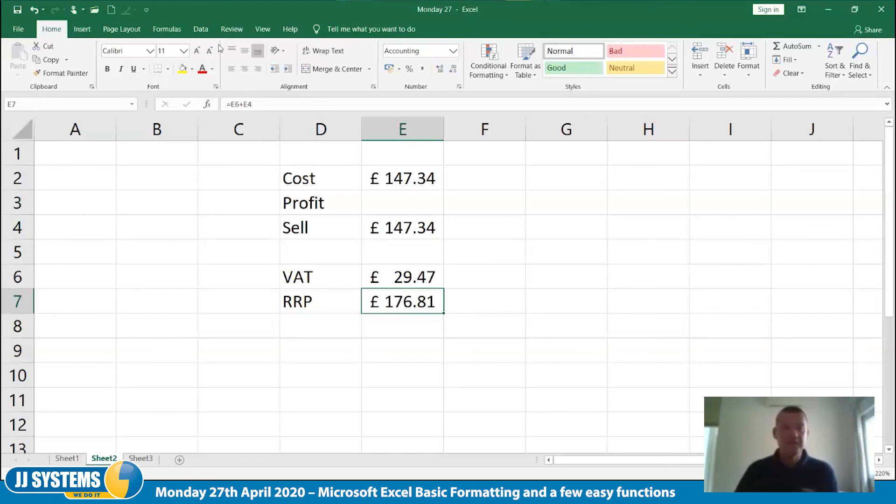
pyautogui.click(201, 29)
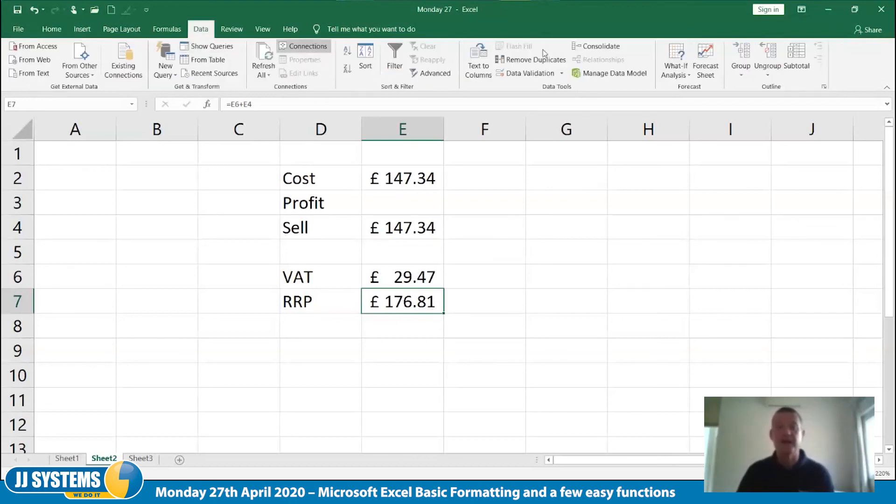
pyautogui.click(687, 76)
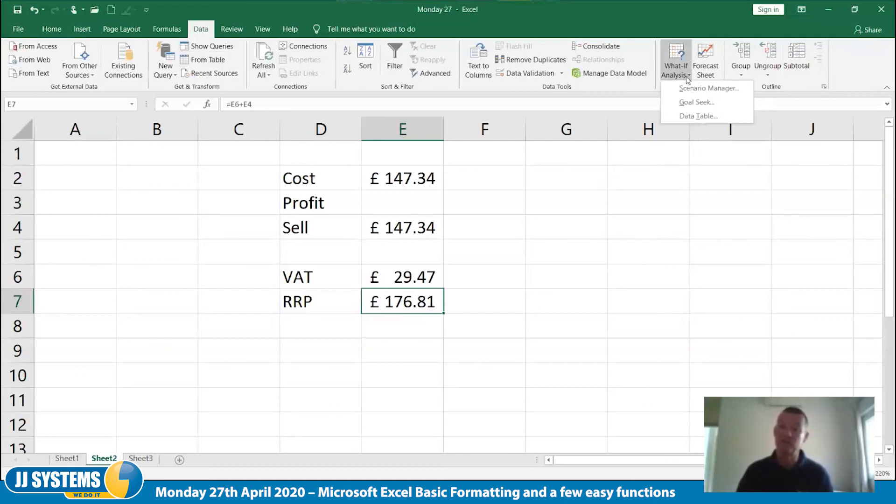
pyautogui.click(682, 105)
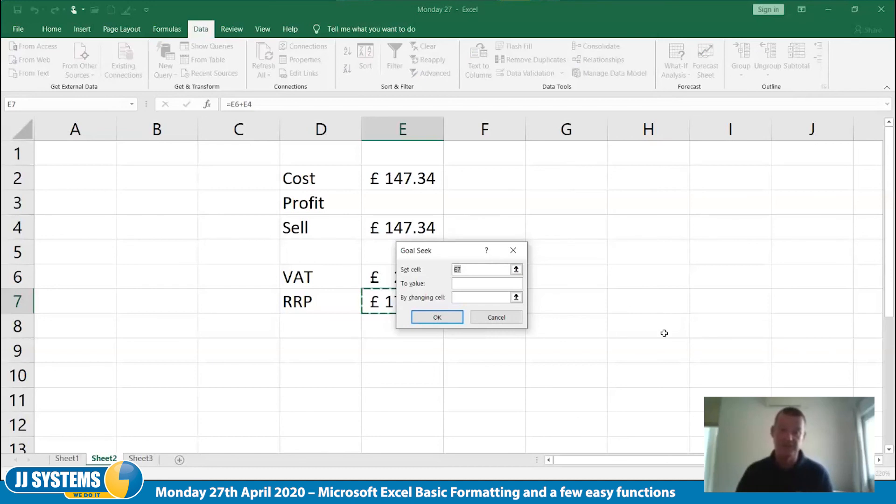
pyautogui.moveTo(404, 254); pyautogui.dragTo(546, 163)
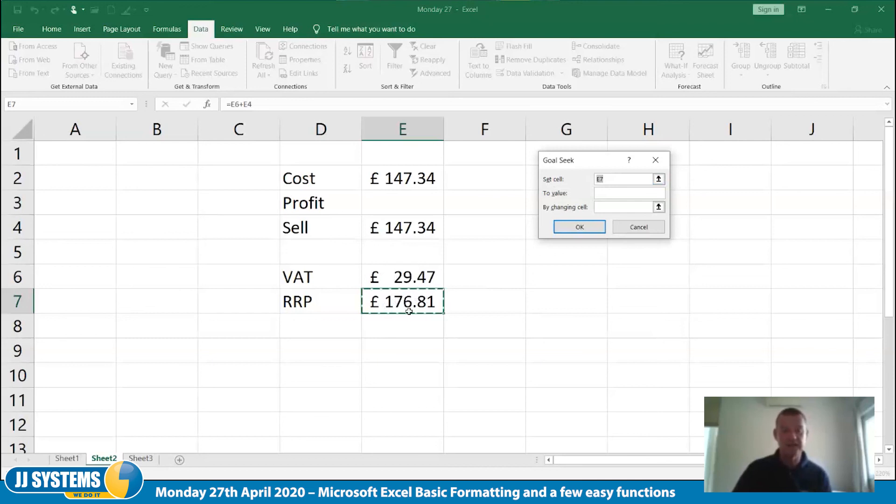
# Goal seek the RRP to 199.99 by changing the Profit cell E3, and accept the solution
pyautogui.click(601, 193)
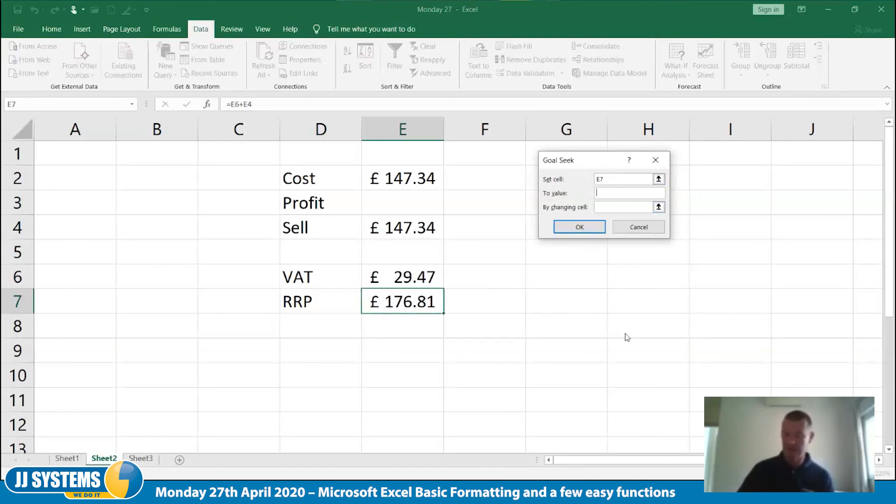
pyautogui.write('199.99')
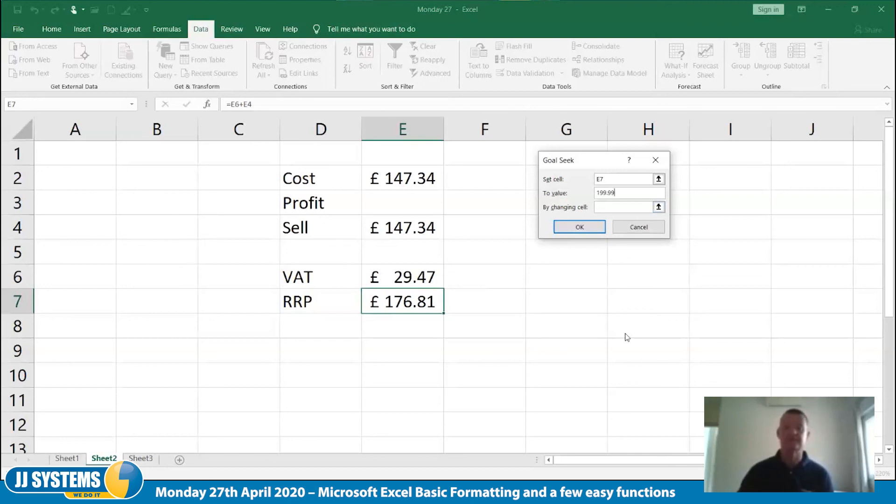
pyautogui.click(618, 207)
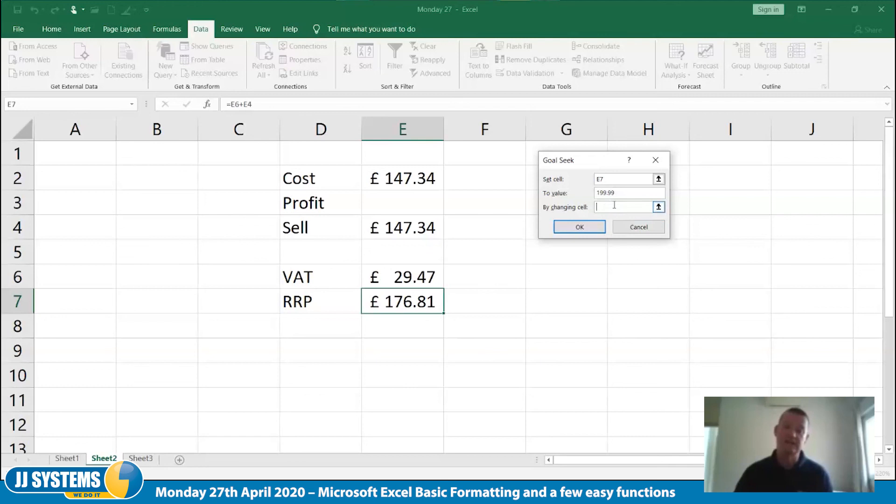
pyautogui.click(409, 202)
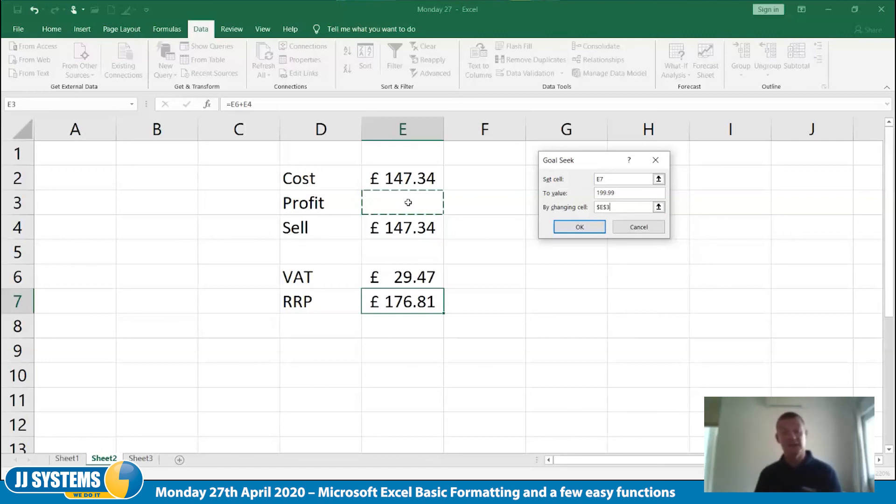
pyautogui.click(572, 230)
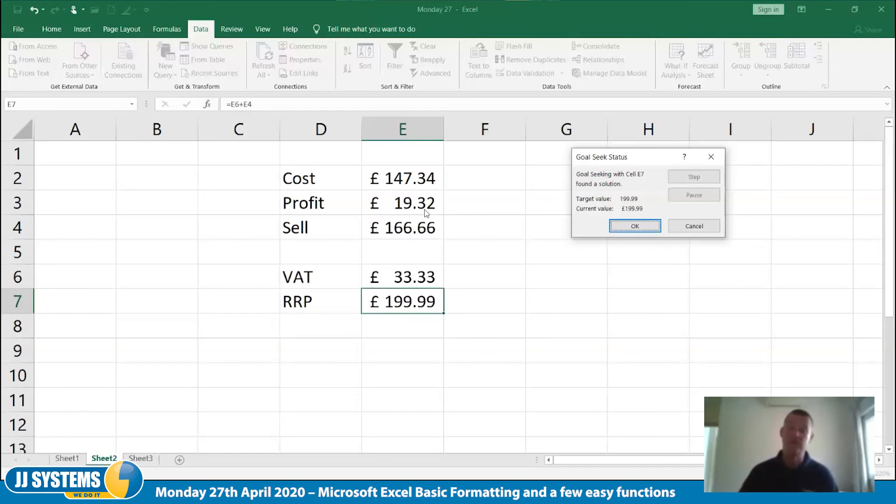
pyautogui.click(653, 226)
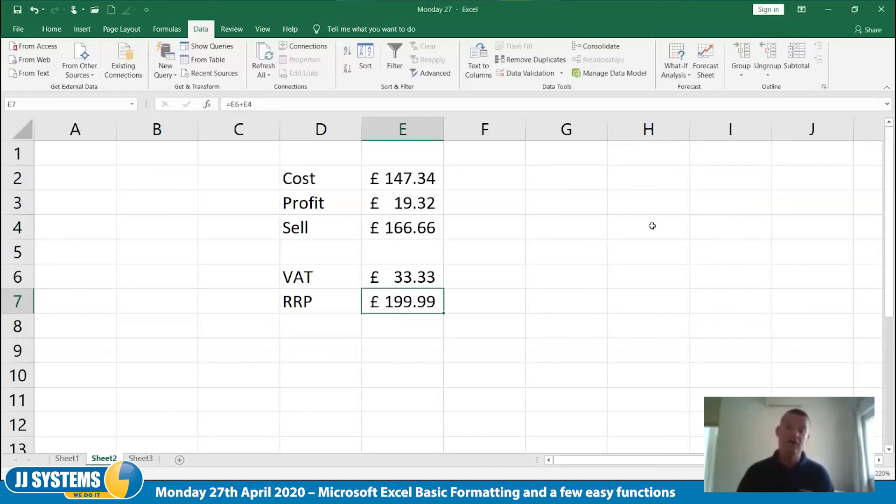
# Goal seek the VAT in cell E6 to 40 by changing the Profit cell E3, and accept the solution
pyautogui.click(388, 279)
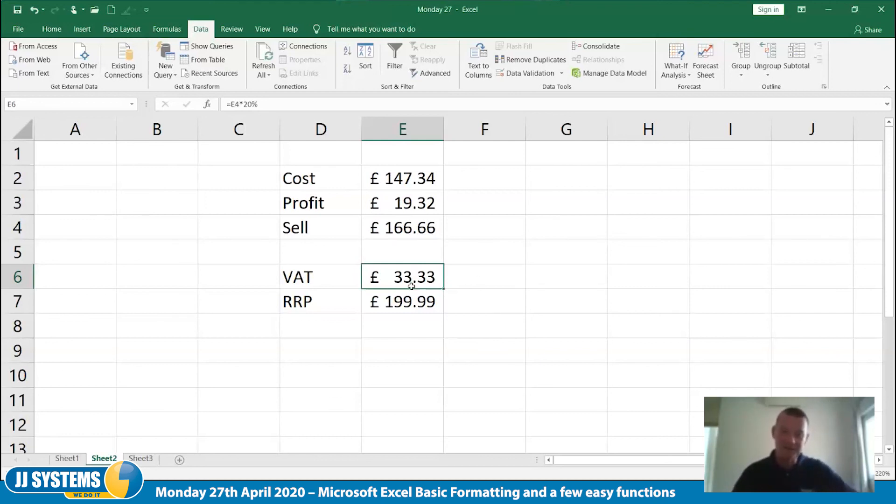
pyautogui.click(678, 78)
pyautogui.click(700, 101)
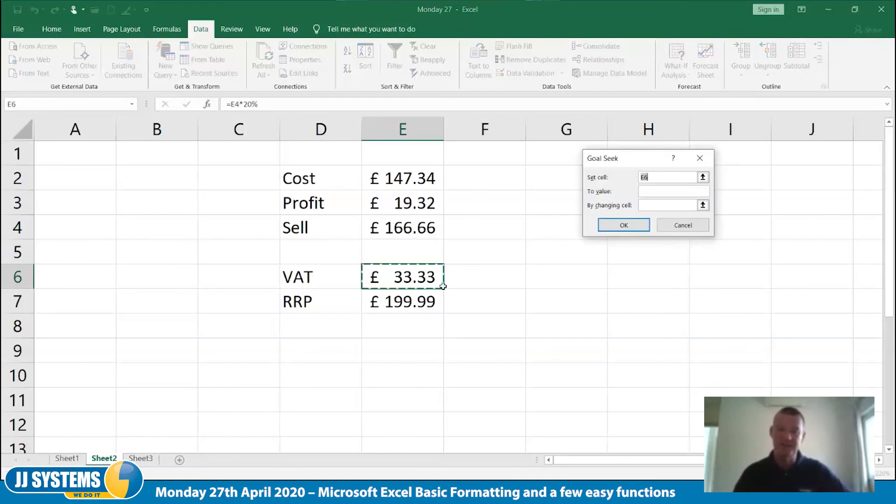
pyautogui.click(658, 192)
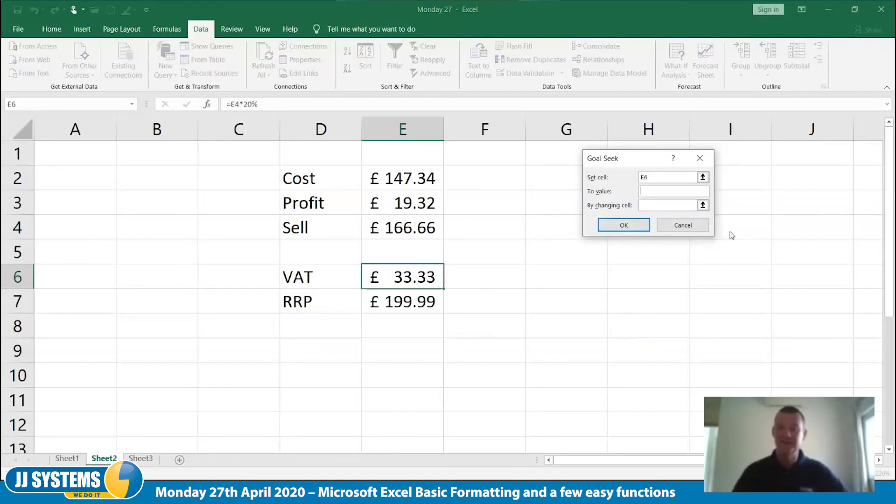
pyautogui.write('40')
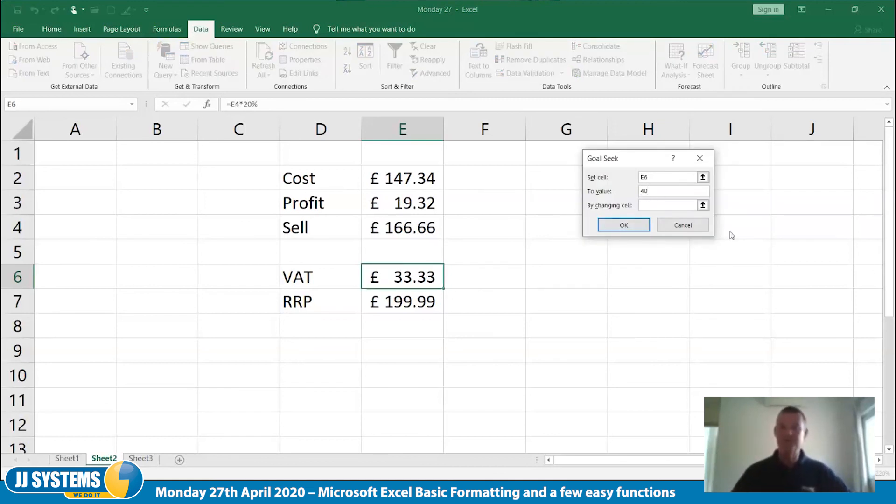
pyautogui.click(676, 206)
pyautogui.click(414, 204)
pyautogui.click(625, 226)
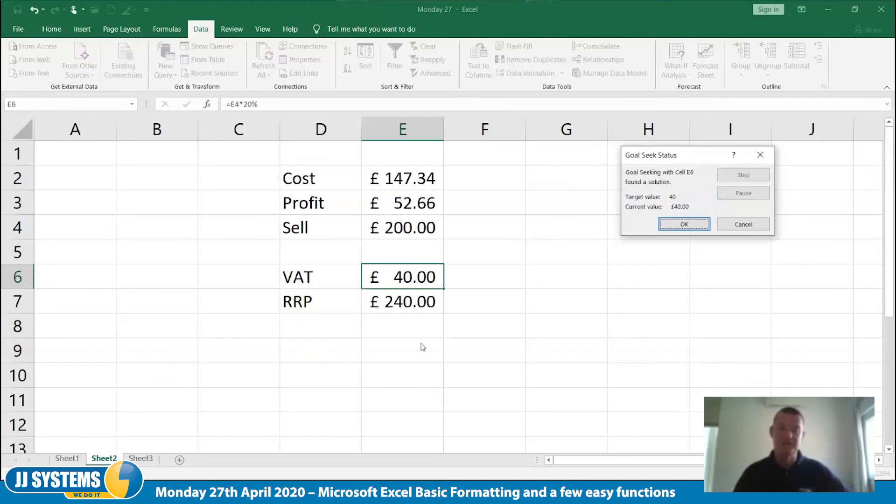
pyautogui.click(684, 224)
pyautogui.click(587, 356)
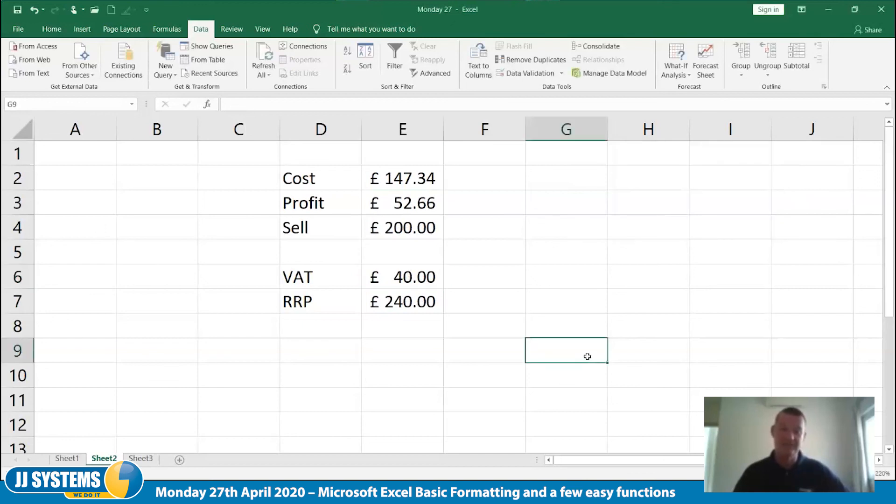